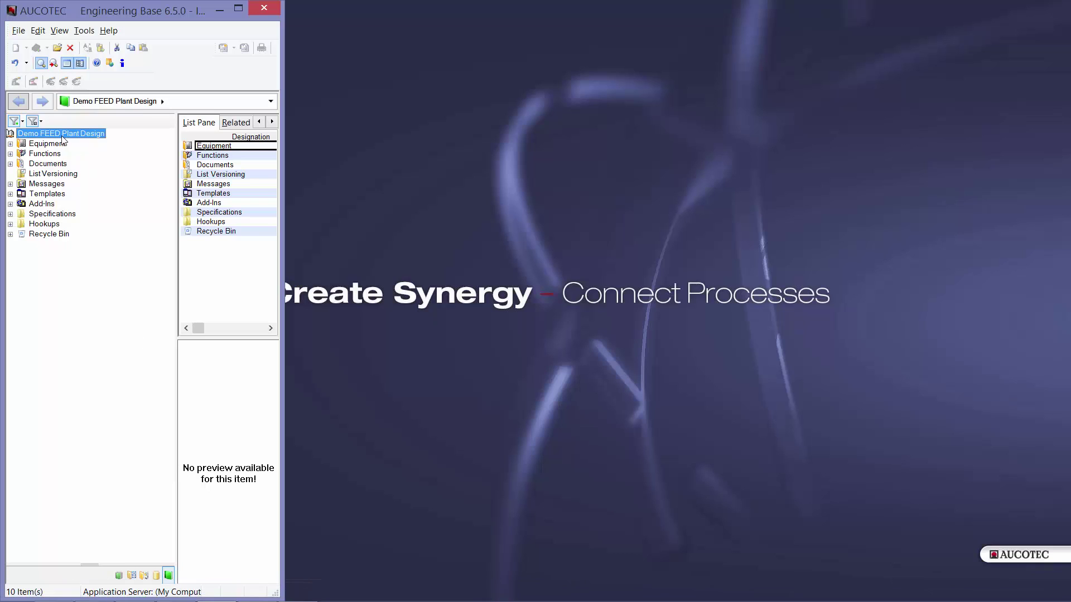
- Examine the contents of the Equipment, Functions (LINE B) and Documents folders in the Demo FEED Plant Design project
click(10, 145)
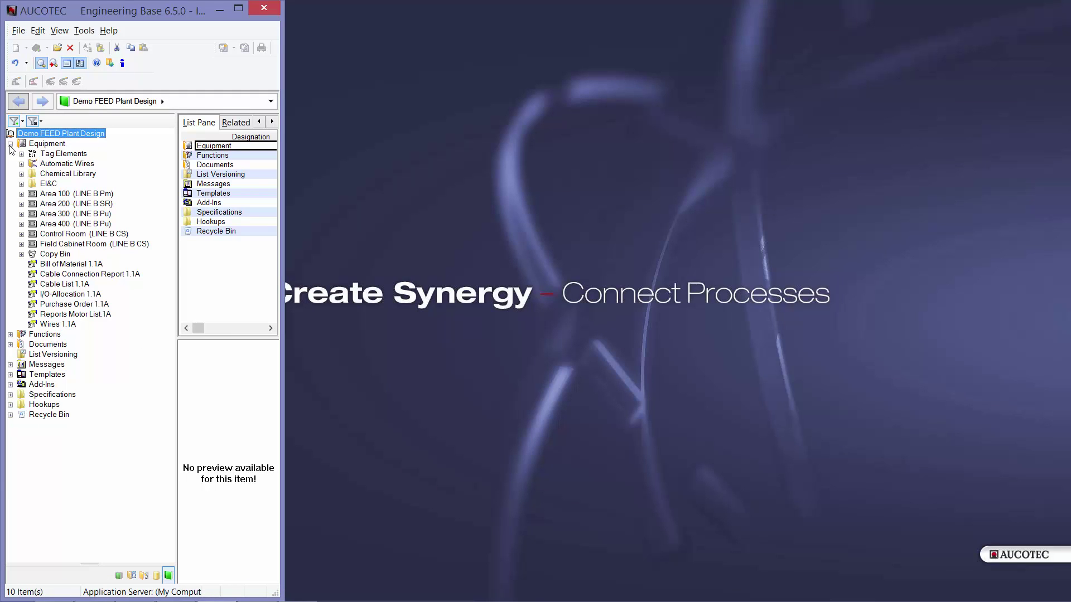
click(10, 145)
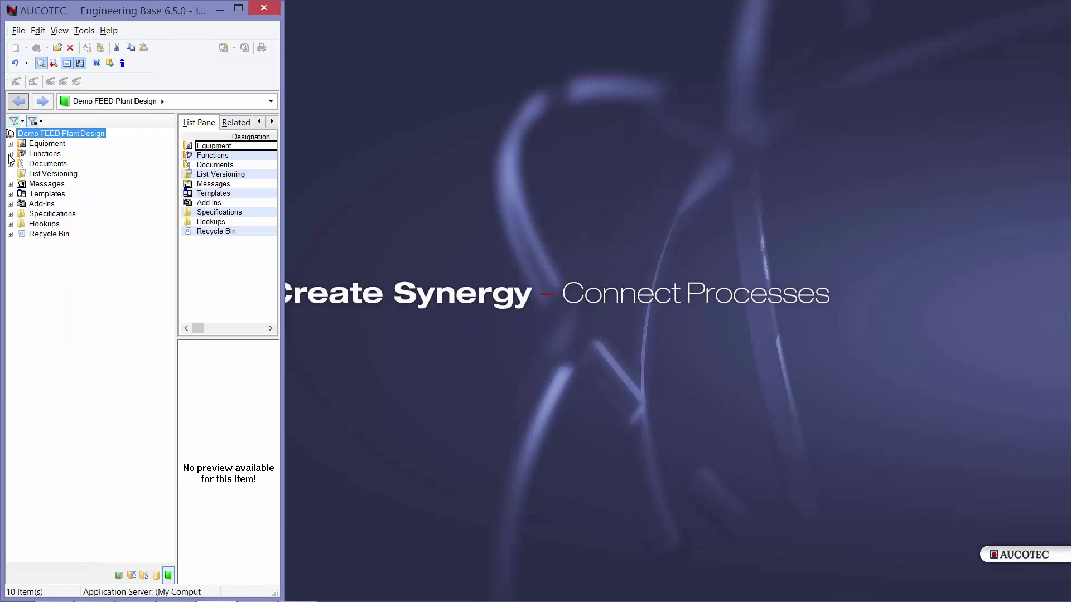
click(10, 154)
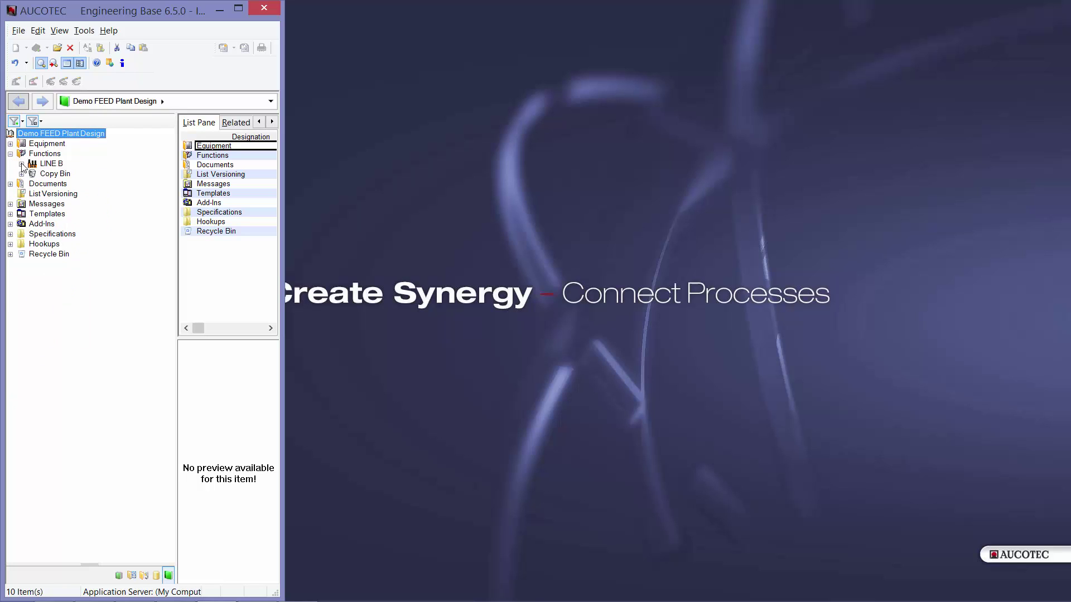
click(21, 164)
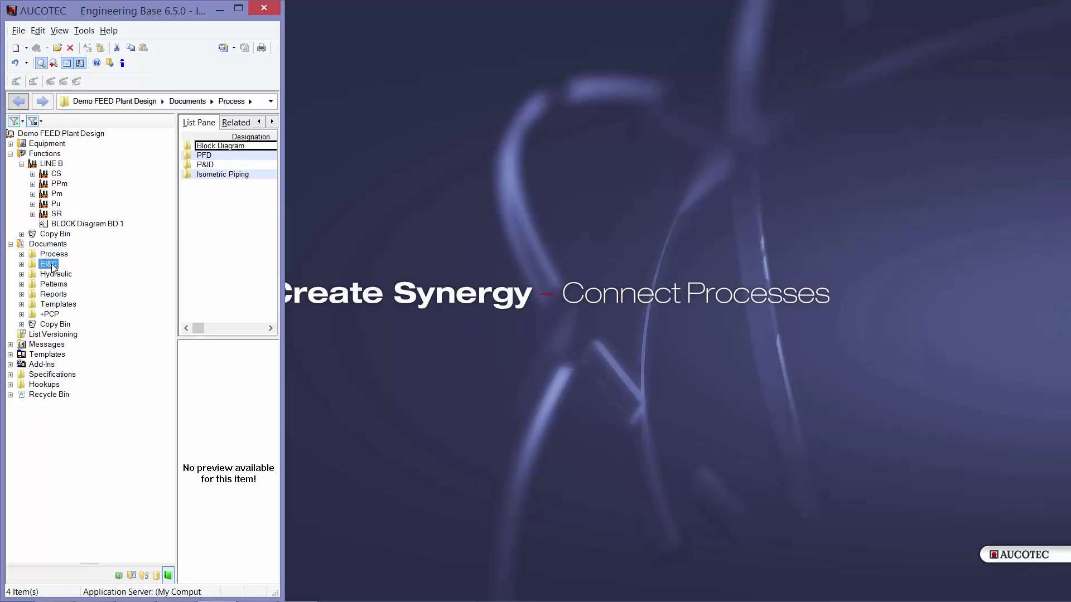
click(56, 275)
click(56, 285)
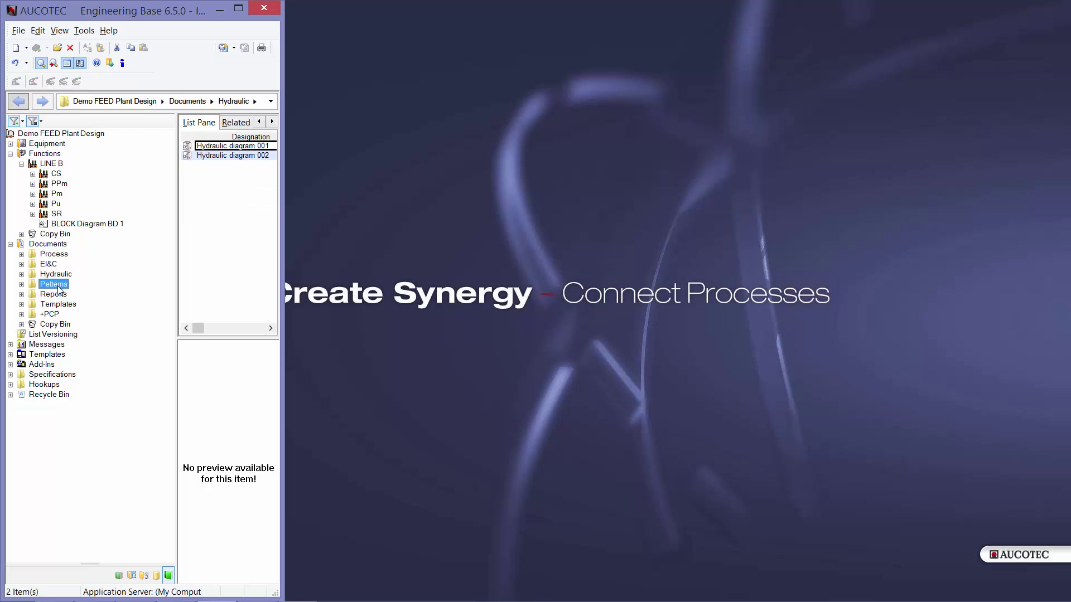
click(55, 295)
click(56, 305)
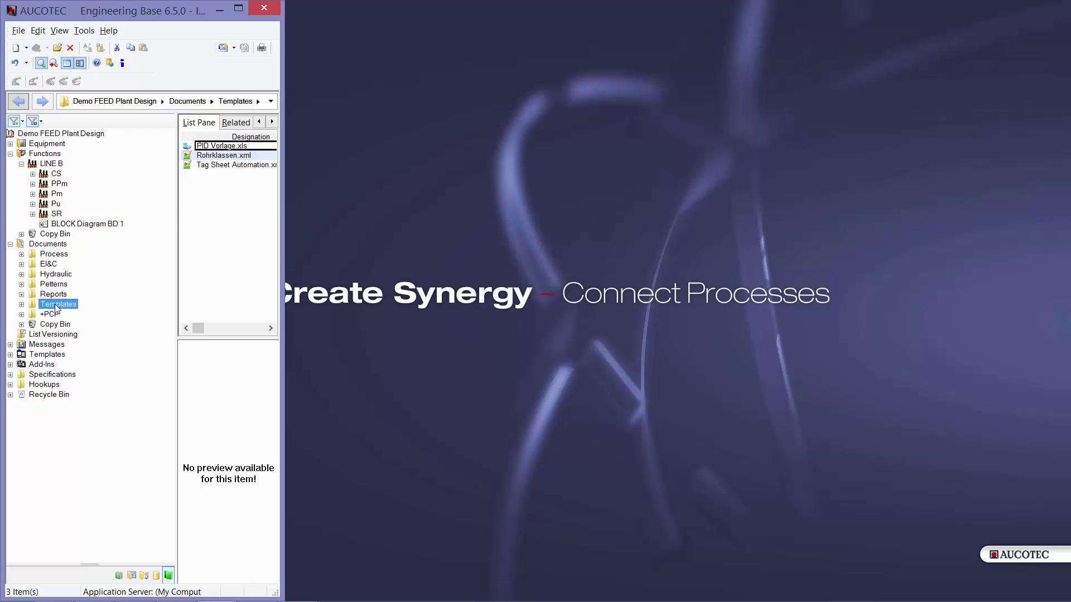
click(10, 153)
click(10, 164)
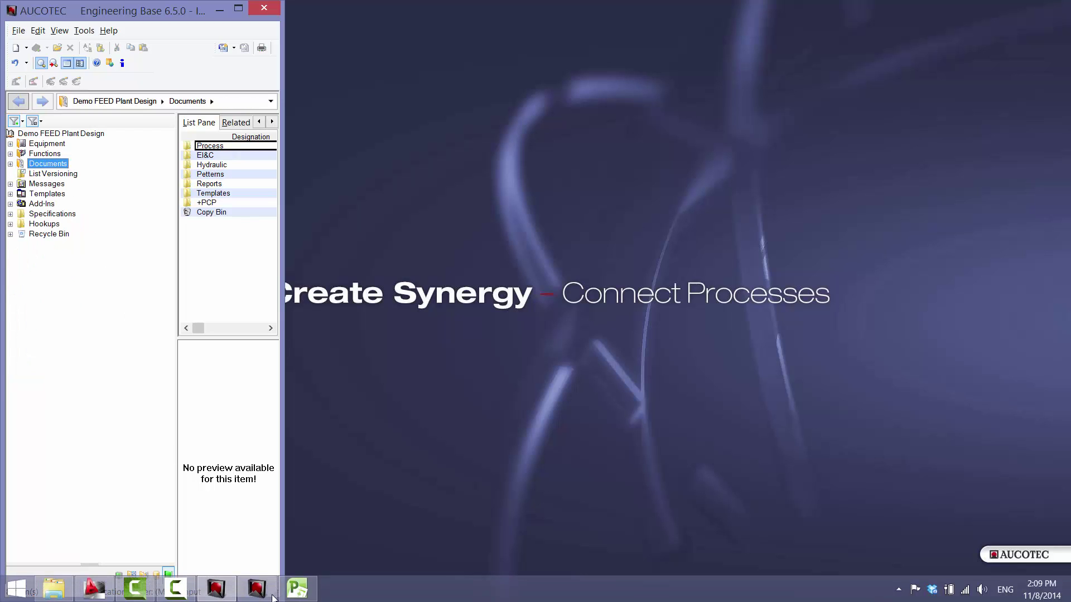
- Switch to the Project Control Panel, show the MS Project integration and update the MS Project tasks' completion percentages
click(237, 589)
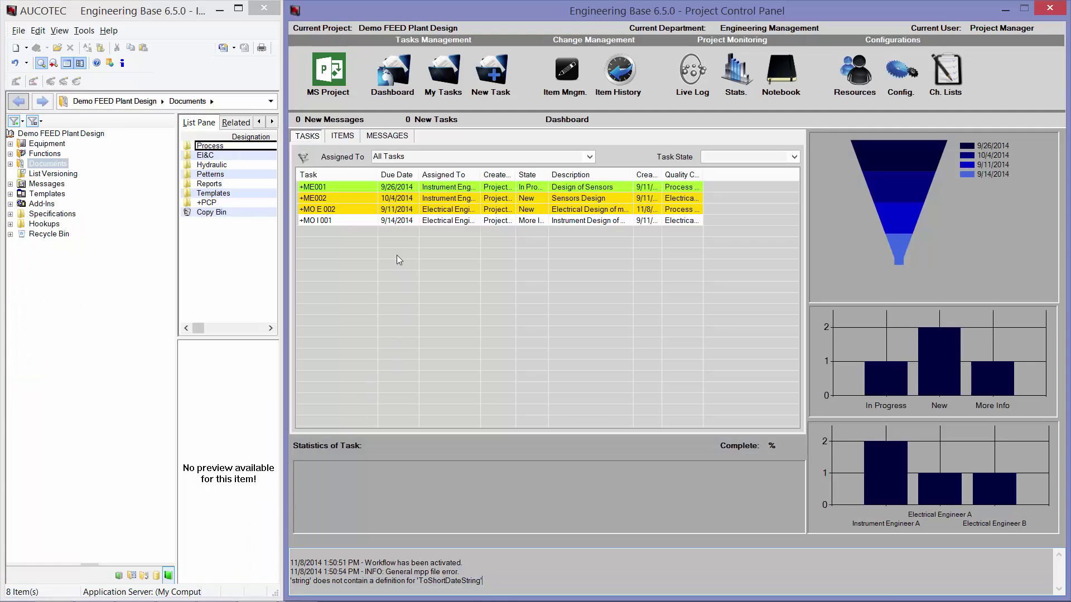
click(331, 79)
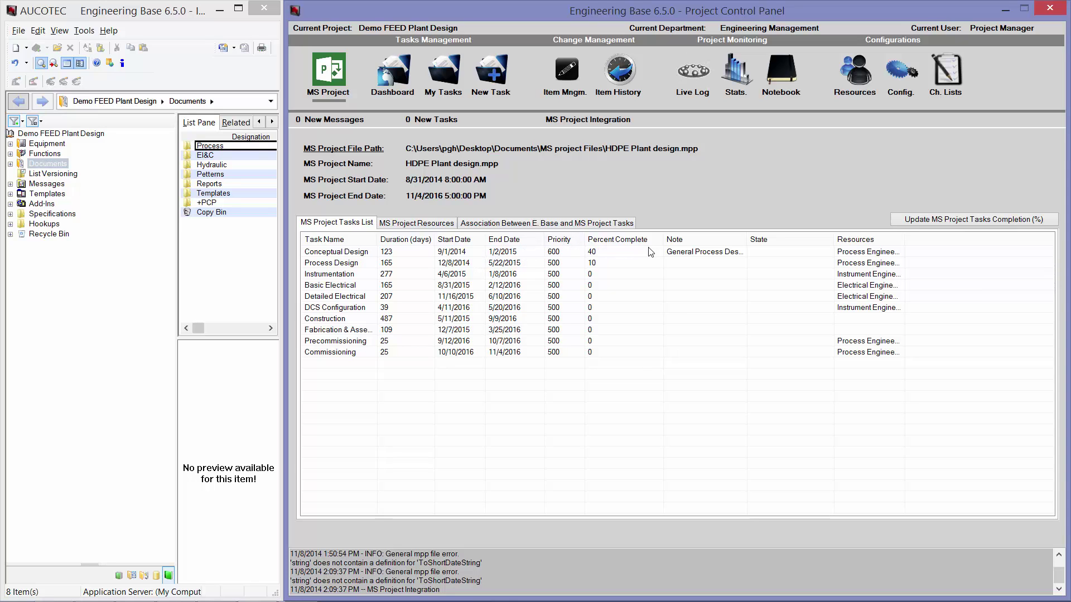
click(923, 223)
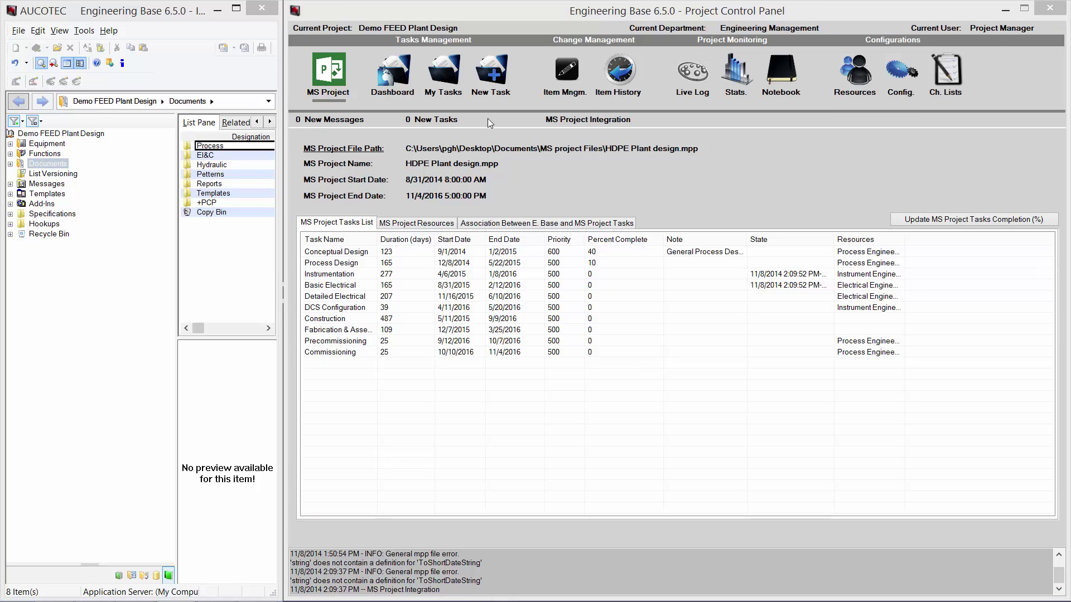
- Open the block diagram sheet BD 1 (LINE B) from the project's Process documents
click(10, 164)
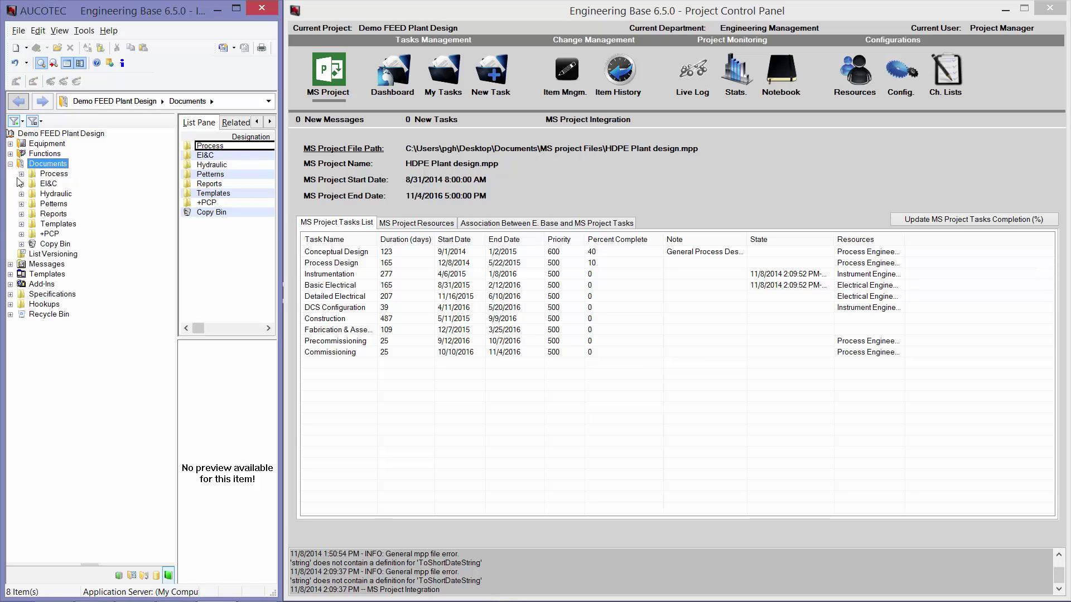
click(21, 173)
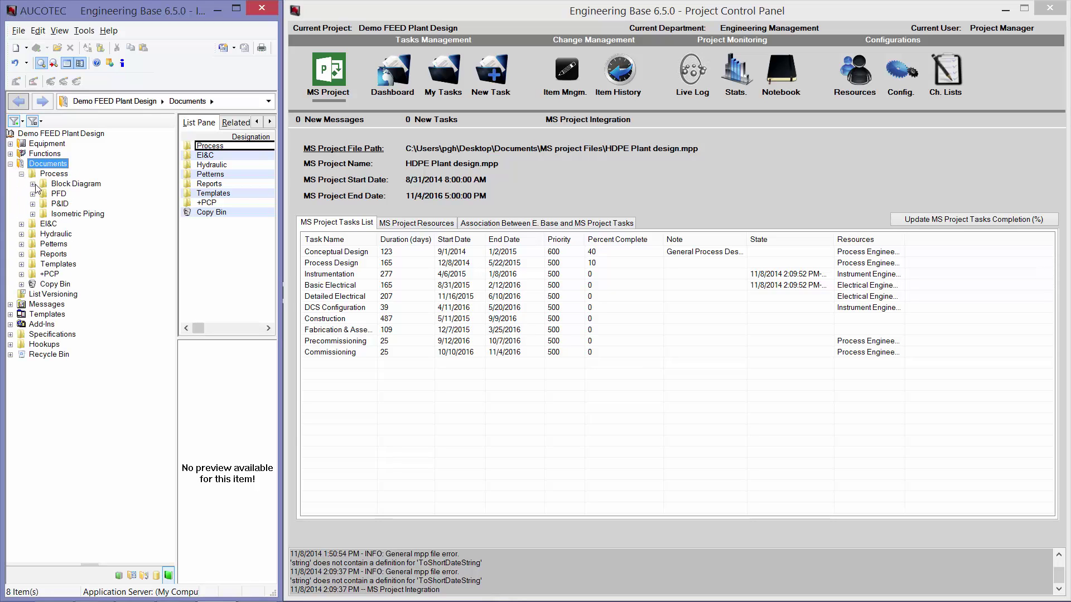
click(32, 183)
click(44, 193)
click(91, 203)
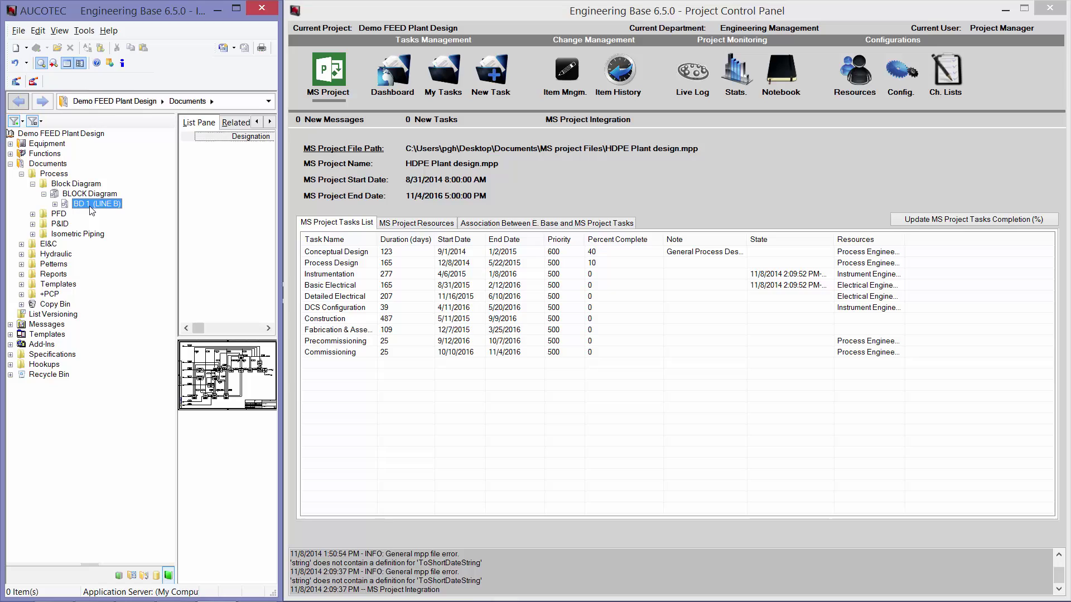
double_click(91, 205)
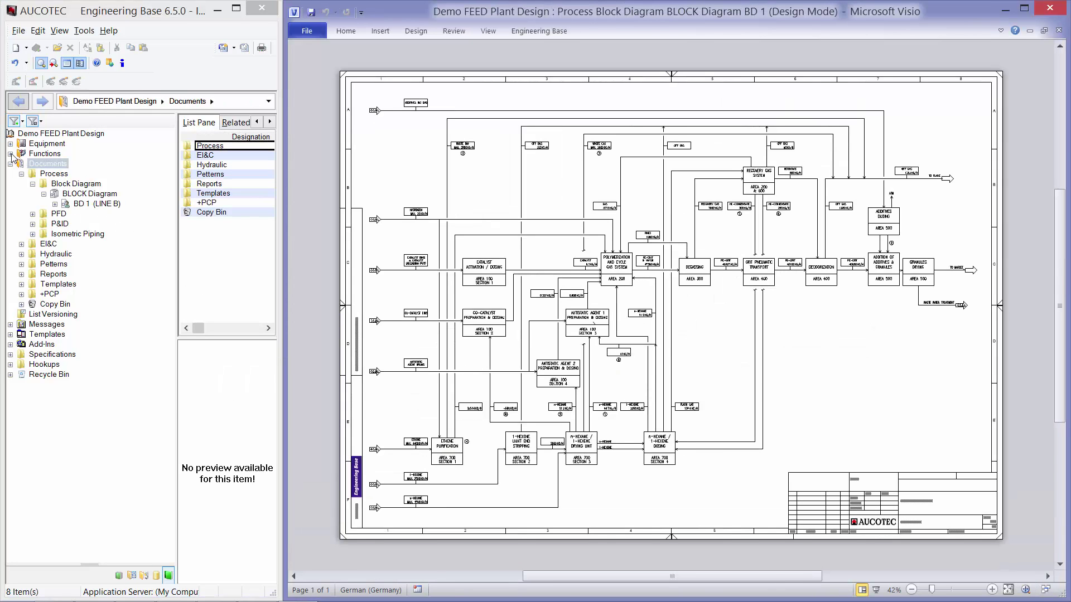
- Place CL-001 from LINE B's SR unit as a block below the hexane dosing block and connect it to the hexane line above
click(10, 154)
click(21, 164)
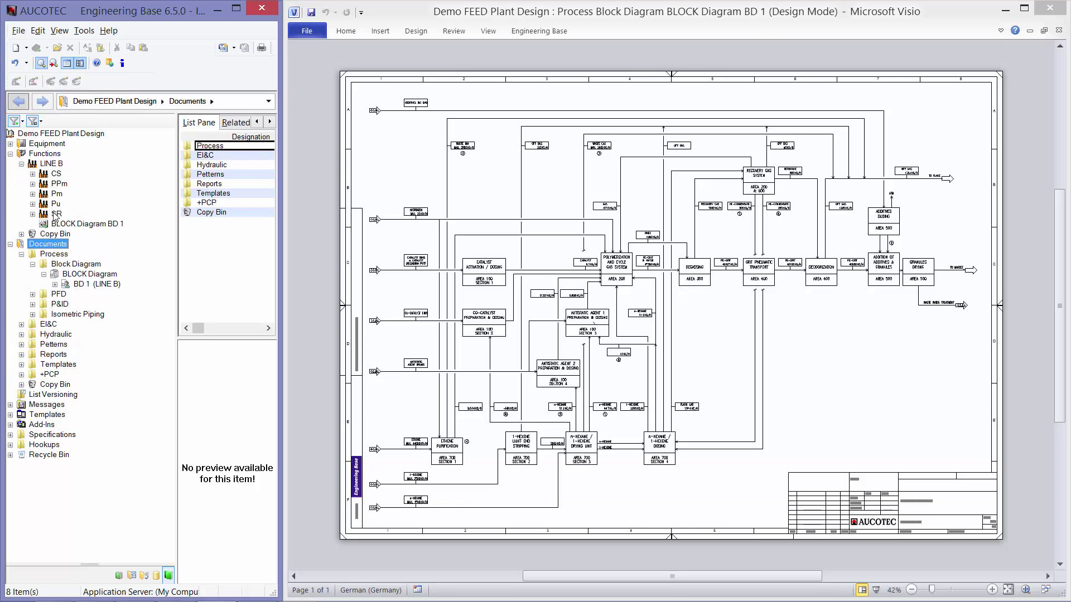
click(32, 214)
click(73, 224)
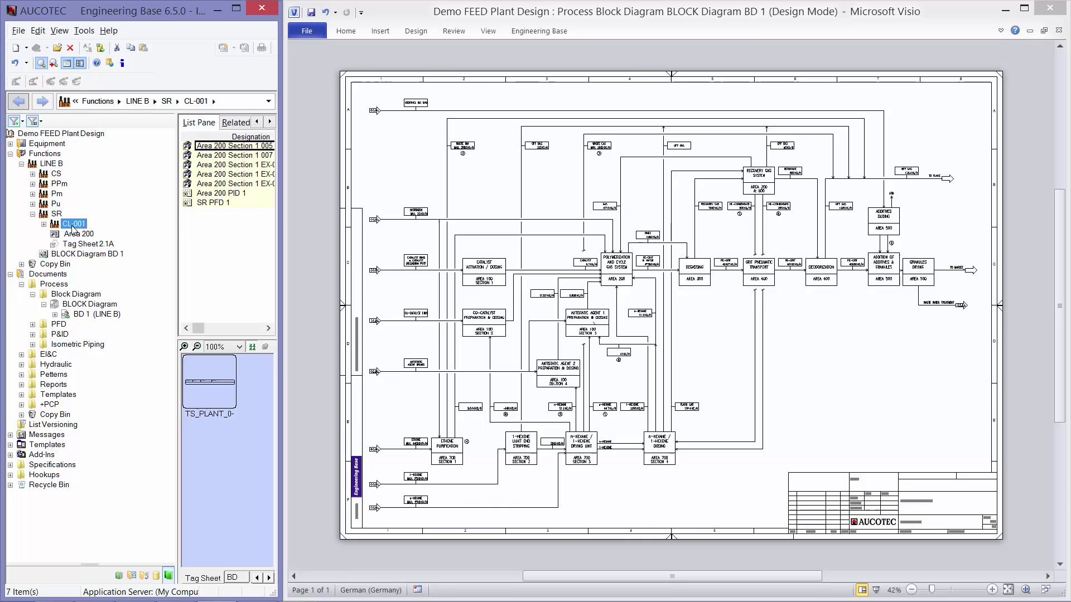
click(243, 577)
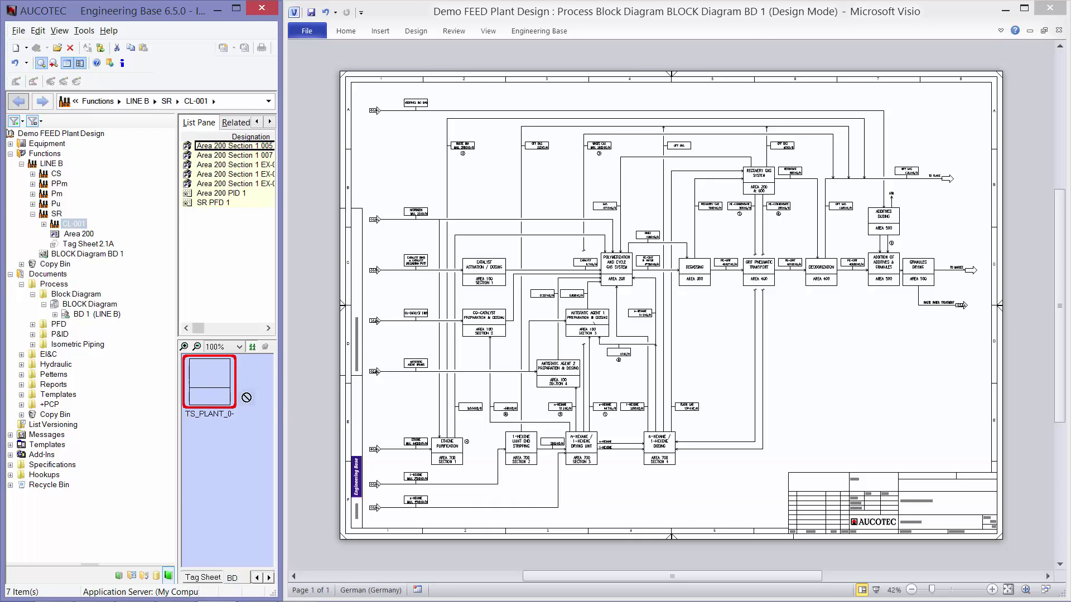
drag(246, 398, 646, 482)
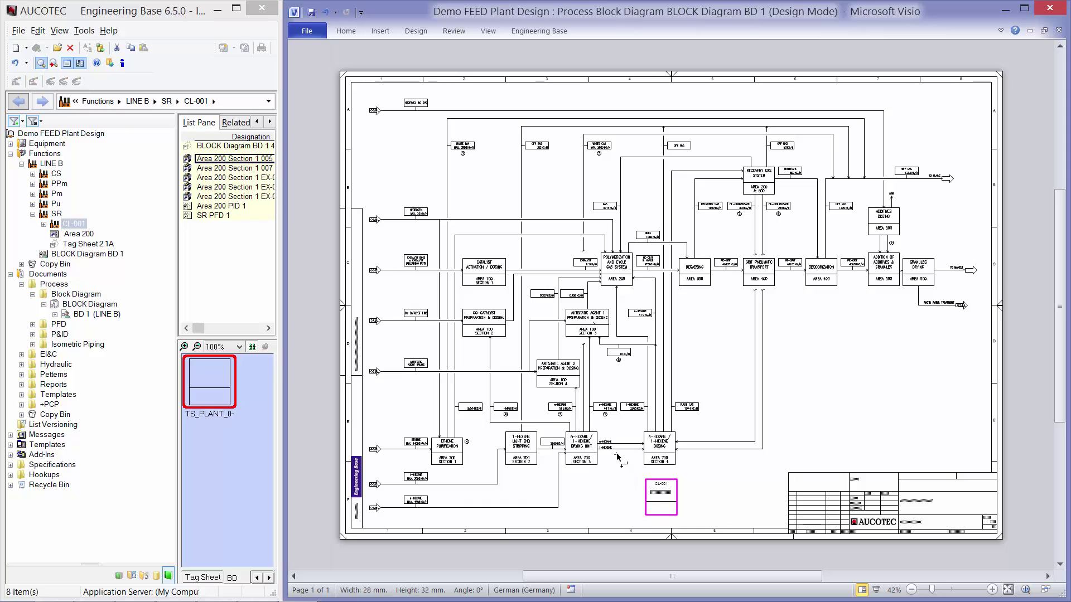
drag(625, 455, 621, 522)
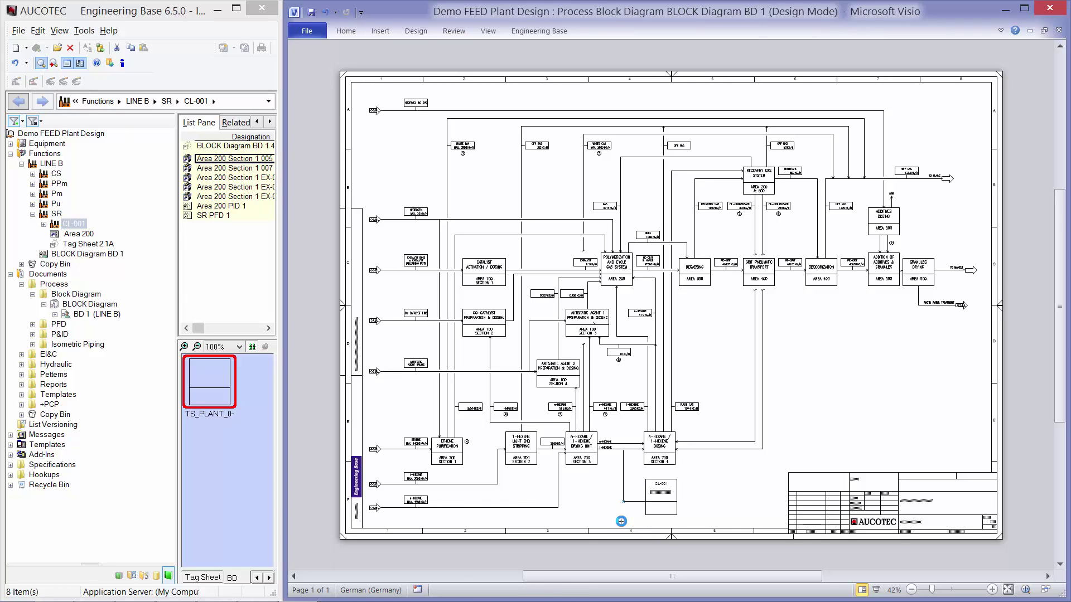
- Switch to the Project Control Panel and start a new task named "Design CL-001" with the description "Distillation Column"
mouse_move(1048, 599)
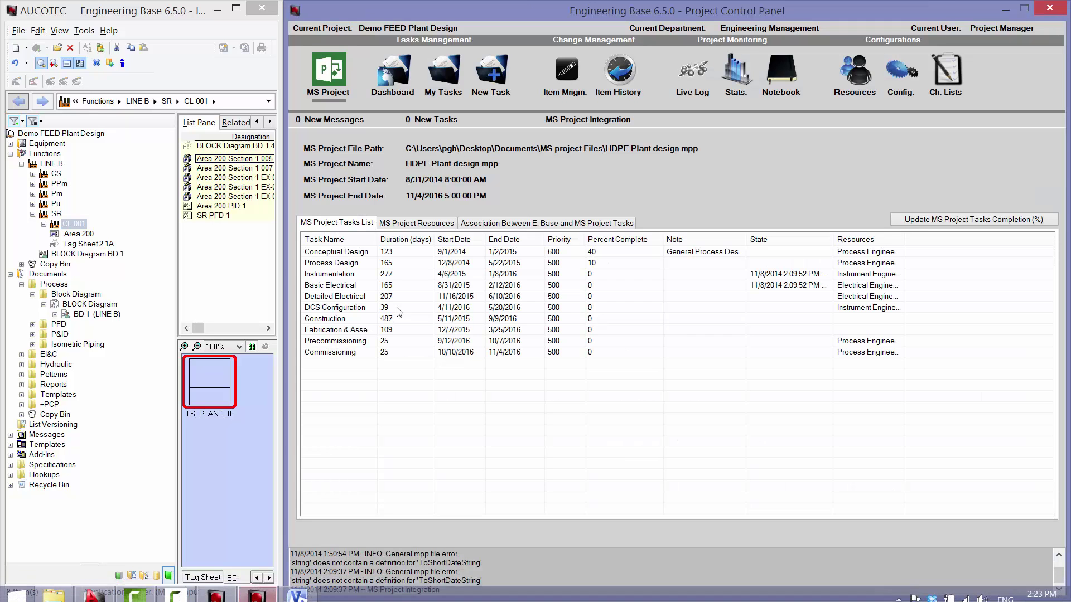
click(256, 589)
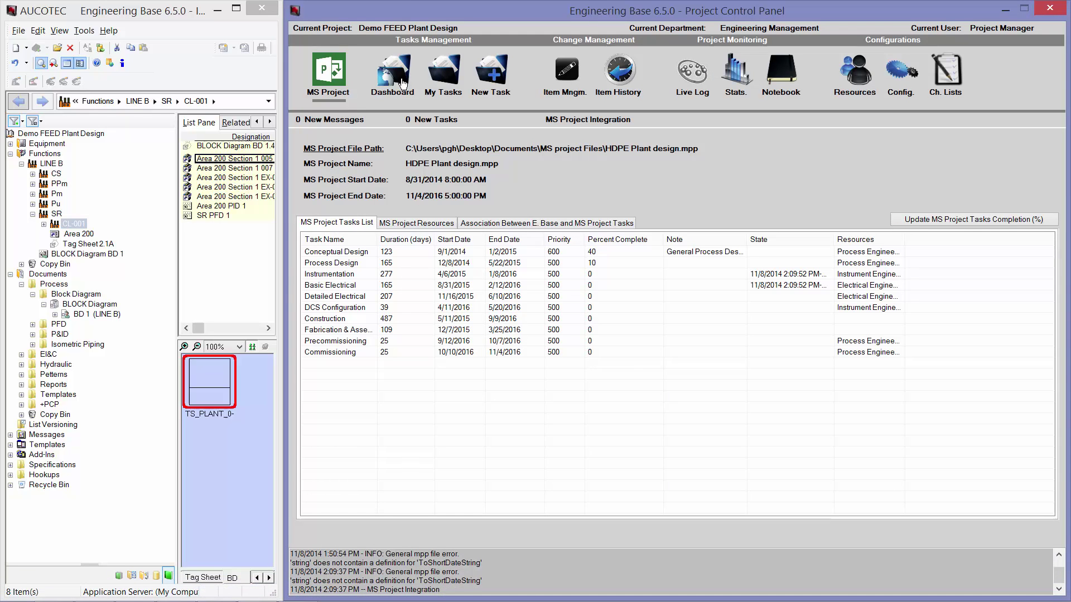
click(486, 79)
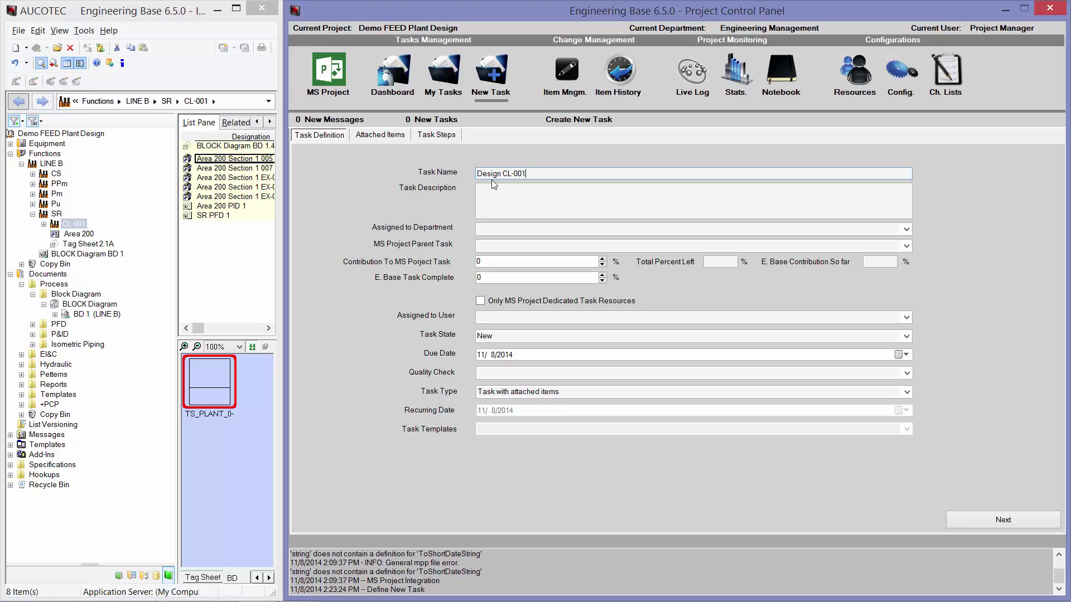
click(536, 197)
text(Distillation Column)
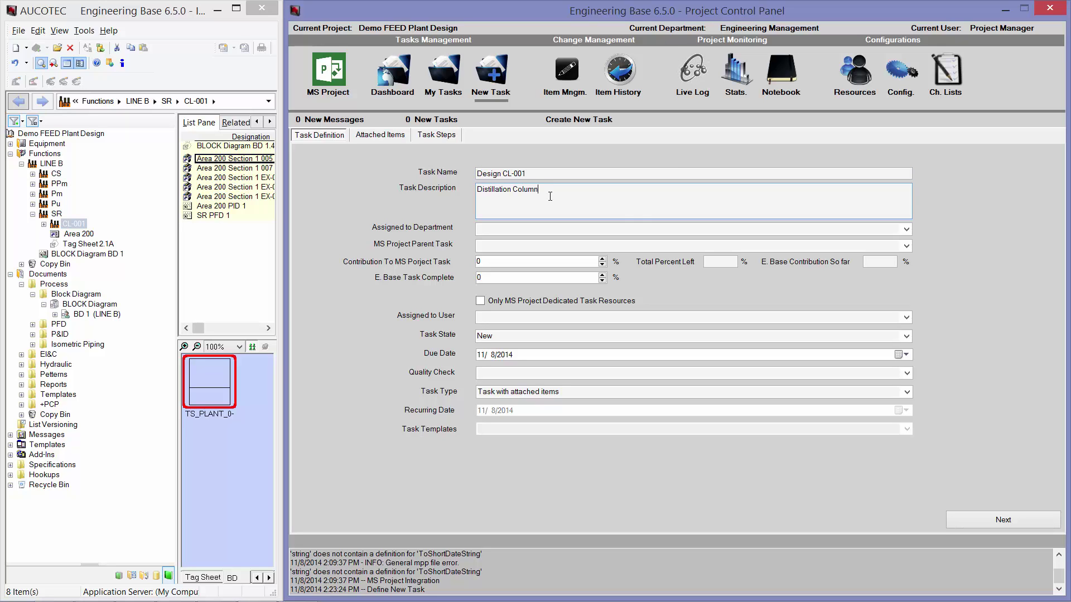
- Assign the task to the Process department under the Process Design parent task, with a 5% contribution to it
click(908, 229)
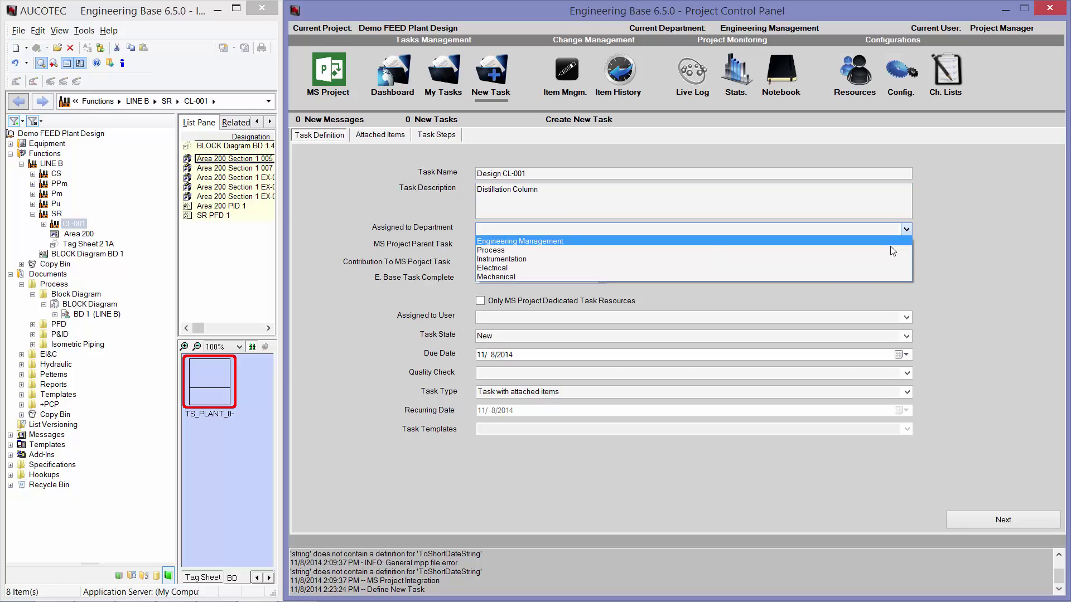
click(891, 249)
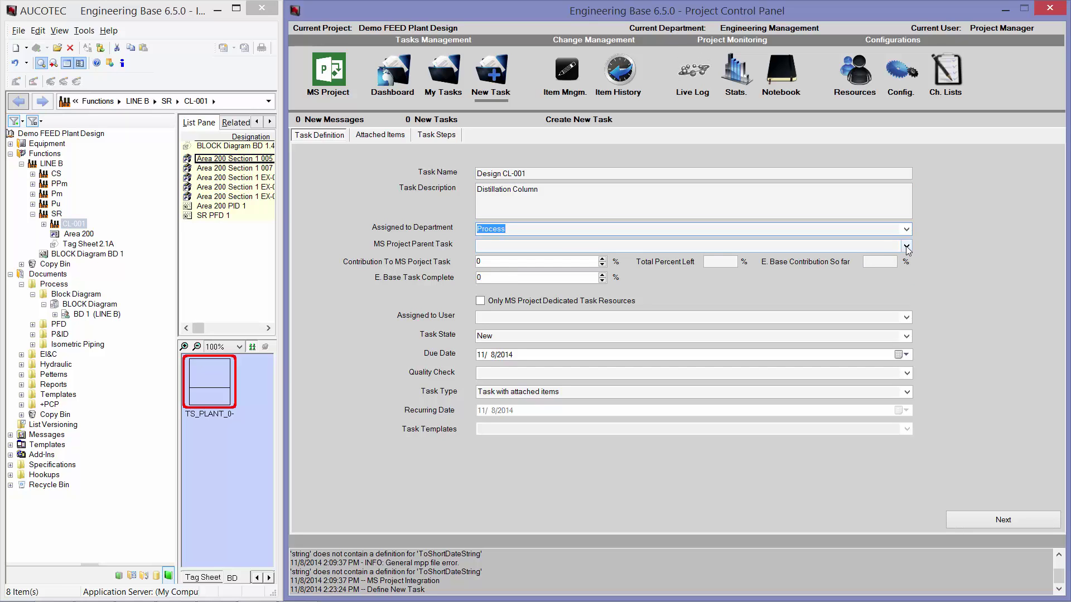
click(907, 247)
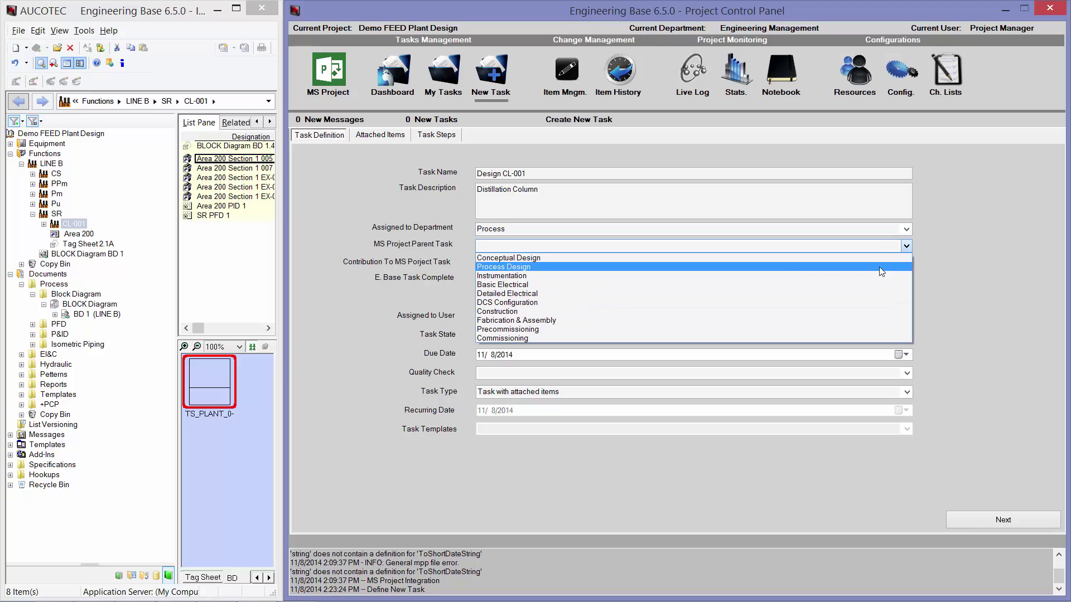
click(866, 266)
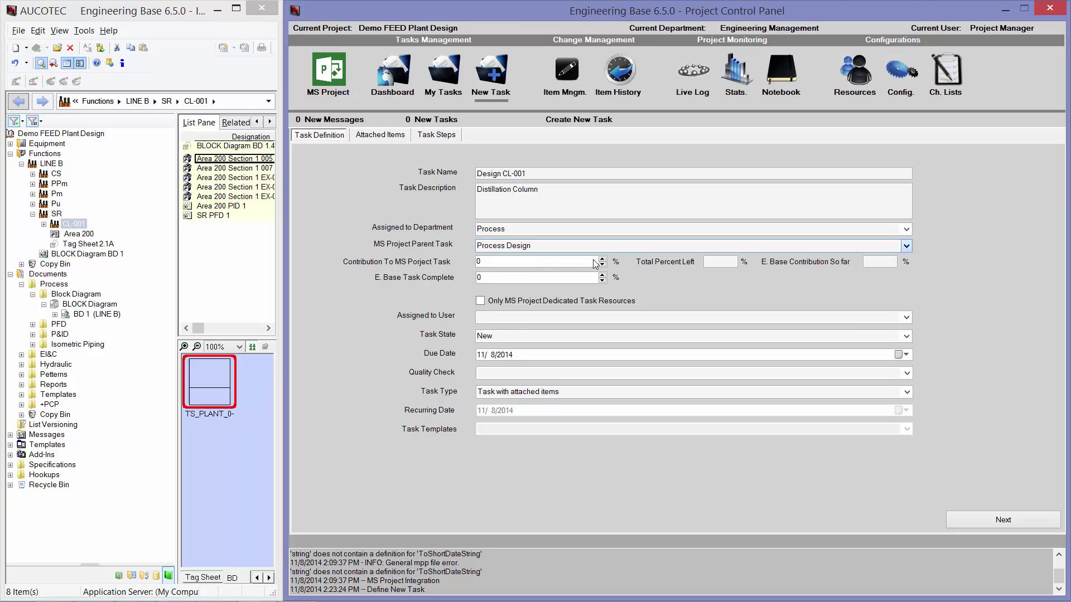
click(531, 261)
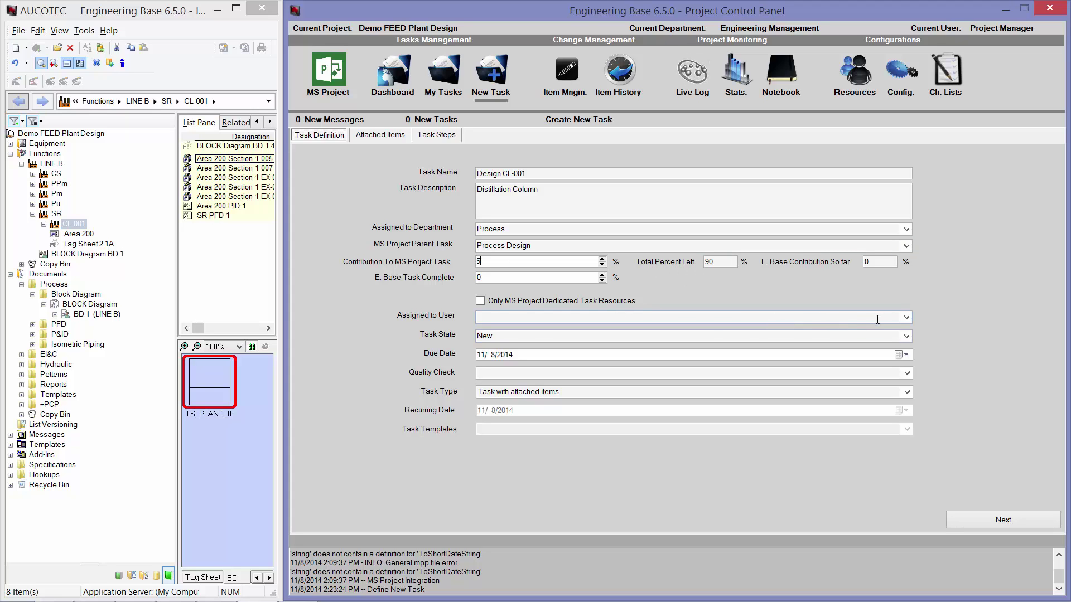
- Assign the task to Process Engineer A, due 11/15/2014, with the Project Manager as quality checker
click(906, 318)
click(906, 333)
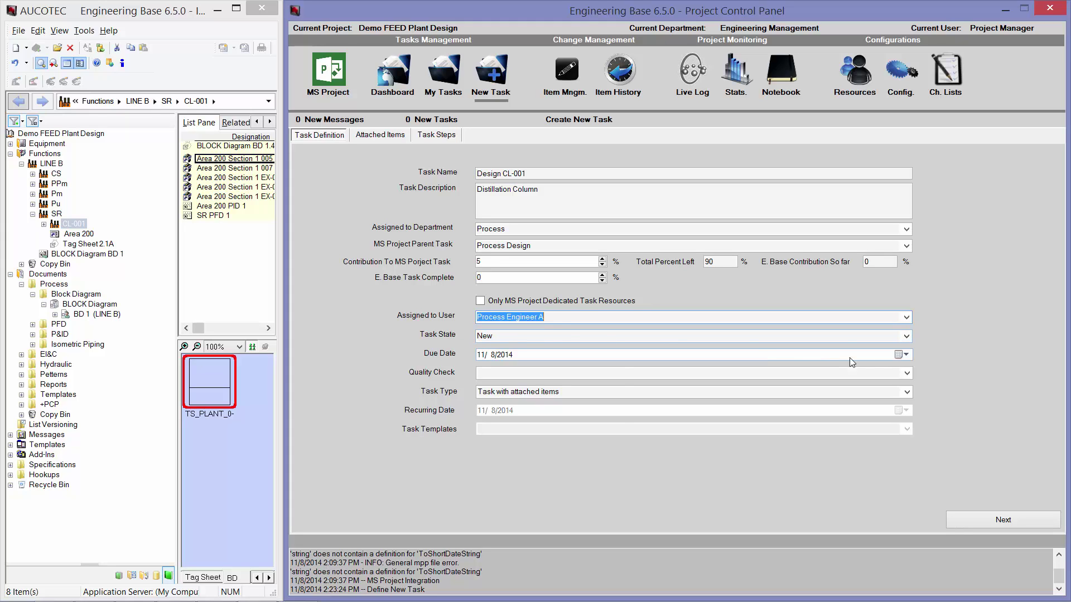
click(907, 355)
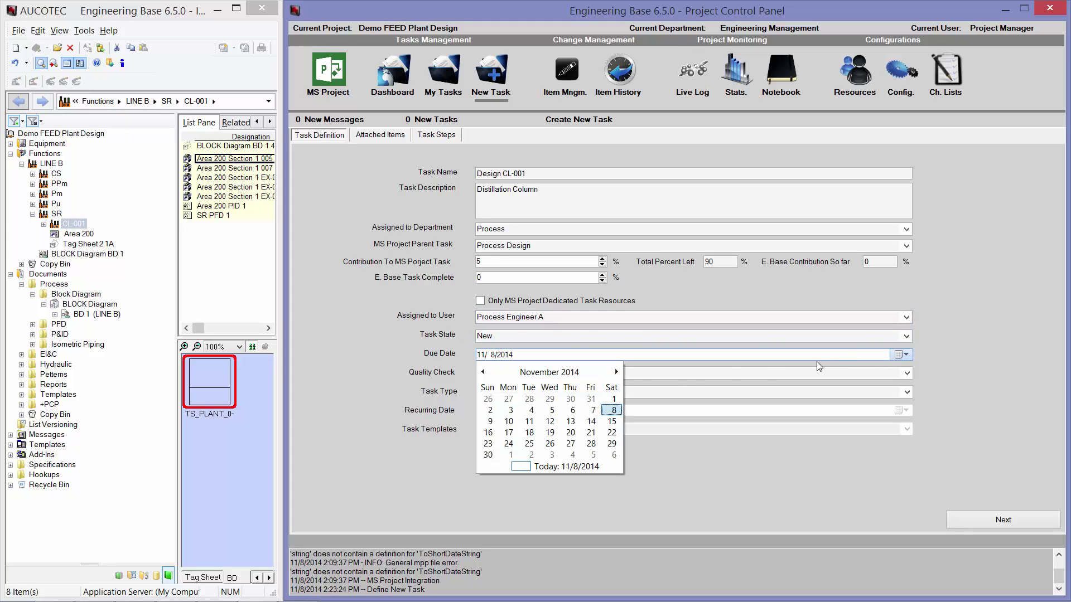
click(618, 406)
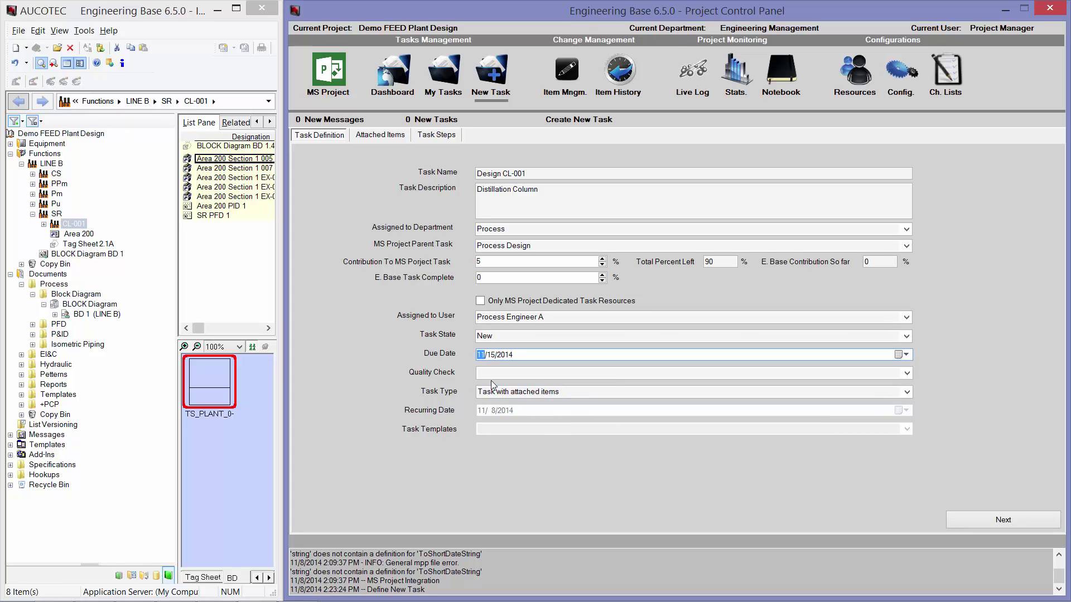
click(906, 374)
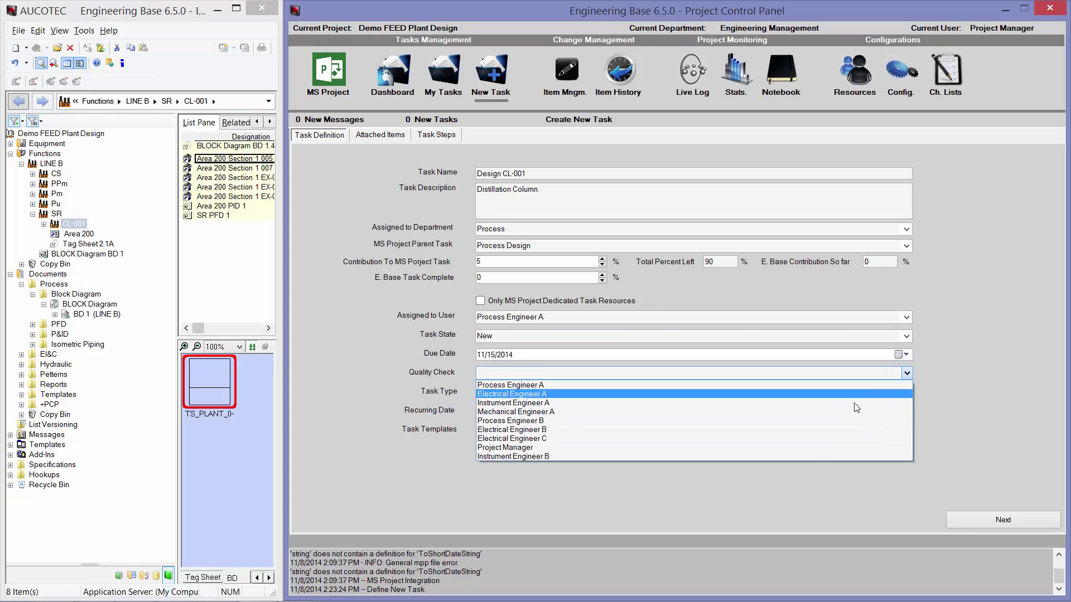
click(821, 448)
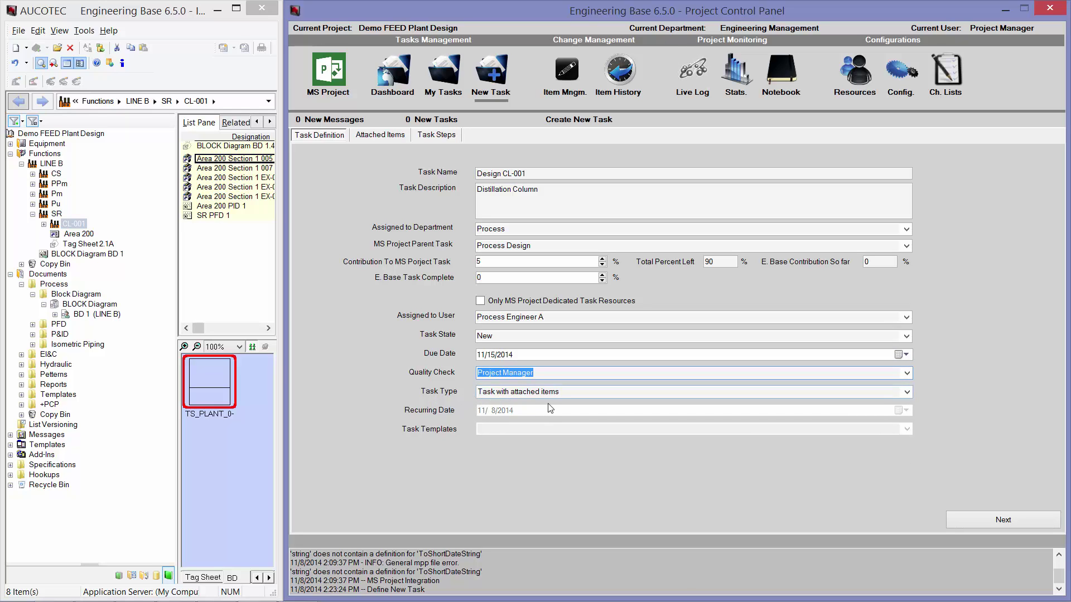
- Attach CL-001 from LINE B's SR unit to the new task and create the task
click(73, 225)
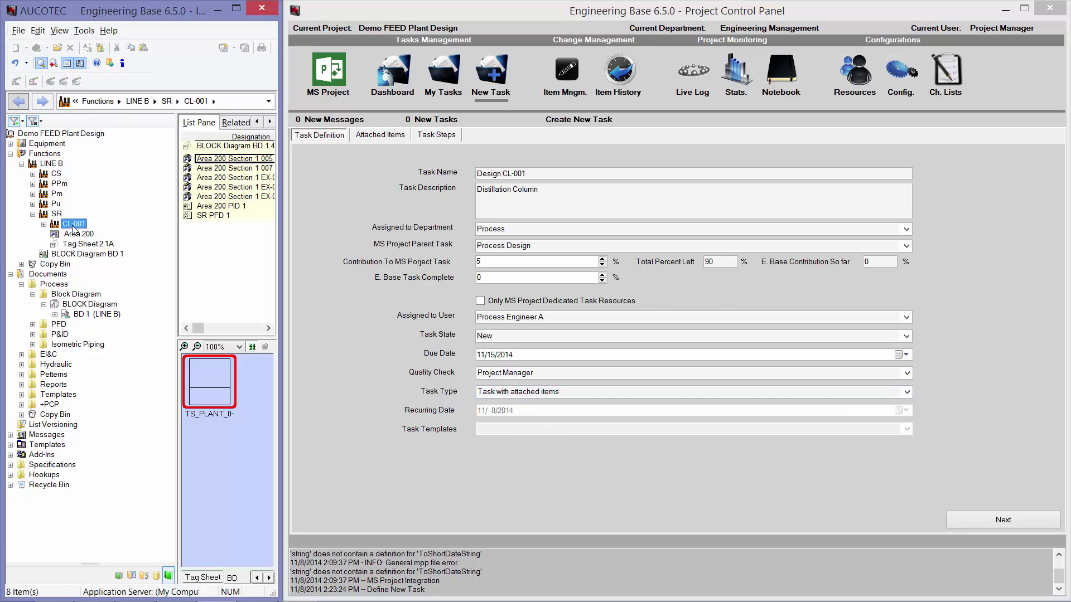
click(1022, 517)
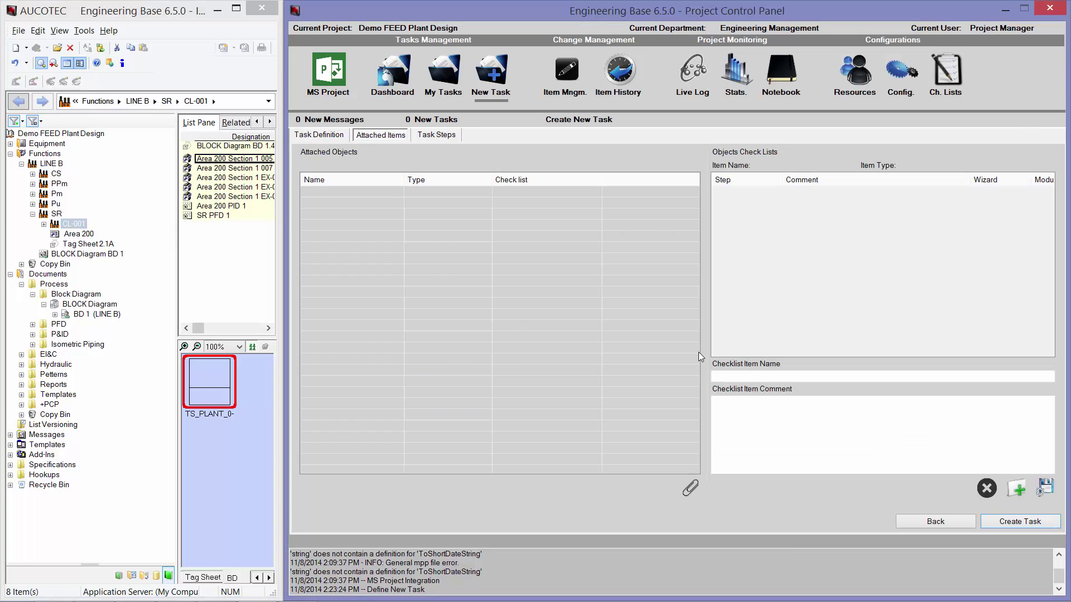
click(691, 490)
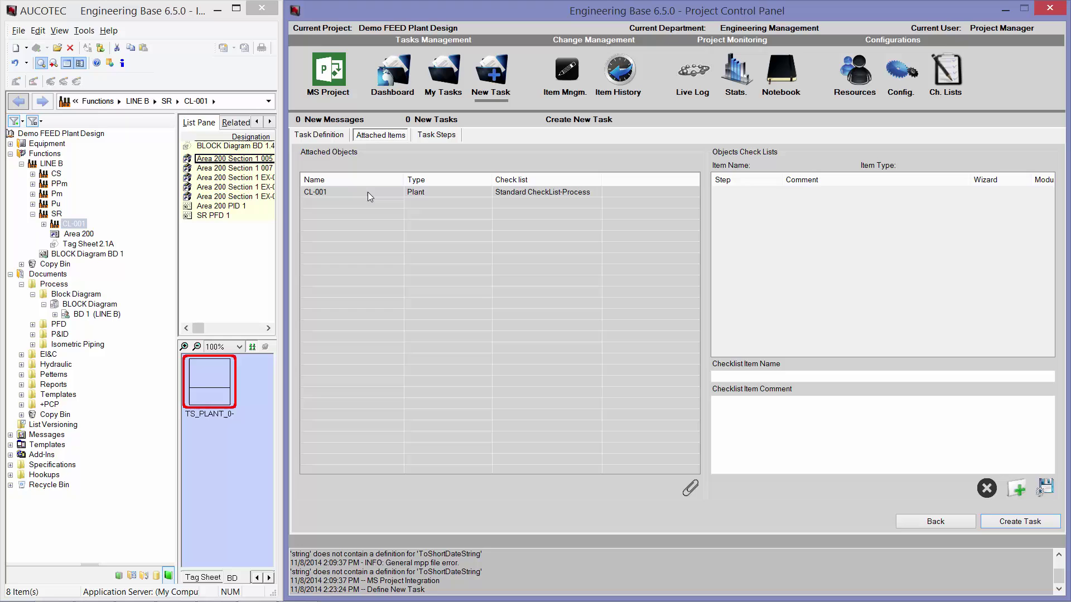
click(1012, 523)
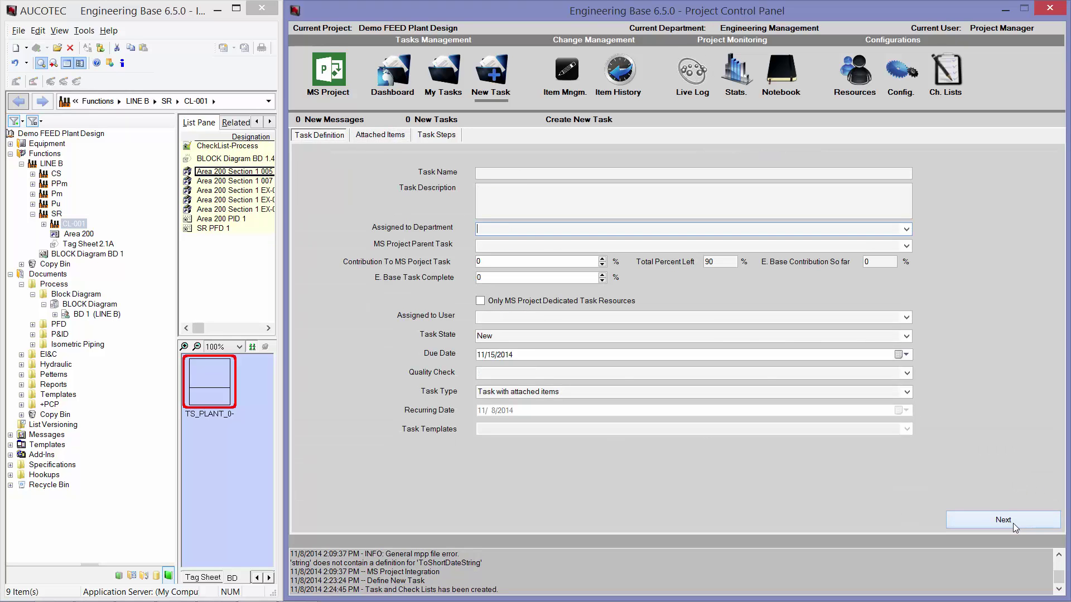
- Change the current user to Process Engineer A in the resource management settings
click(856, 77)
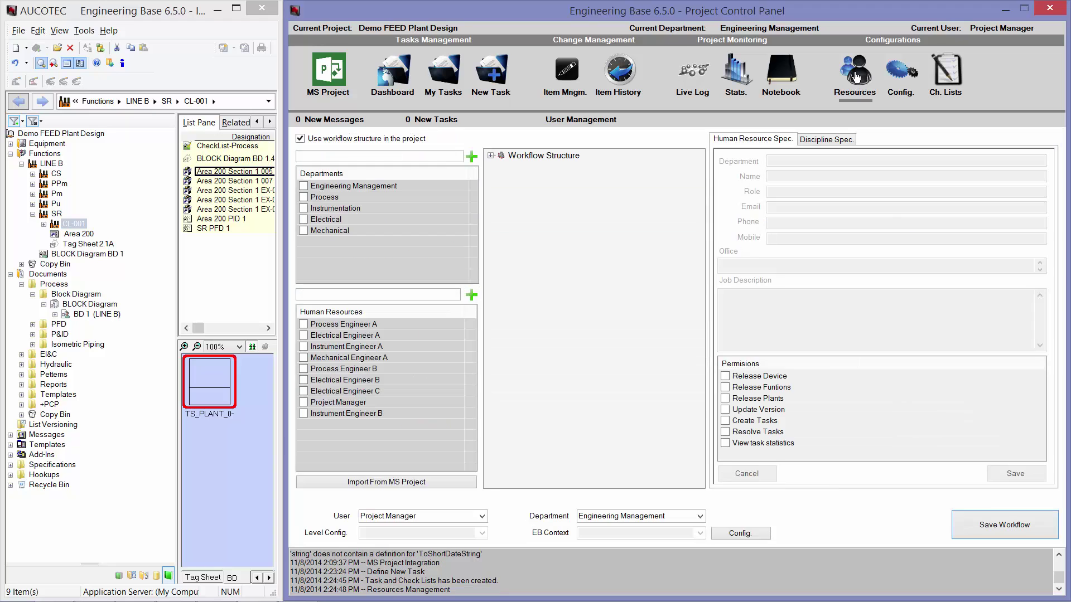
click(482, 516)
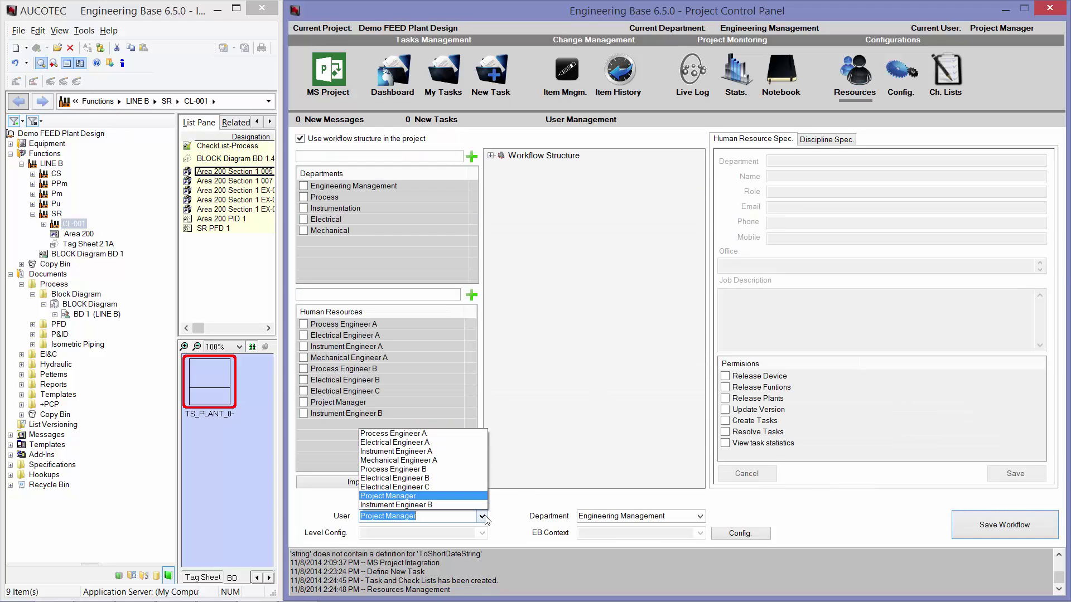
click(478, 434)
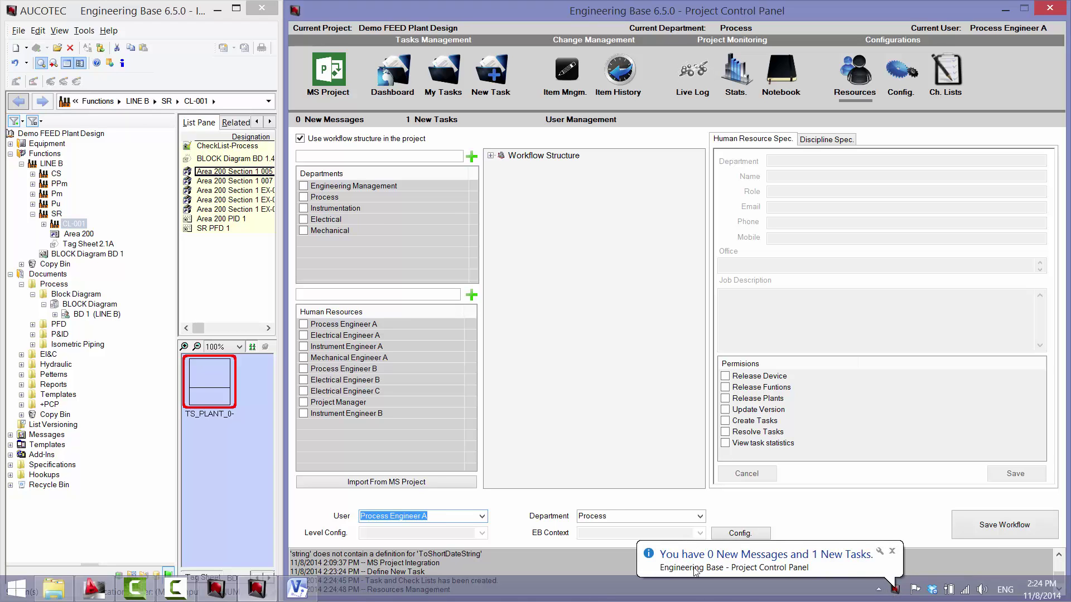
- Show the task statistics for Design CL-001 on the dashboard
click(399, 83)
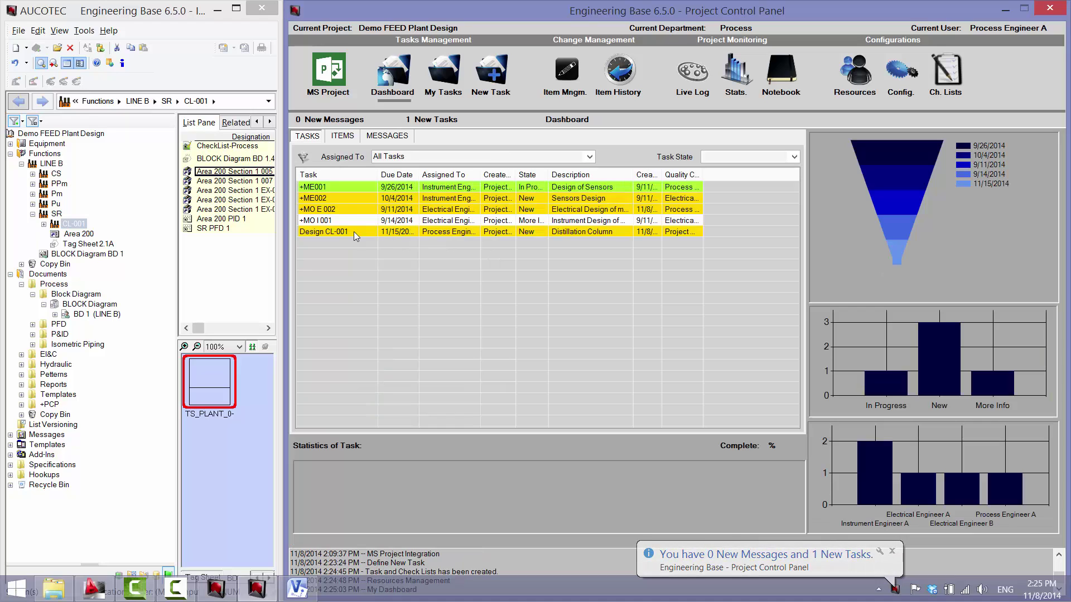
right_click(408, 234)
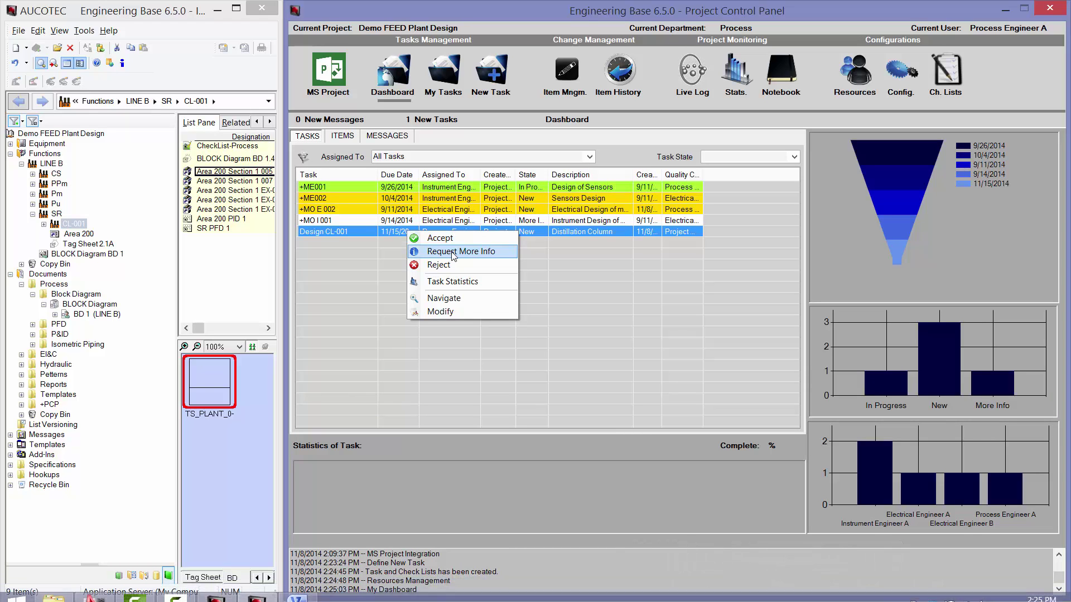
click(453, 282)
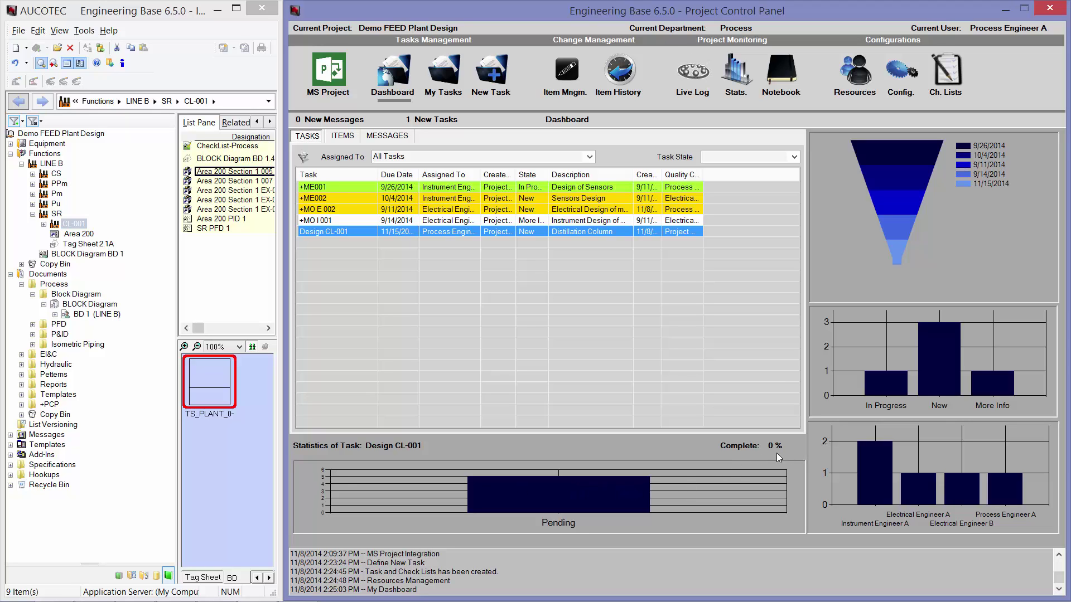
- Accept the Design CL-001 task as Process Engineer A
right_click(372, 231)
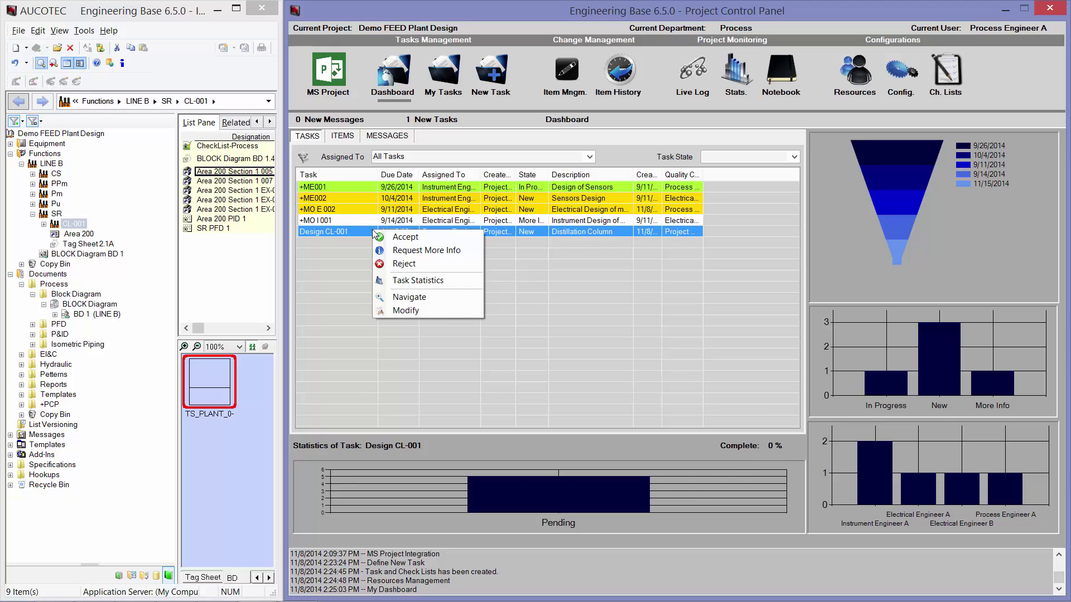
click(408, 312)
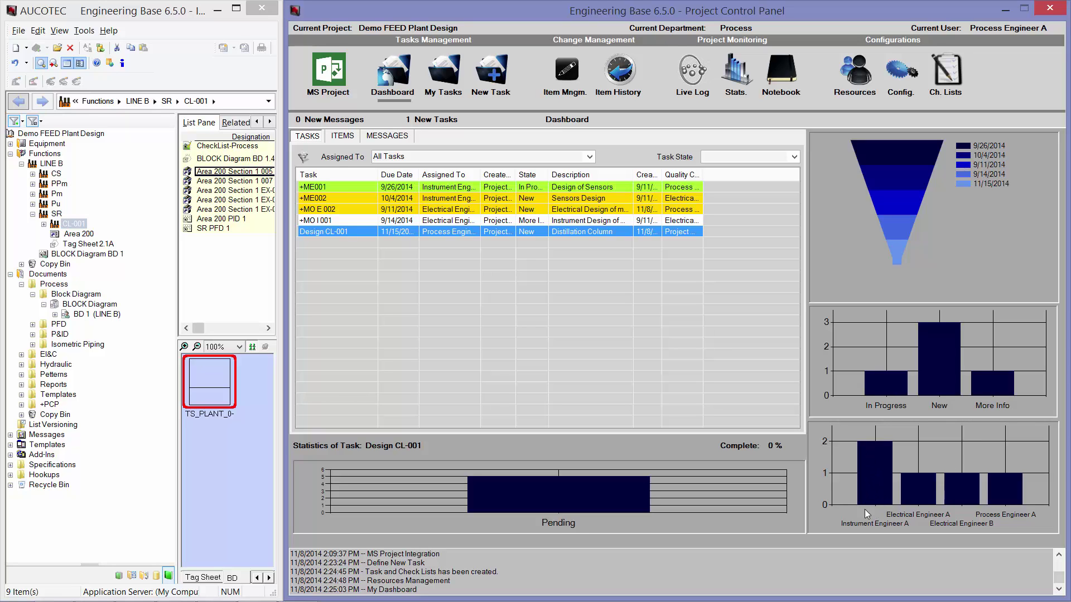
right_click(386, 231)
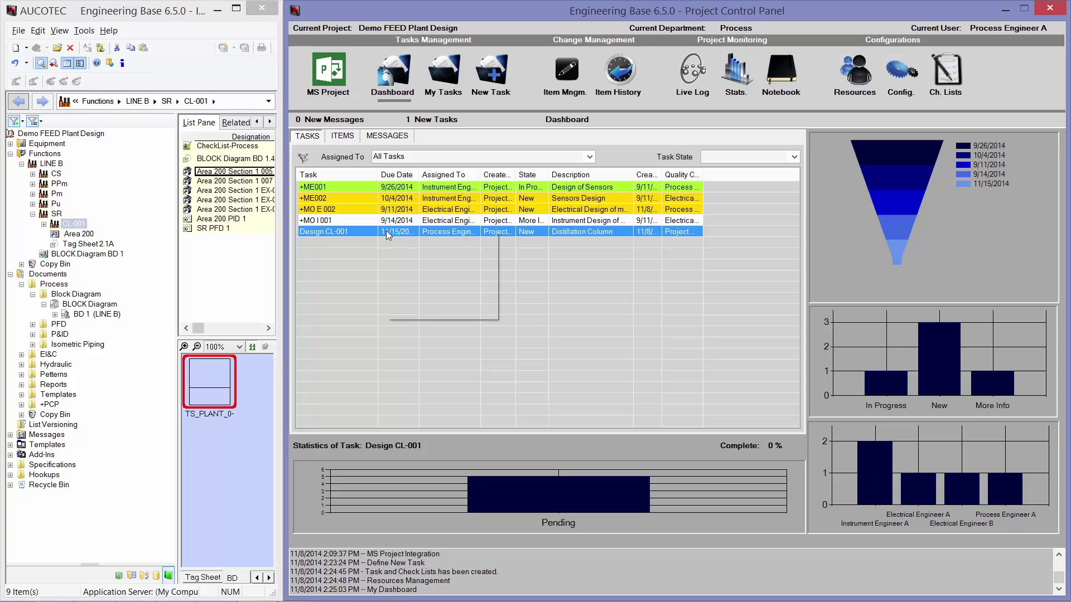
click(404, 241)
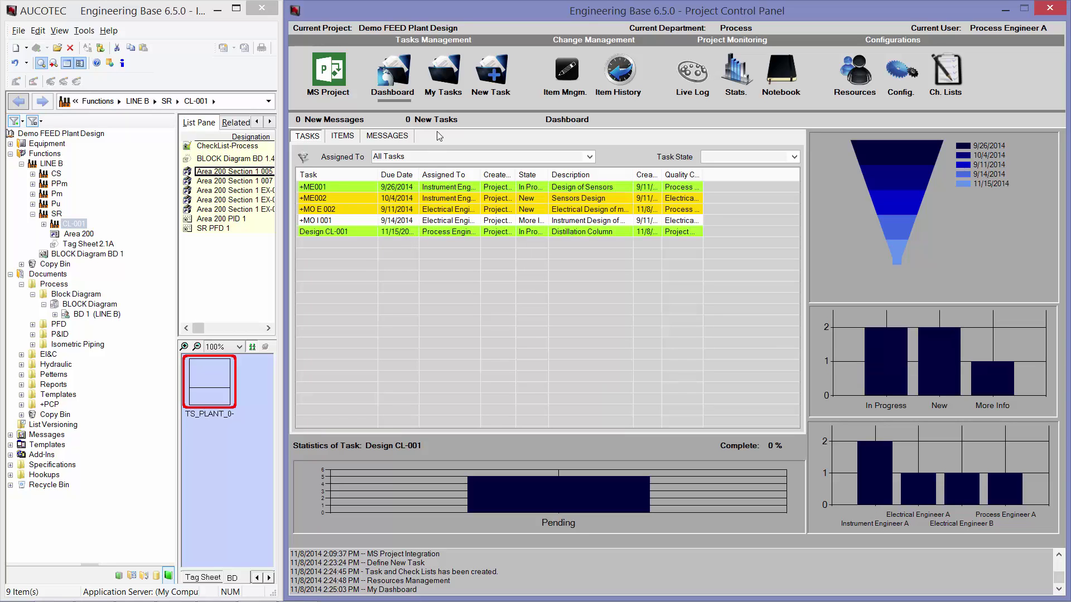
- Open Design CL-001 in the engineer's own task list and display the checklist of its attached LINE B SR CL-001 item
click(447, 81)
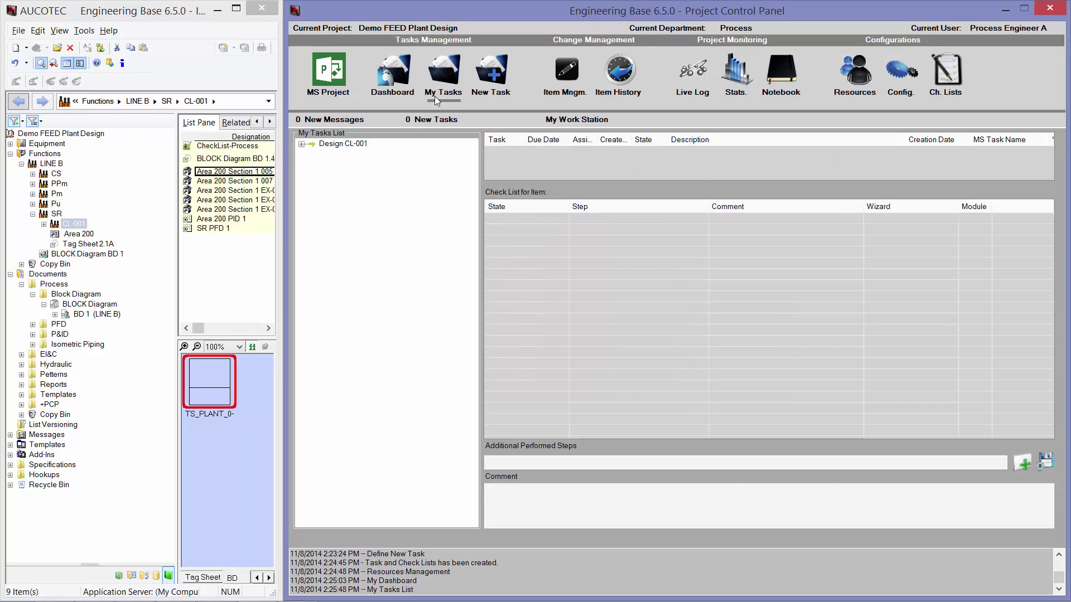
click(301, 144)
double_click(341, 144)
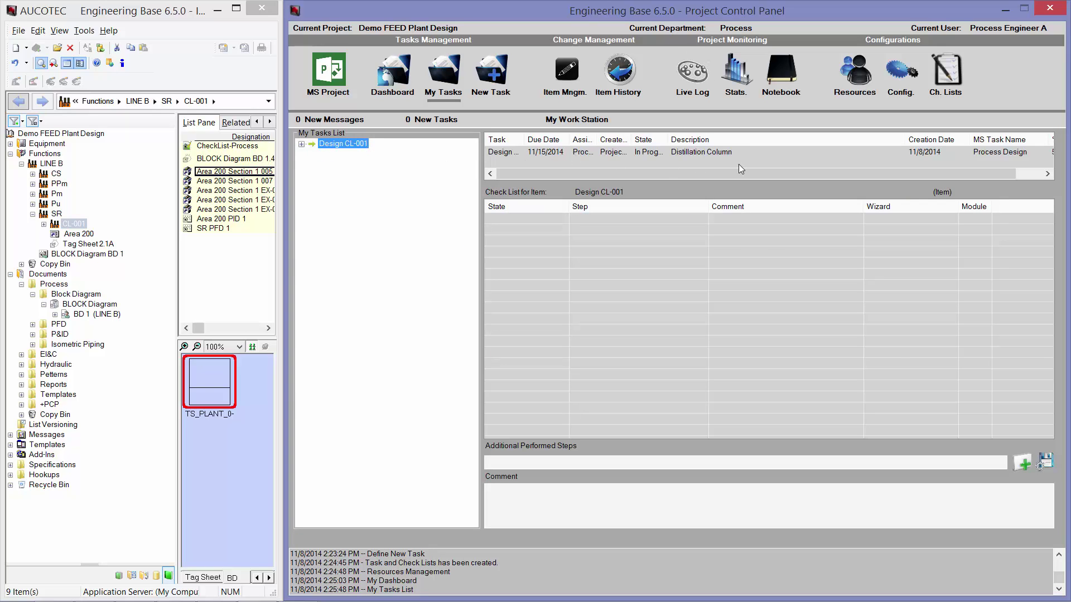
click(302, 144)
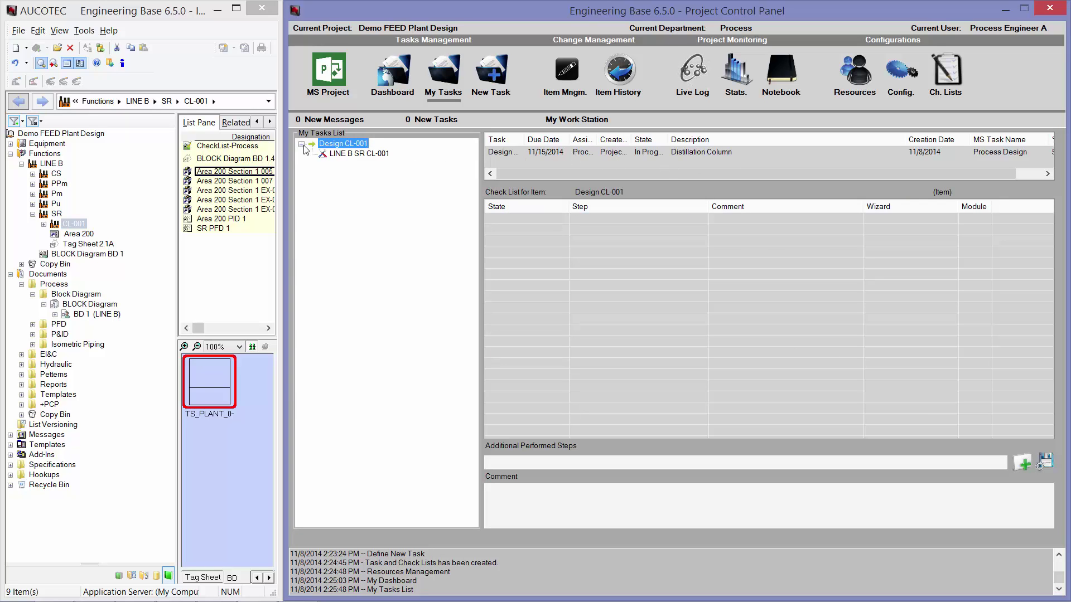
click(348, 154)
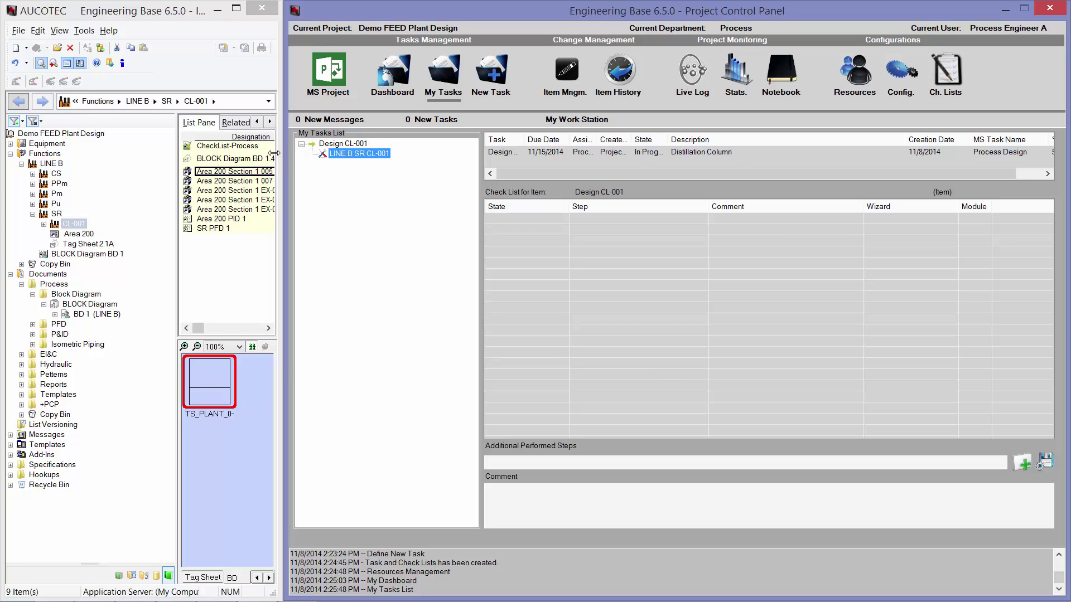
click(22, 164)
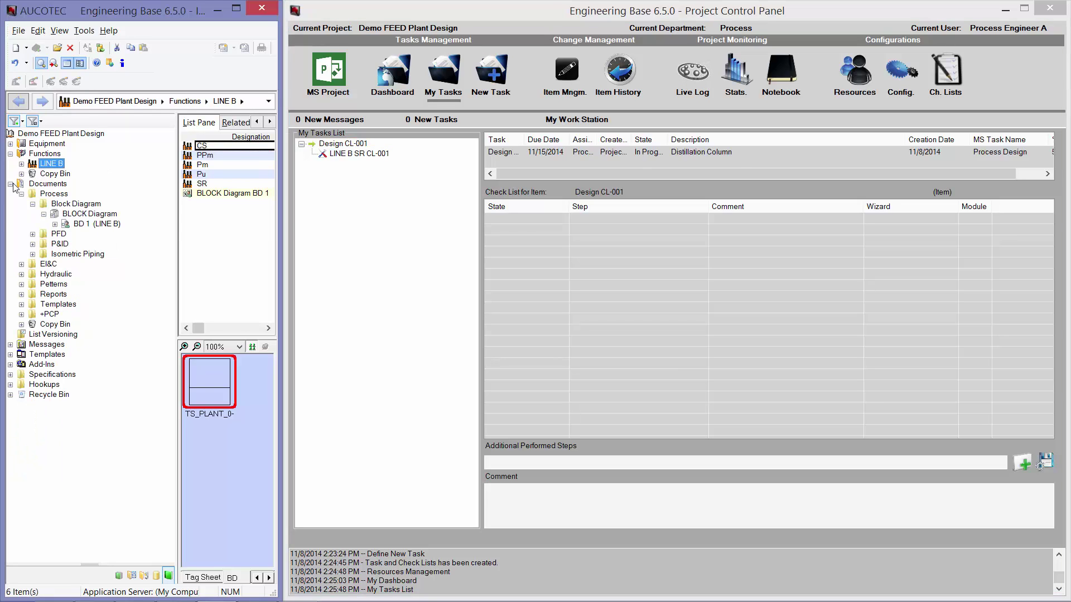
click(10, 183)
click(354, 154)
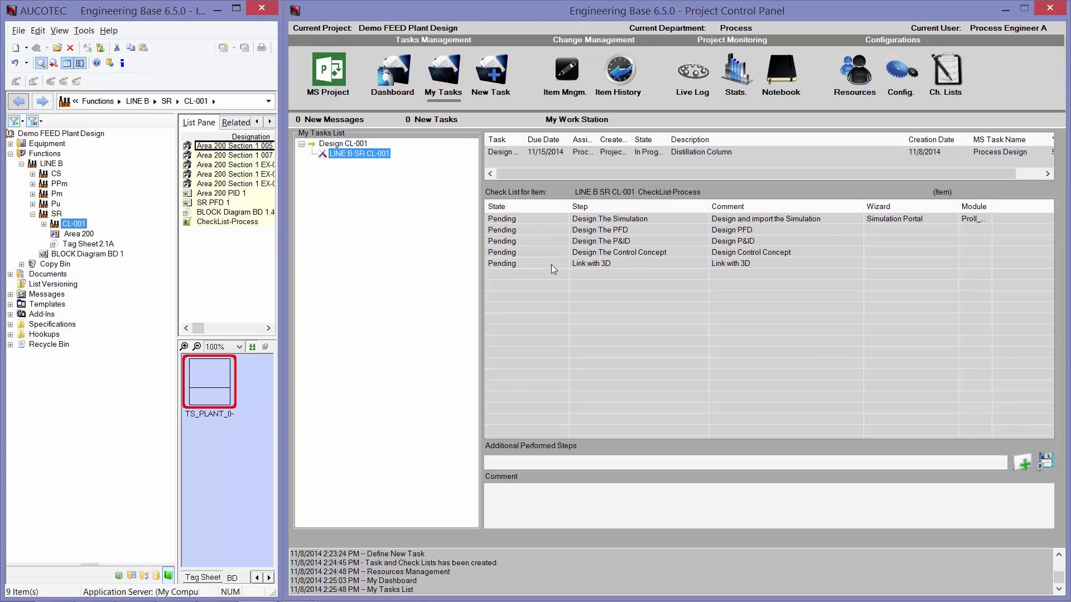
click(567, 350)
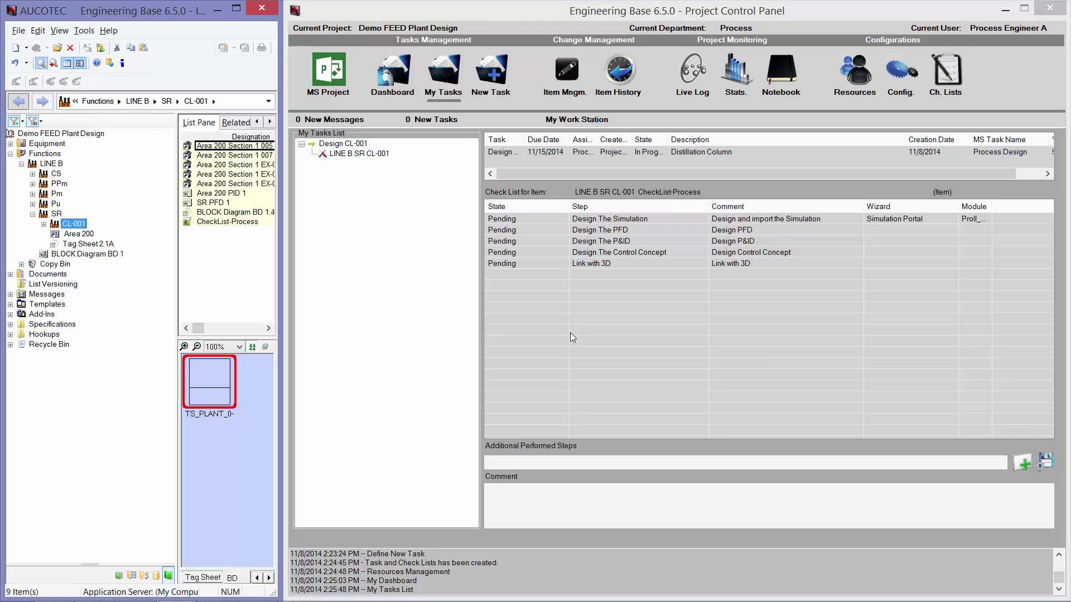
- Run the wizard of the Design The Simulation checklist step, choose PRO/II and load the simulation file CL-001.prz
right_click(601, 218)
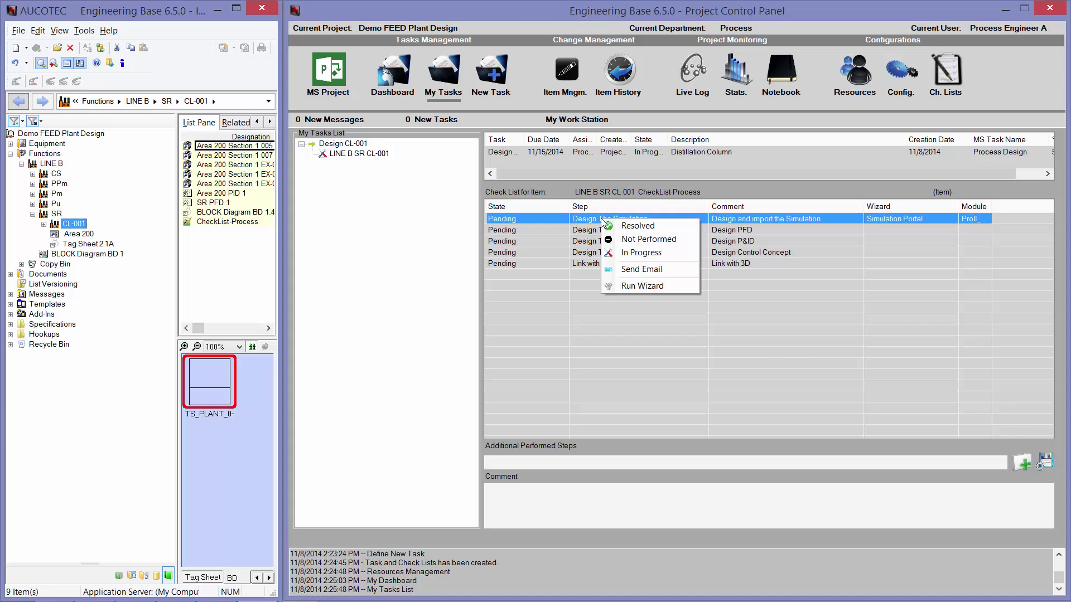
click(640, 286)
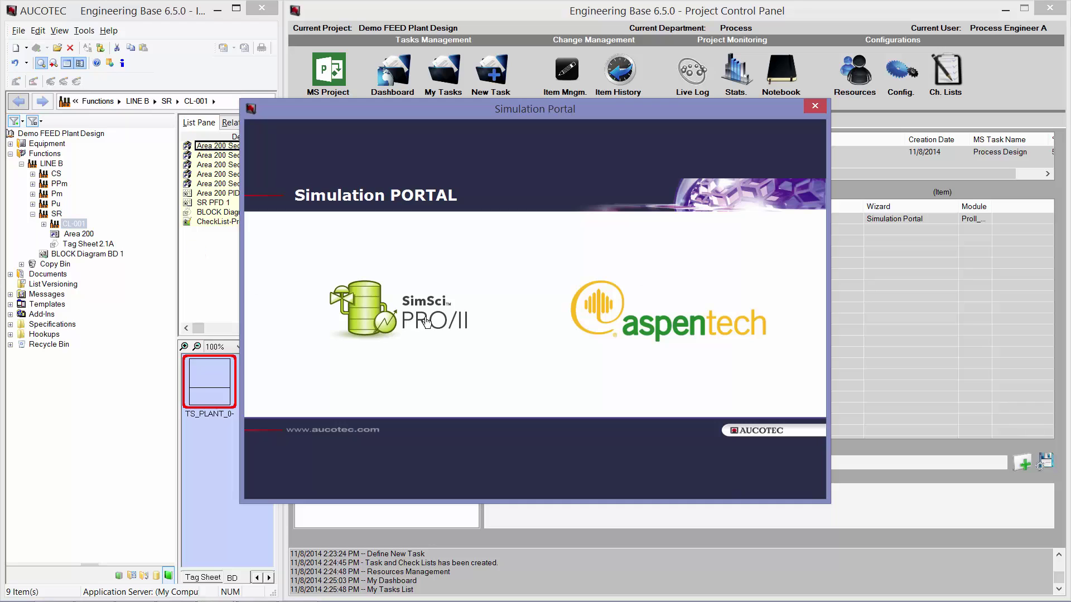
click(386, 319)
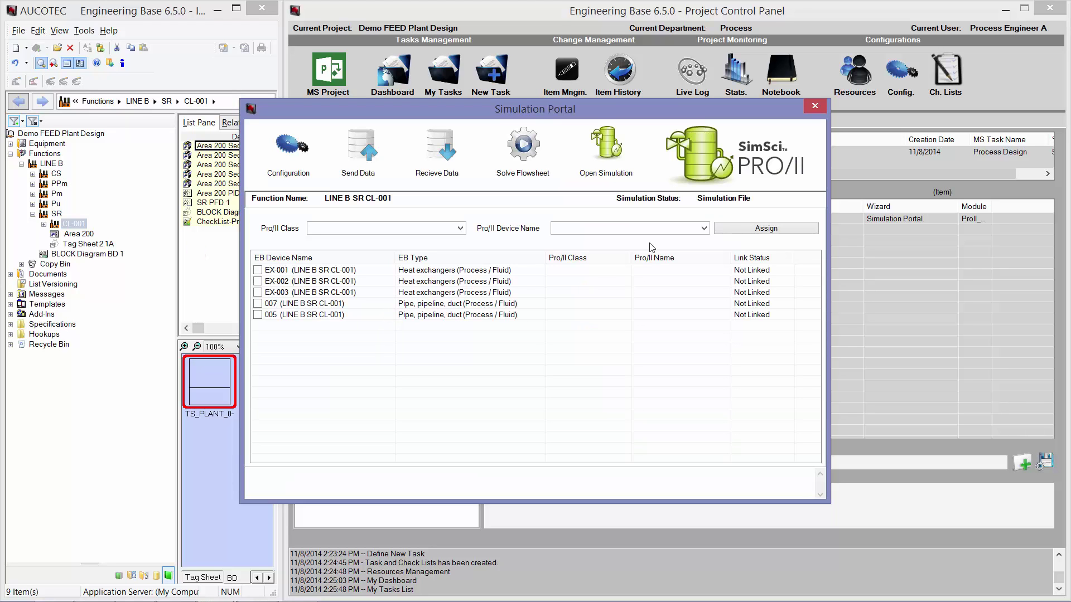
click(715, 202)
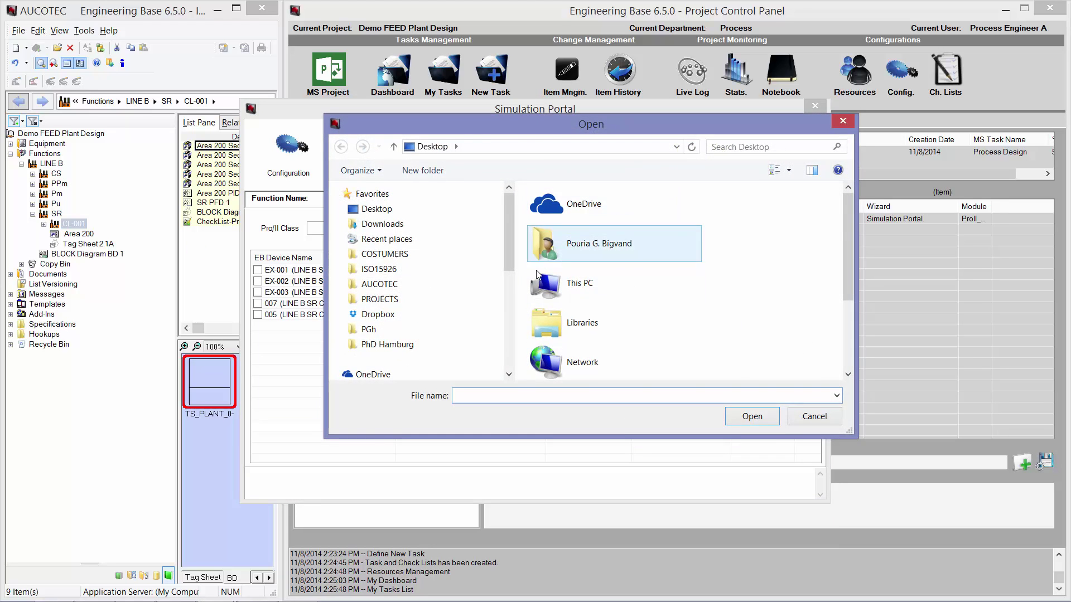
double_click(563, 241)
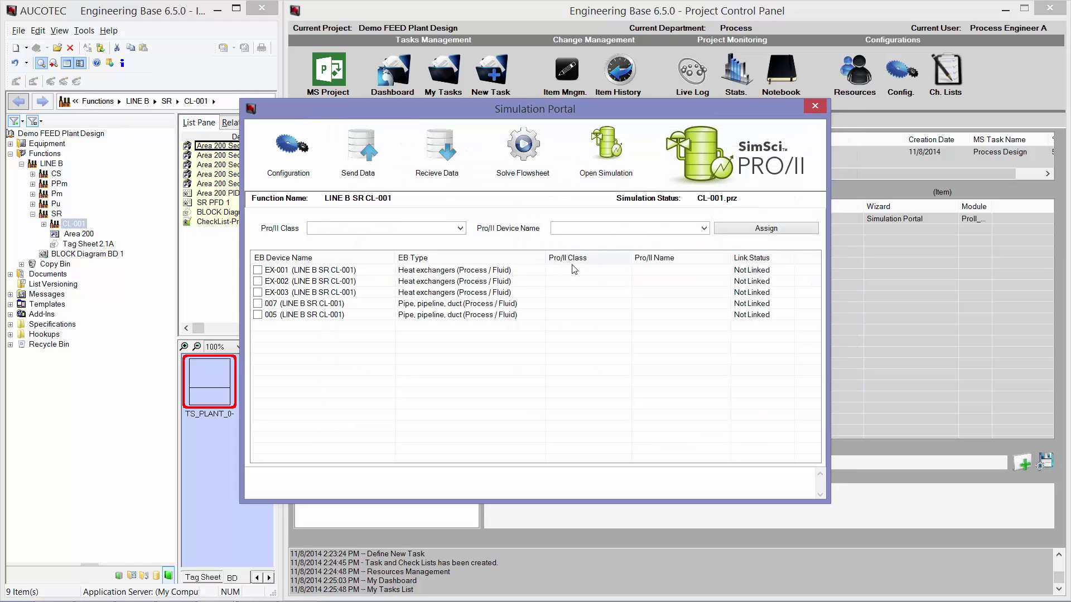
- View the CL-001 flowsheet in PRO/II and import the simulation's equipment into Engineering Base, closing the Simulation Portal
click(609, 152)
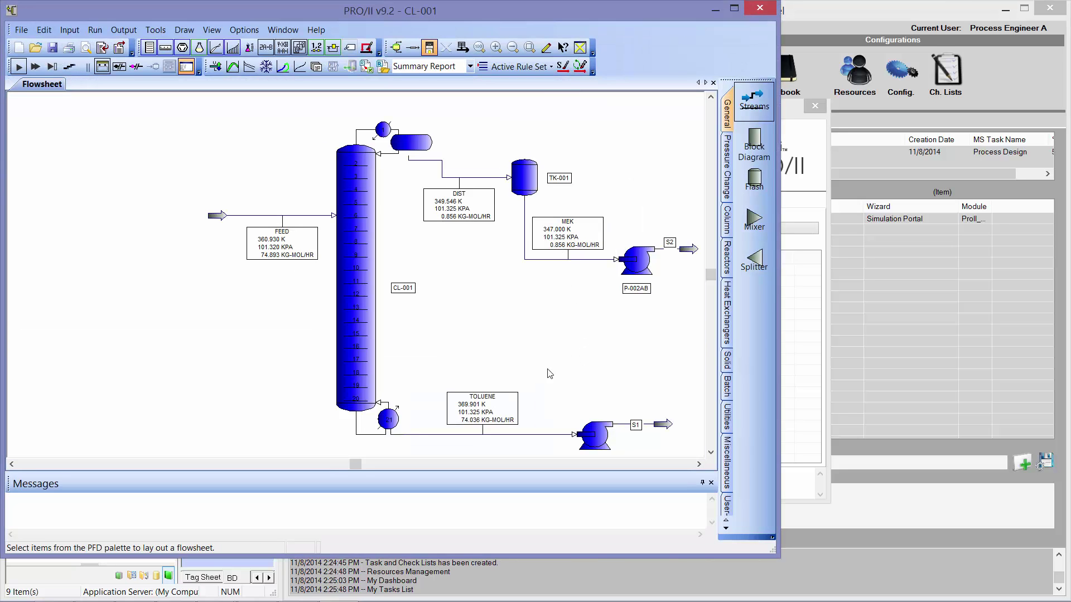
click(760, 8)
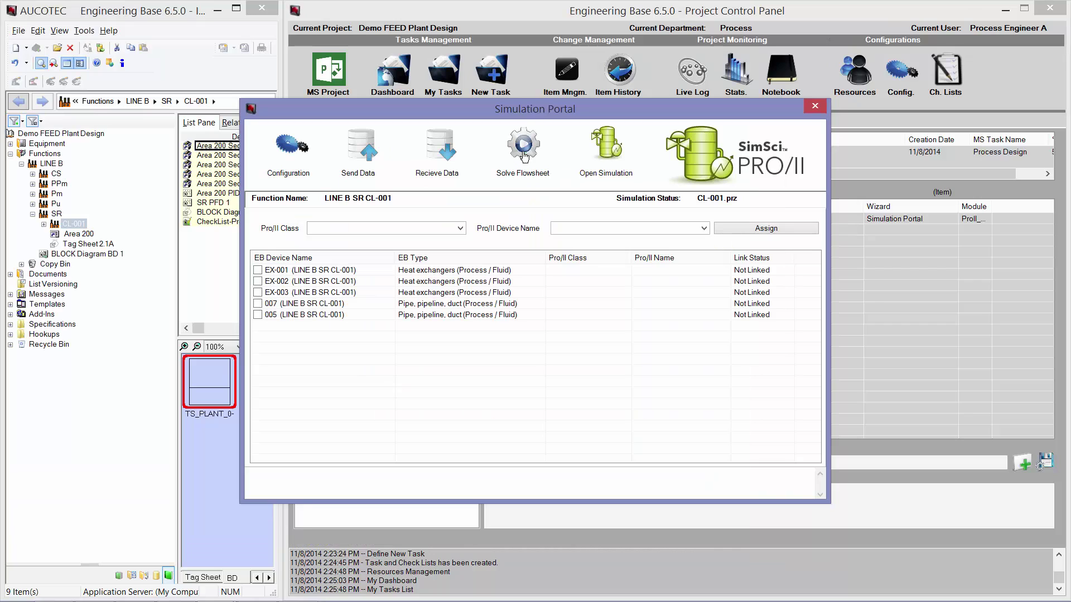
click(439, 155)
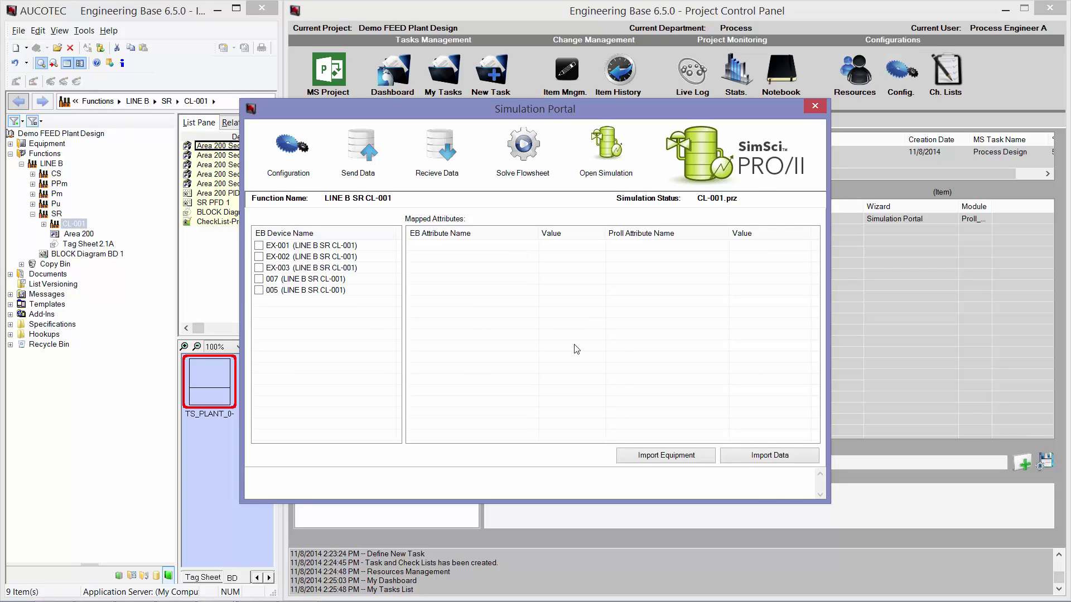
click(658, 462)
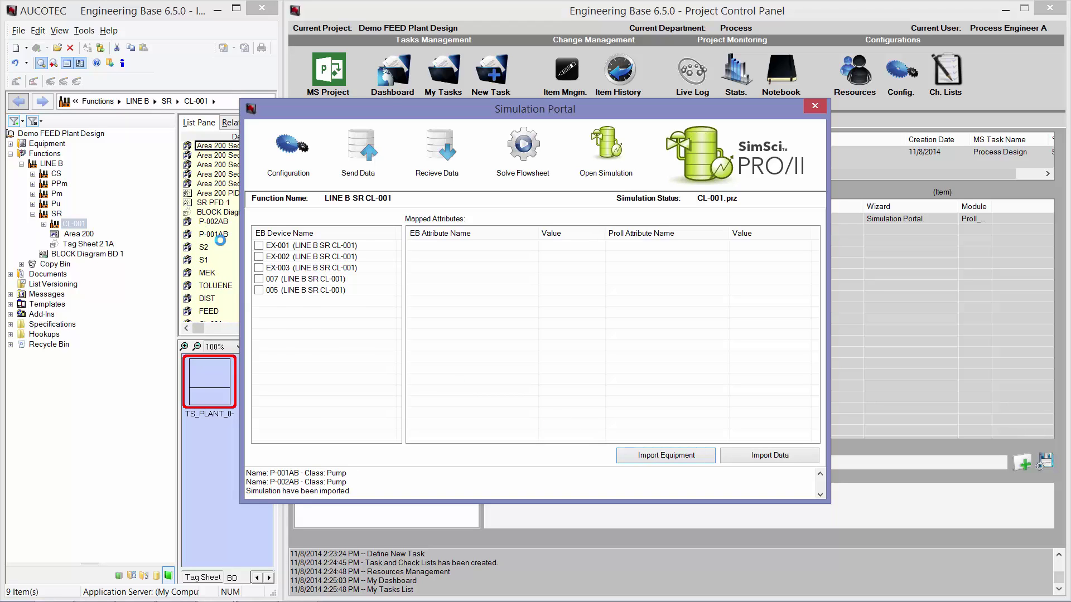
click(813, 112)
- Open the SR PFD 1 drawing from Section 1 of Area 200 in the project's equipment
click(34, 145)
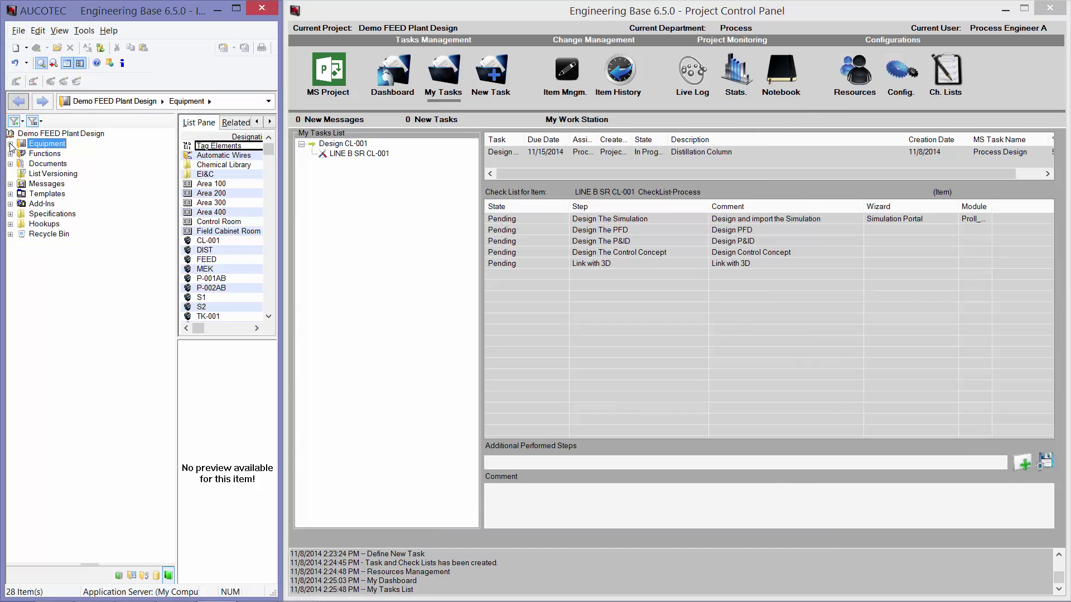
click(11, 145)
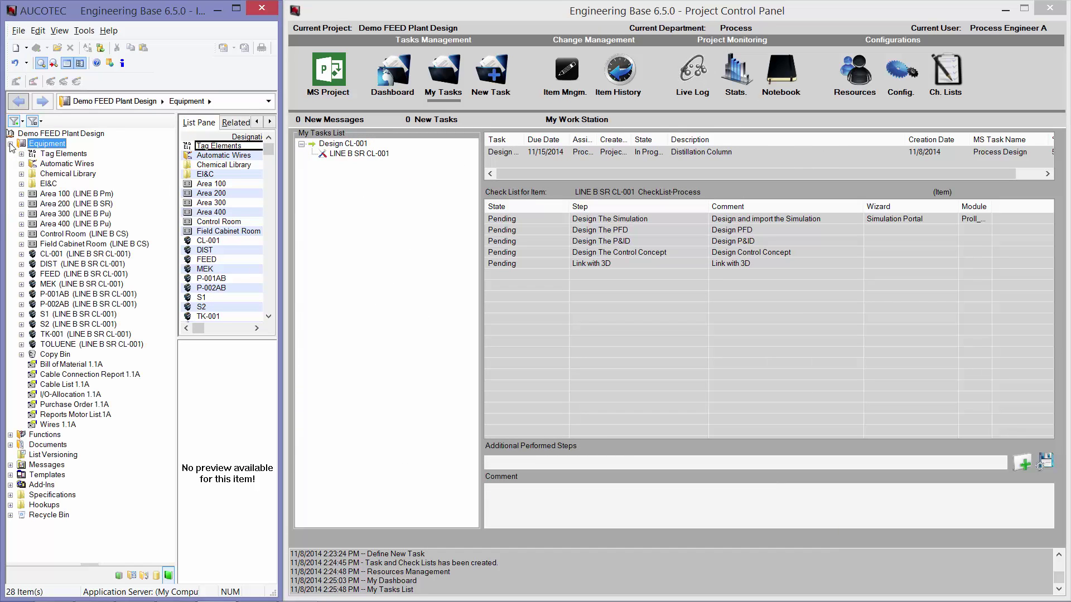
click(21, 203)
click(32, 213)
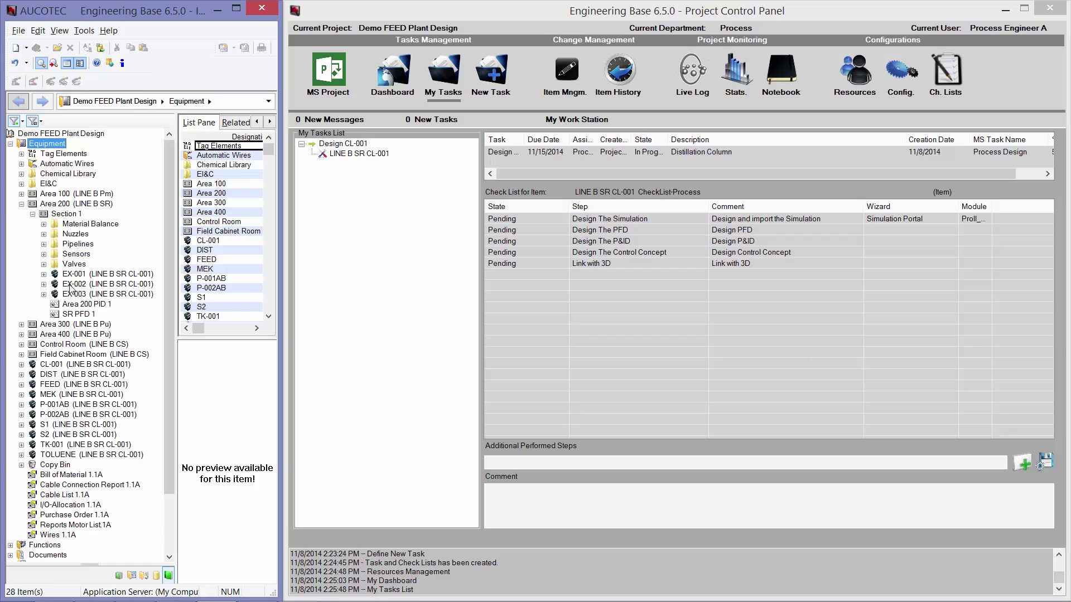
double_click(89, 314)
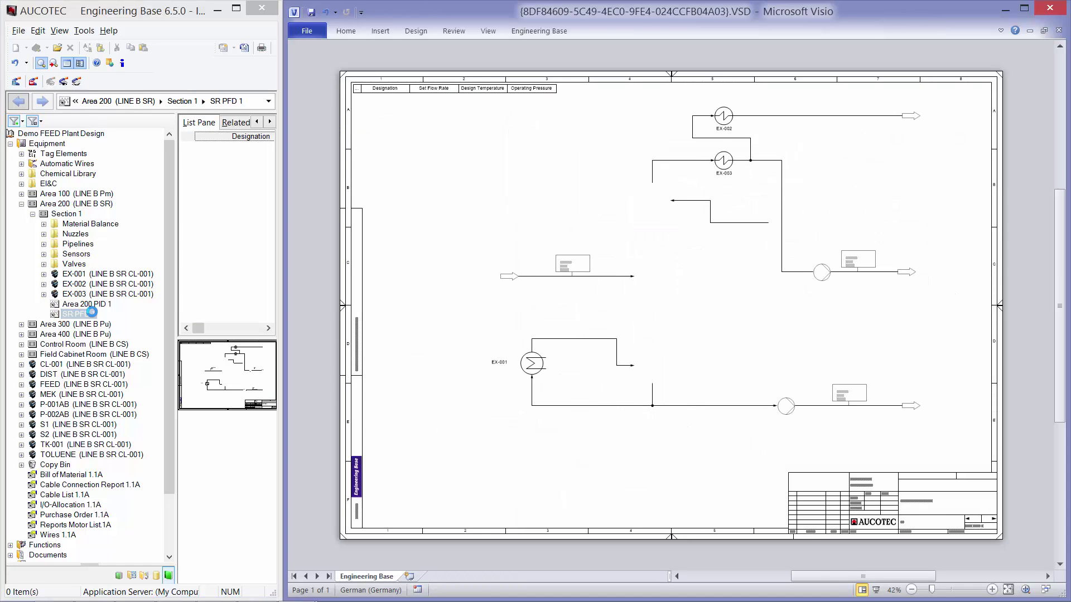
- Move the streams DIST, FEED, MEK, S1 and S2 into the Material Balance folder of Section 1 in Area 200
click(64, 366)
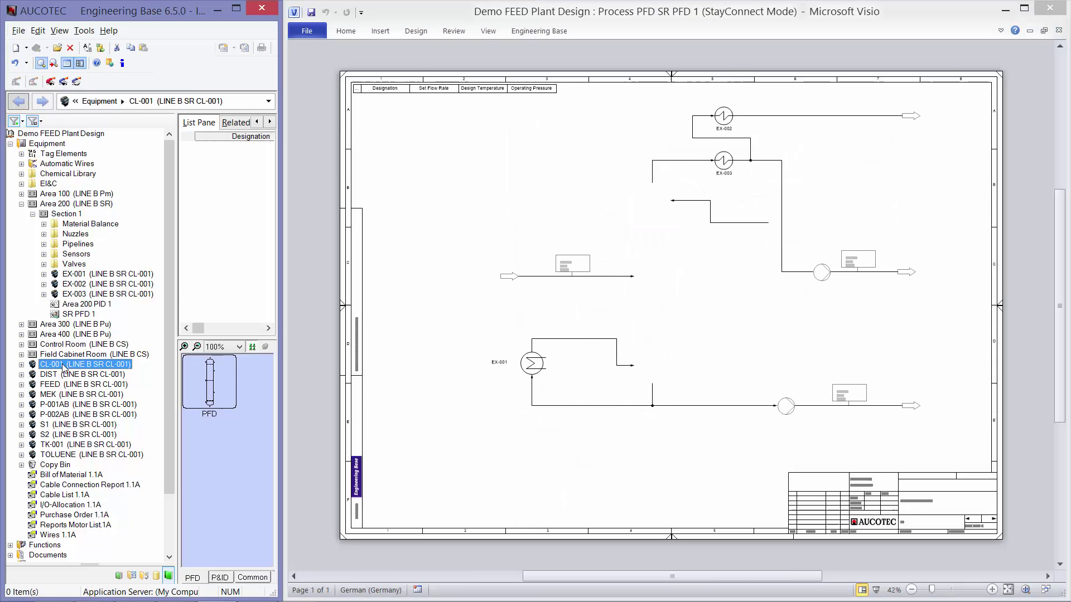
click(67, 374)
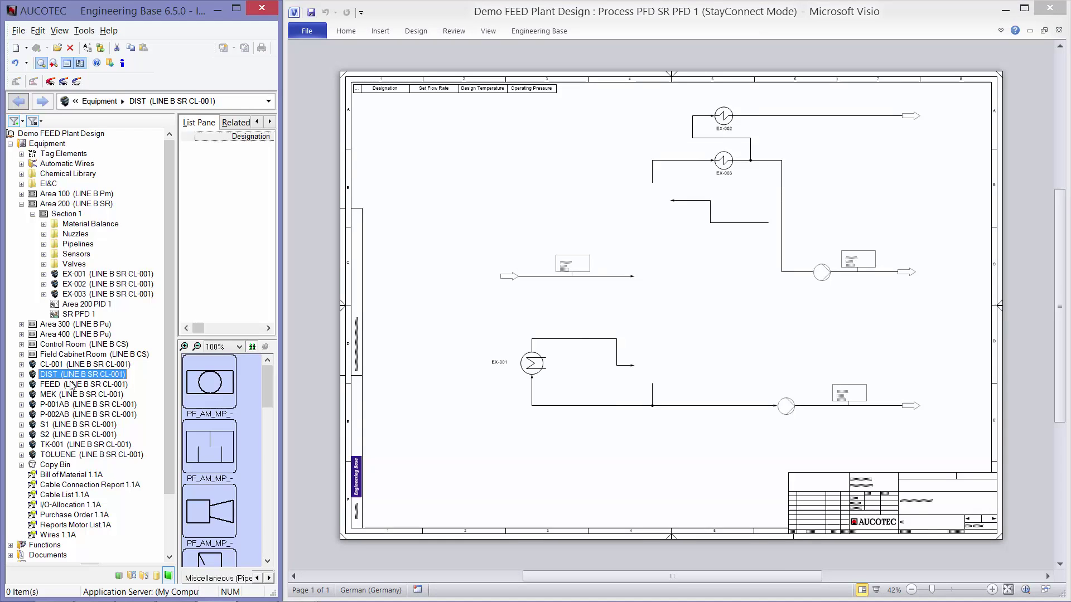
ctrl+click(73, 385)
ctrl+click(75, 397)
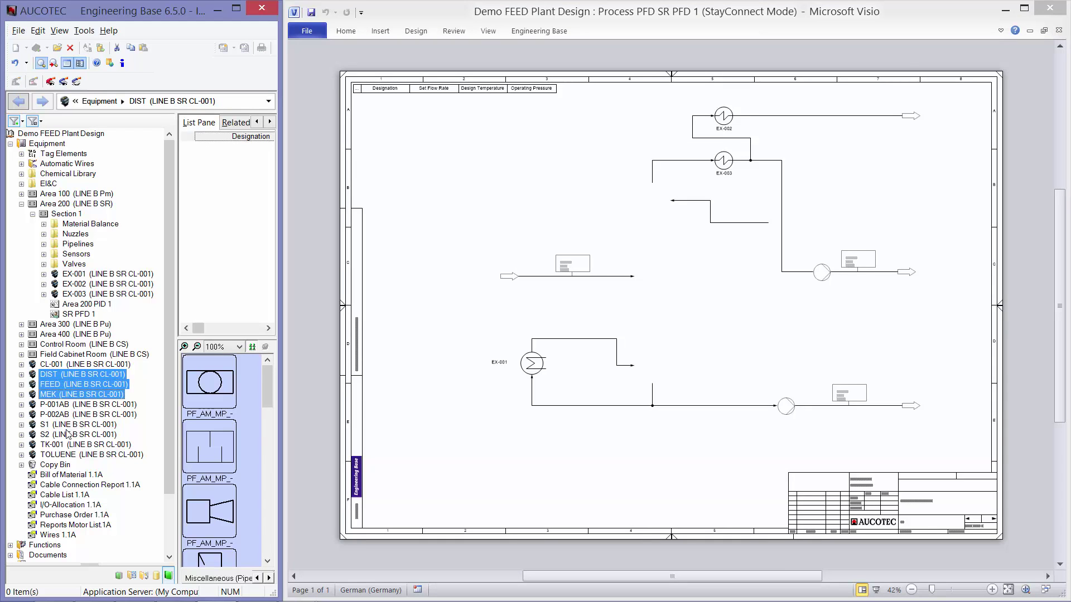
ctrl+click(69, 426)
ctrl+click(67, 435)
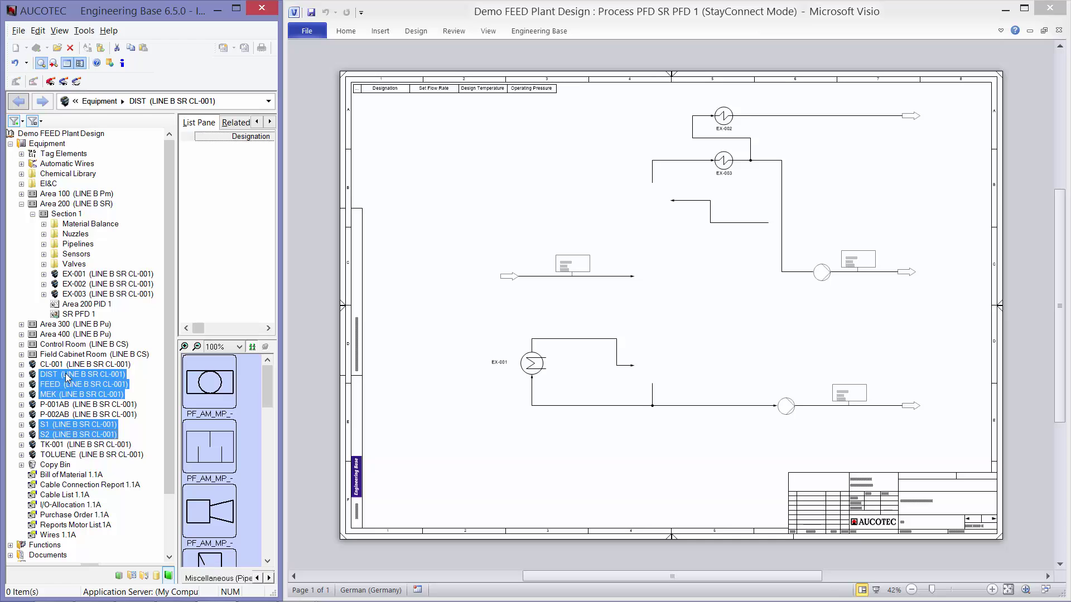
drag(67, 377, 97, 241)
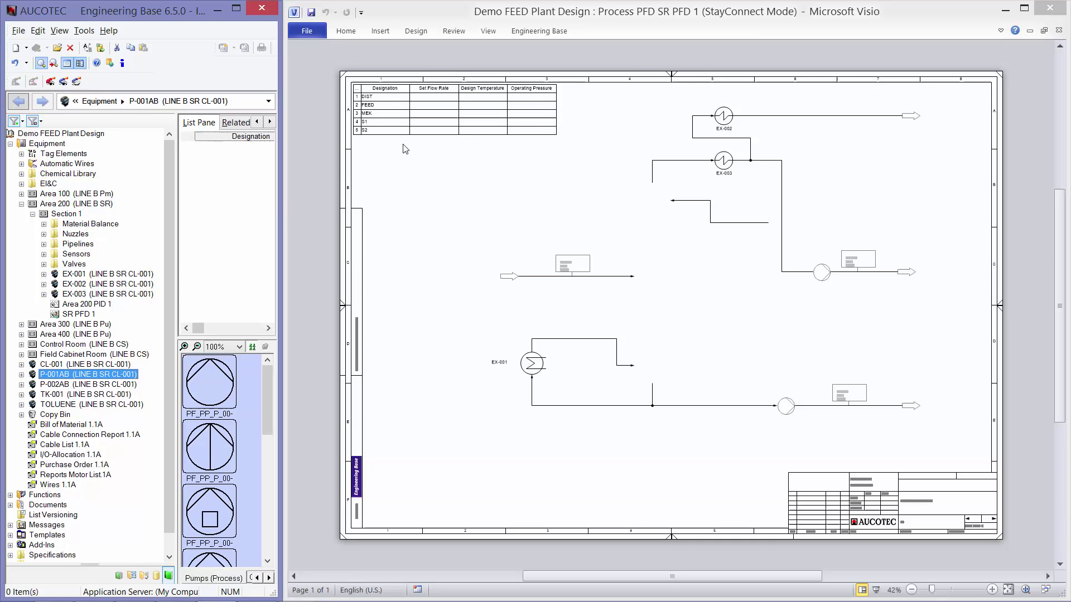
- Move CL-001, P-001AB, P-002AB and TK-001 into Section 1 of Area 200, and stream TOLUENE into its Material Balance folder
click(72, 364)
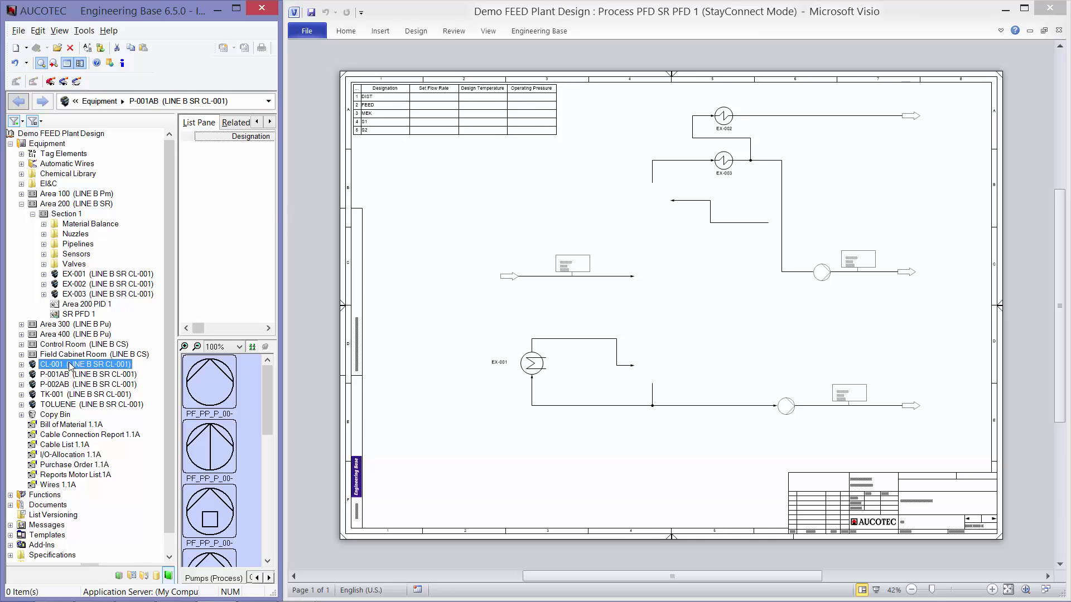
shift+click(71, 404)
drag(65, 384, 64, 218)
- Place the PFD symbols of column CL-001 and tank TK-001 in their gaps between the existing lines of the SR PFD 1 drawing
click(73, 275)
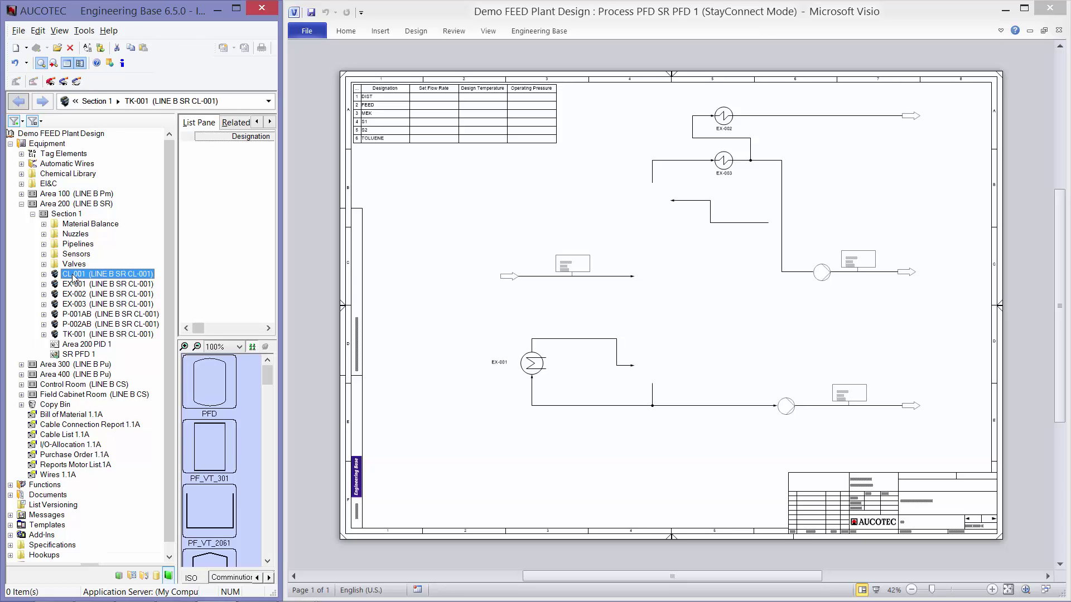
drag(209, 382, 635, 277)
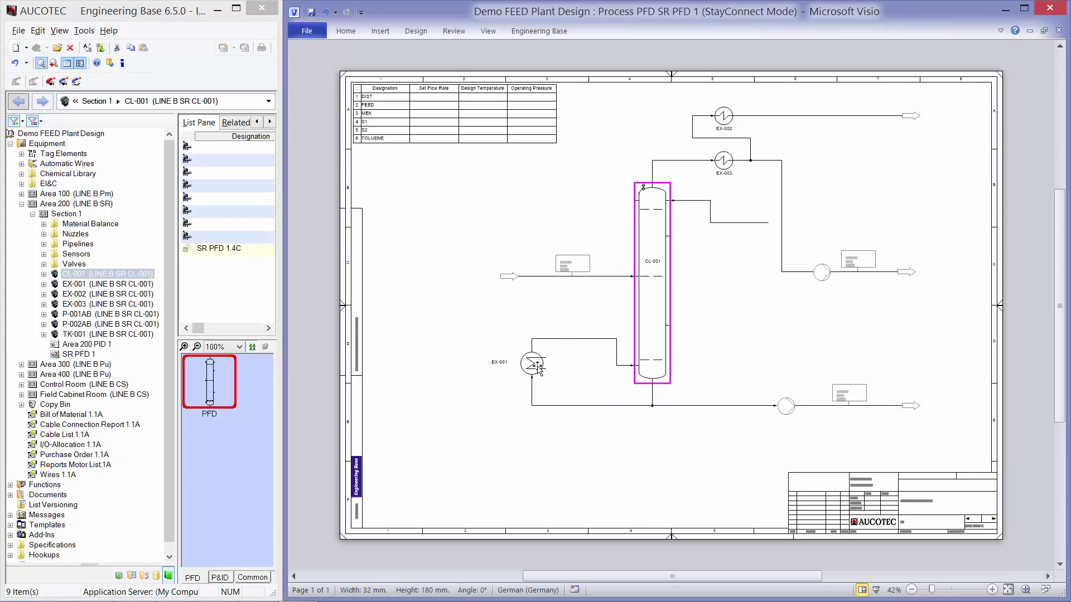
click(84, 335)
drag(209, 381, 784, 247)
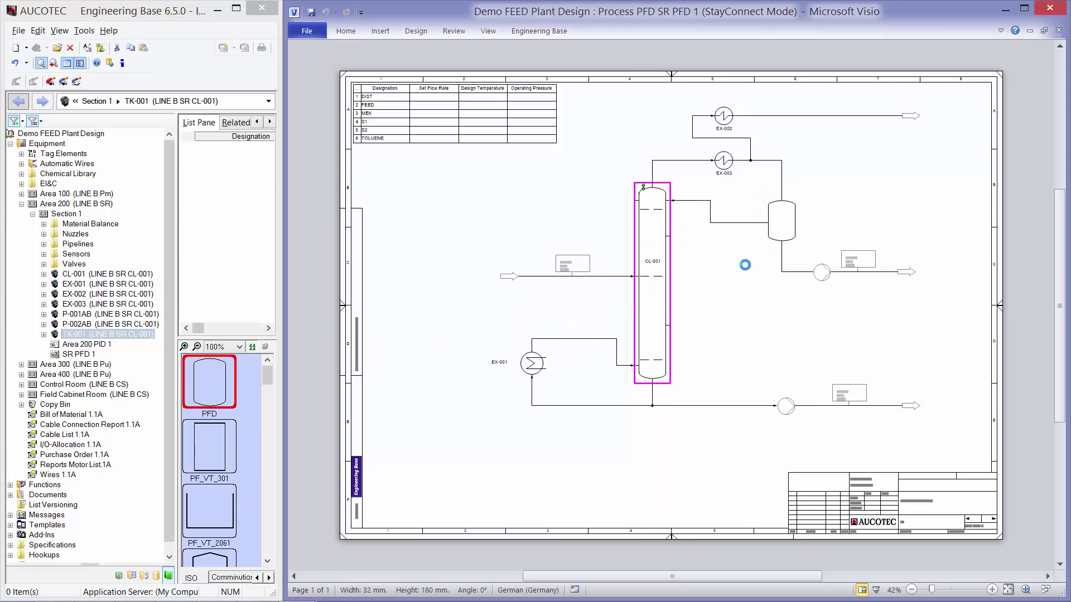
- Assign P-001AB to the upper unassigned pump symbol on SR PFD 1 and P-002AB to the lower one
click(78, 314)
drag(76, 316, 822, 273)
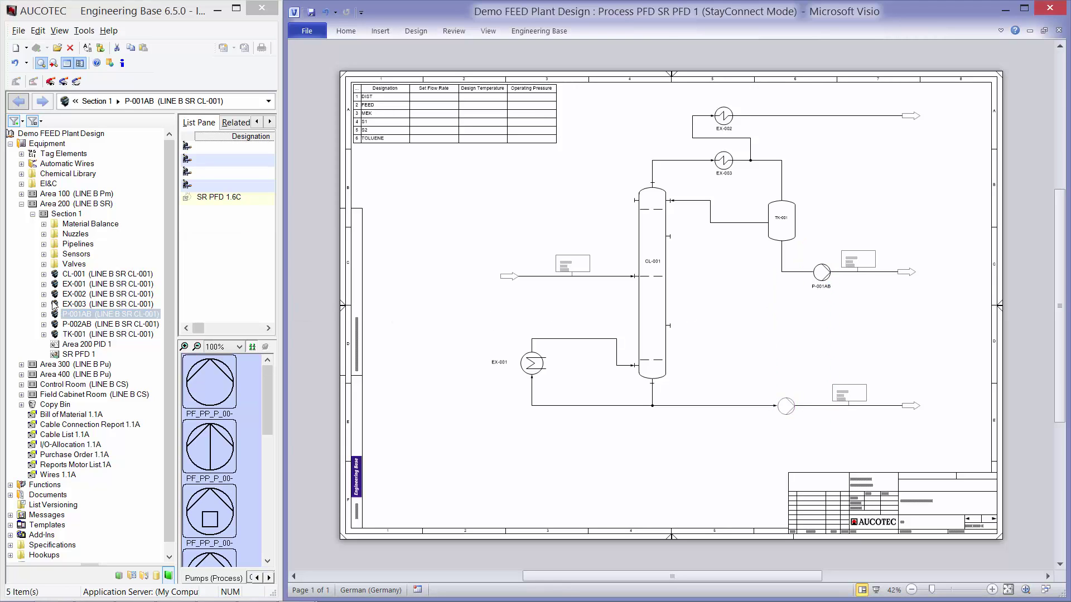
click(79, 324)
mouse_move(79, 324)
mouse_down()
mouse_move(502, 390)
mouse_move(775, 407)
mouse_up()
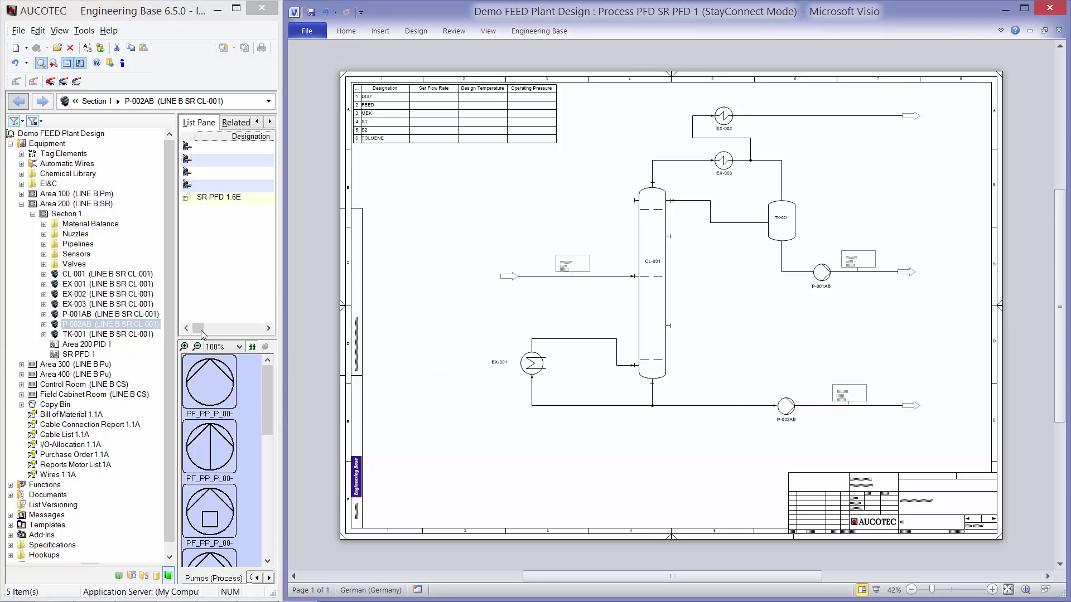
- Assign the FEED stream from Material Balance to the data box and inlet arrow on the column's feed line
click(44, 224)
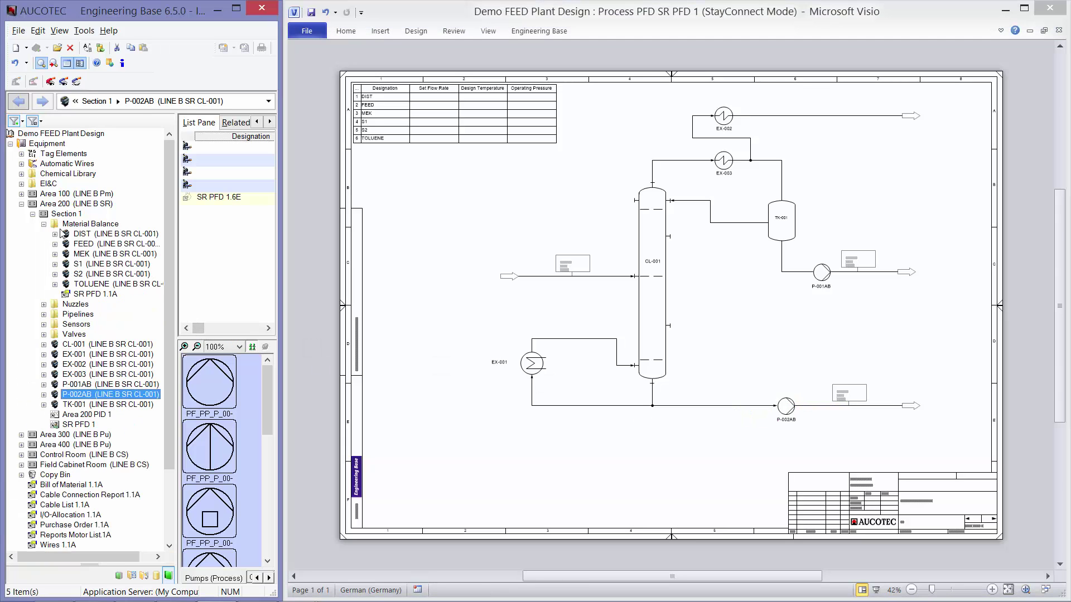
click(86, 244)
drag(86, 245, 574, 279)
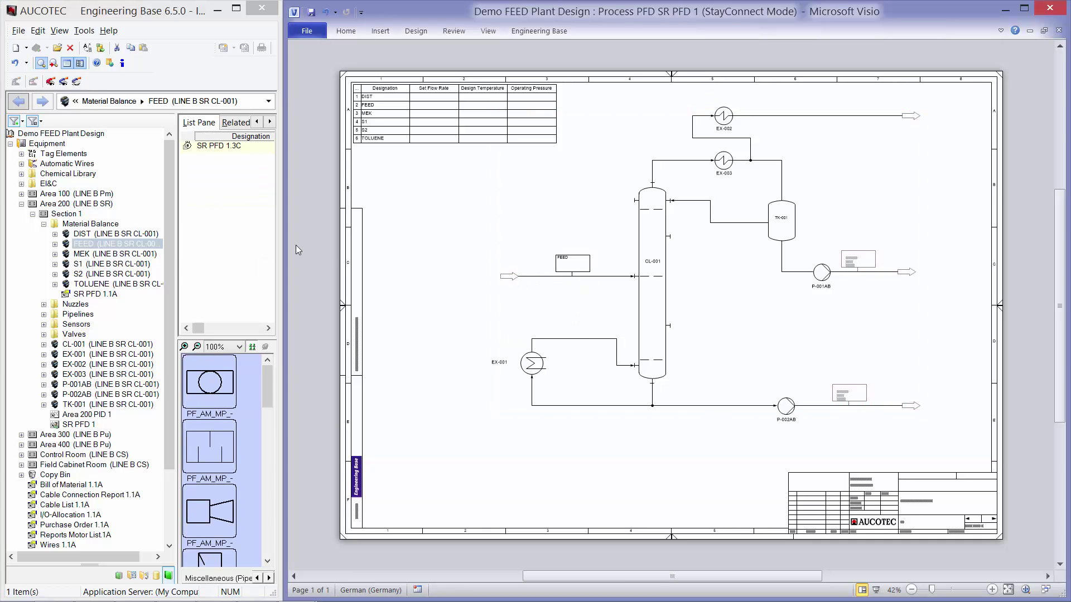
click(131, 244)
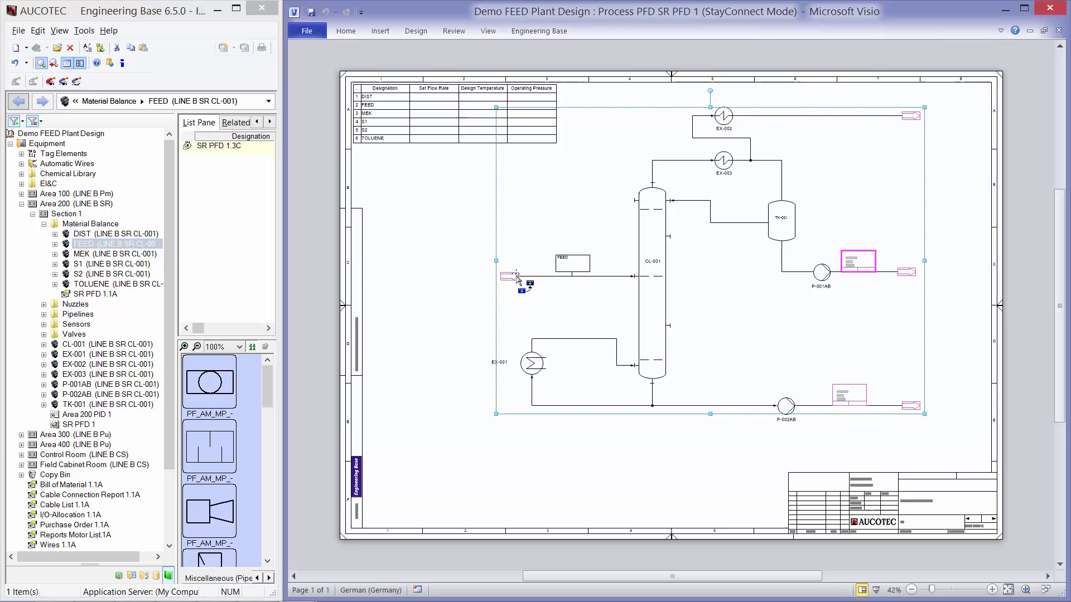
click(161, 249)
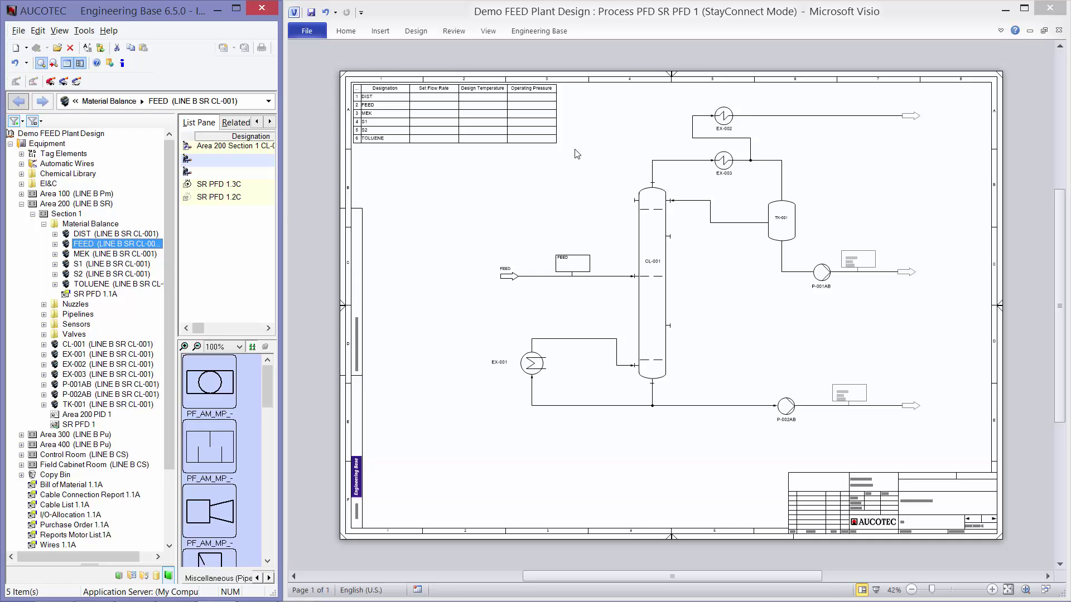
- Enlarge the drawing's stream table and open the Simulation Portal for function CL-001 under LINE B, SR
click(517, 162)
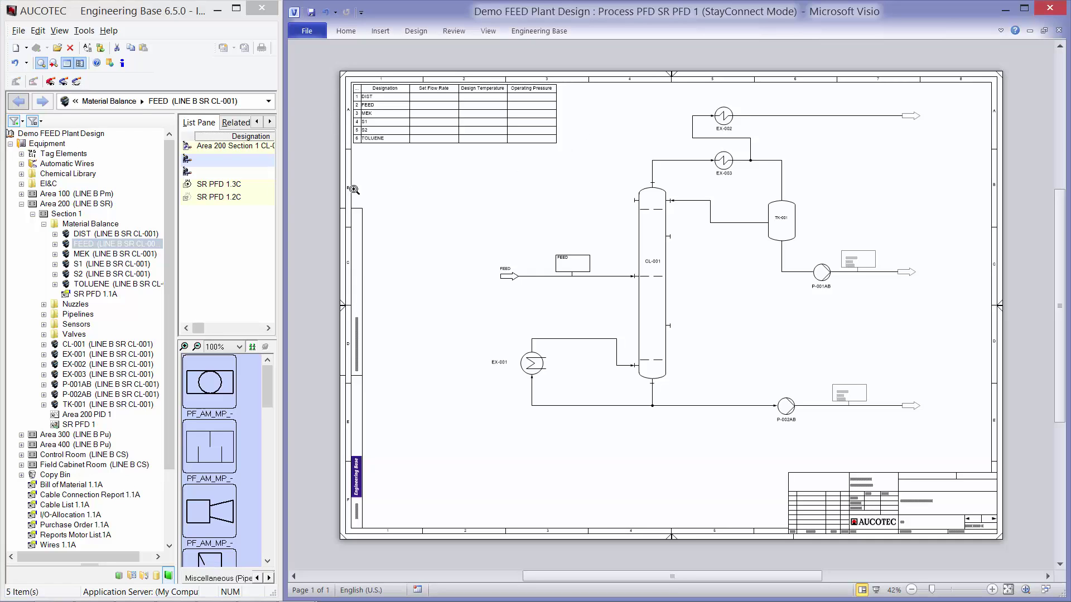
drag(319, 183, 594, 58)
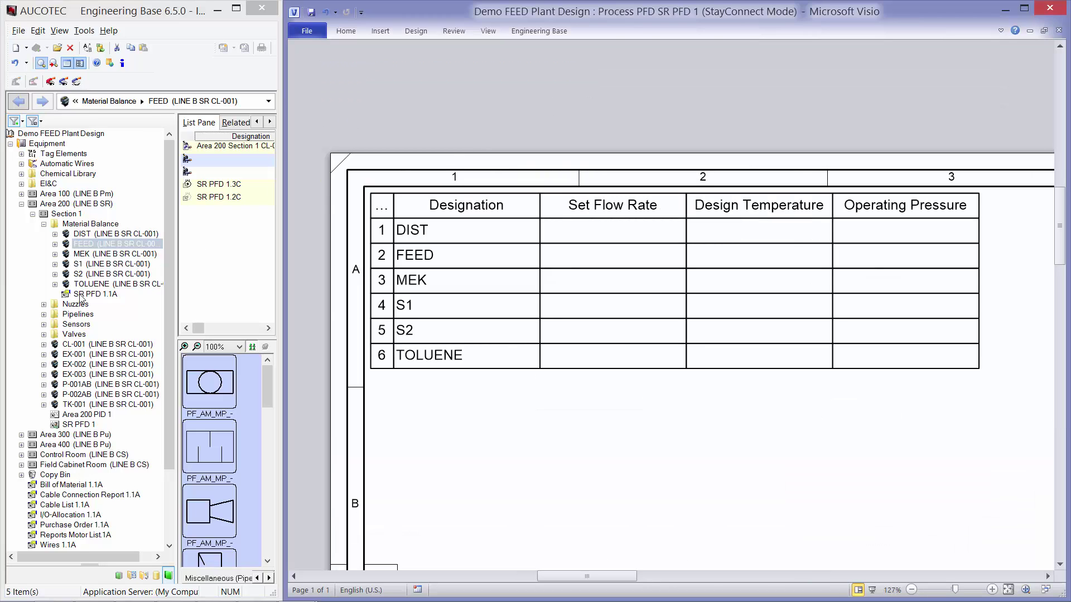
drag(169, 347, 165, 437)
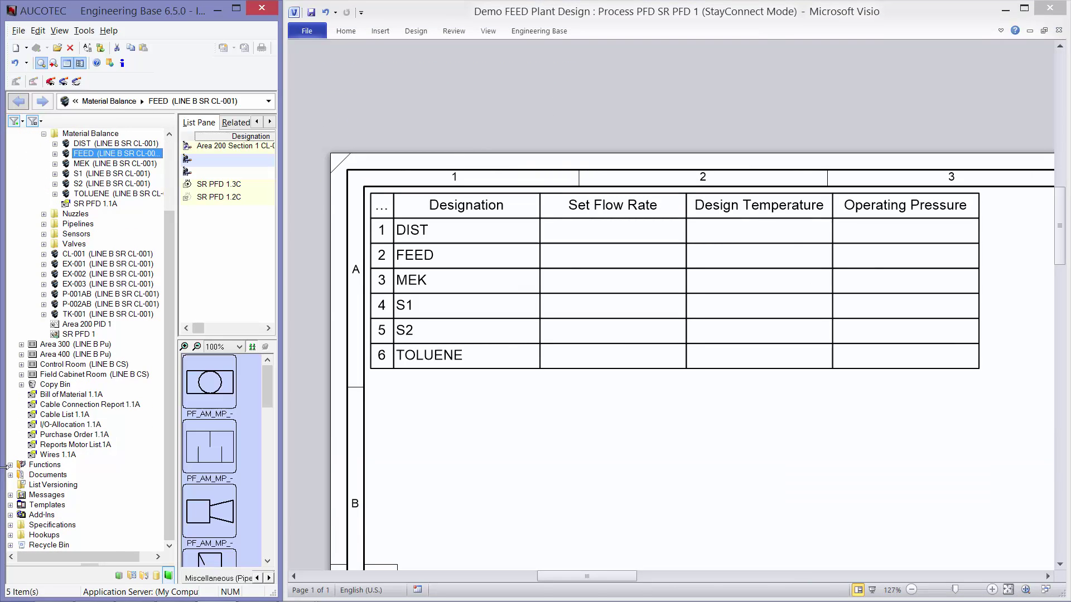
click(10, 464)
click(21, 474)
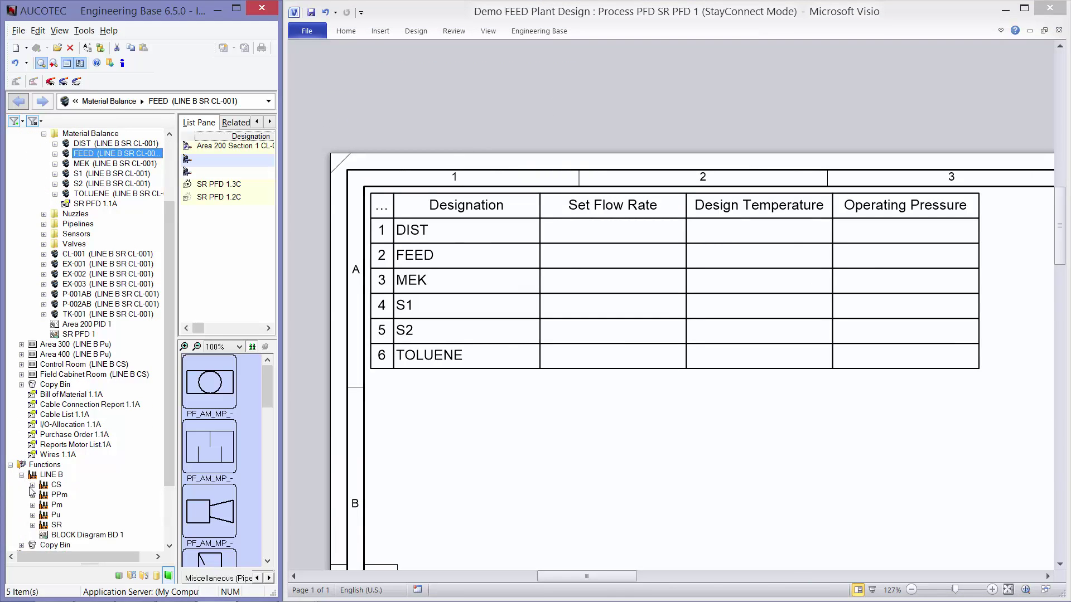
click(32, 525)
right_click(77, 465)
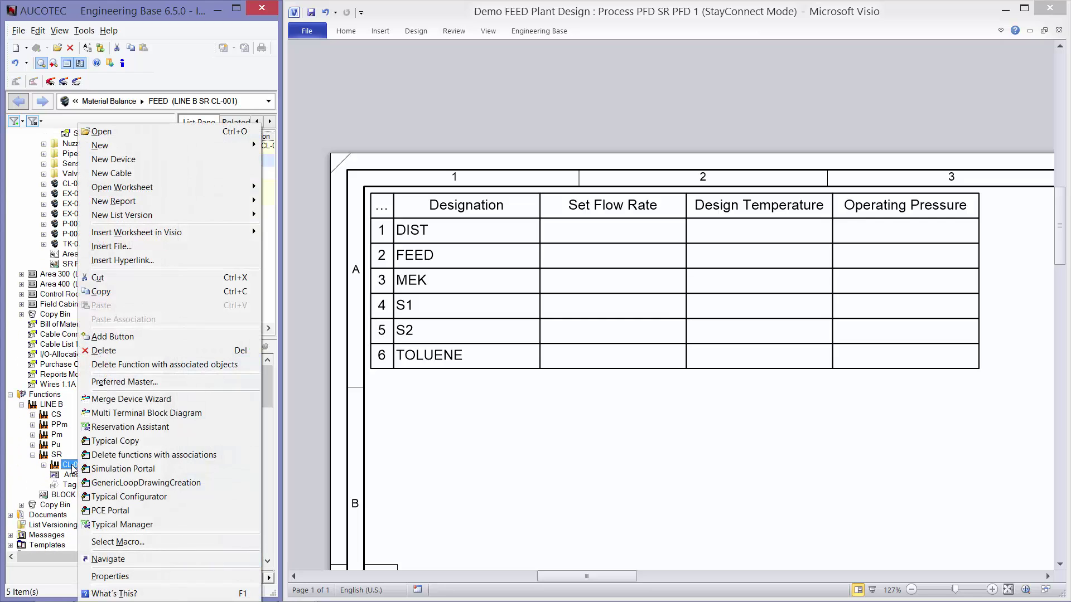
click(129, 471)
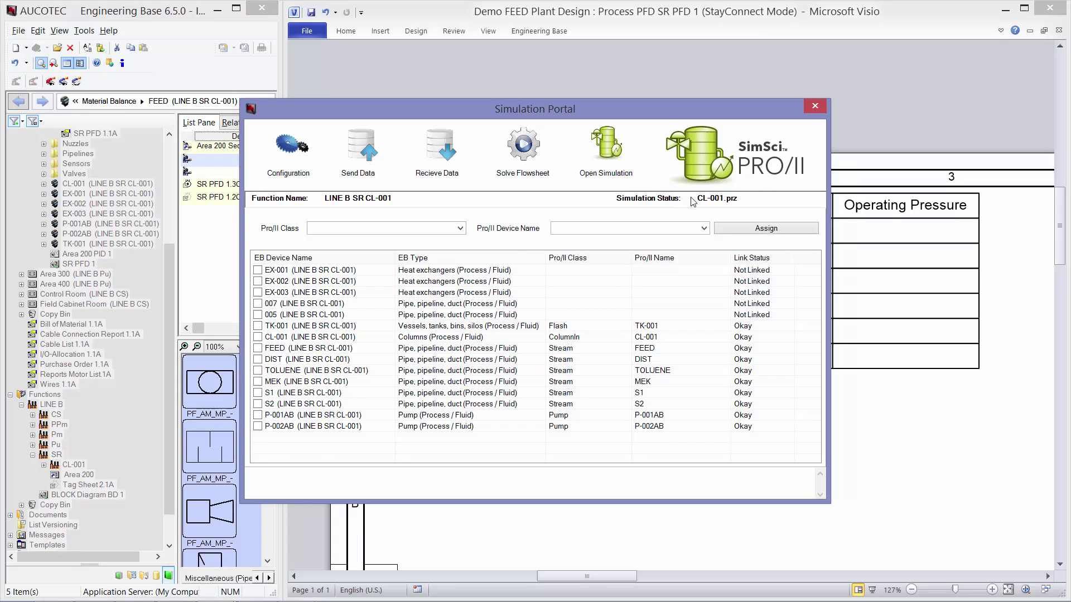
- Import the PRO/II data of streams FEED, DIST, TOLUENE, MEK, S1 and S2, close the Simulation Portal and view the stream table
click(444, 161)
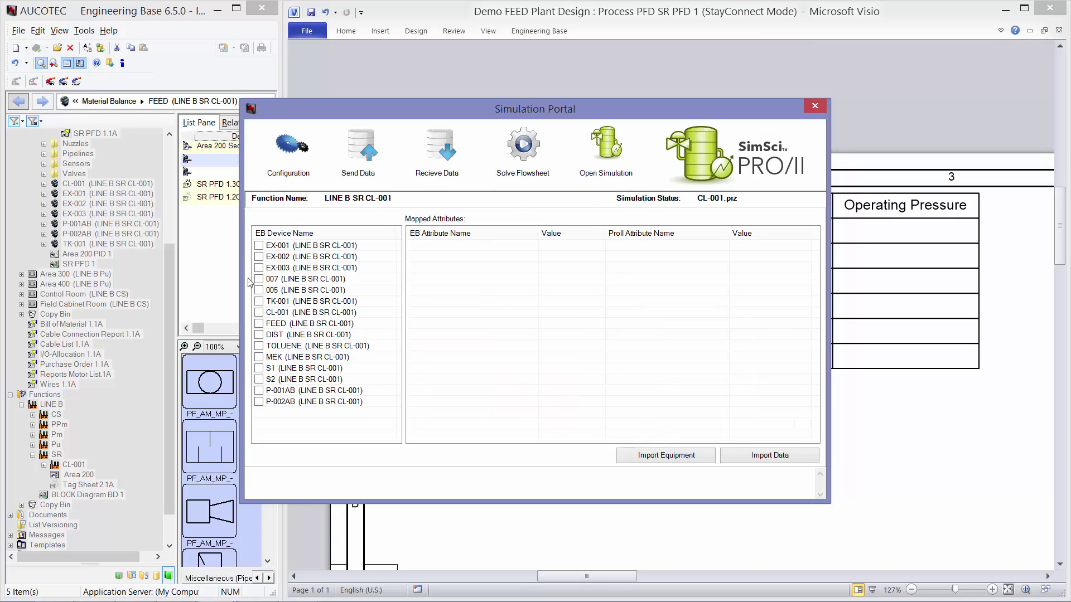
click(258, 347)
click(259, 369)
drag(425, 119, 95, 82)
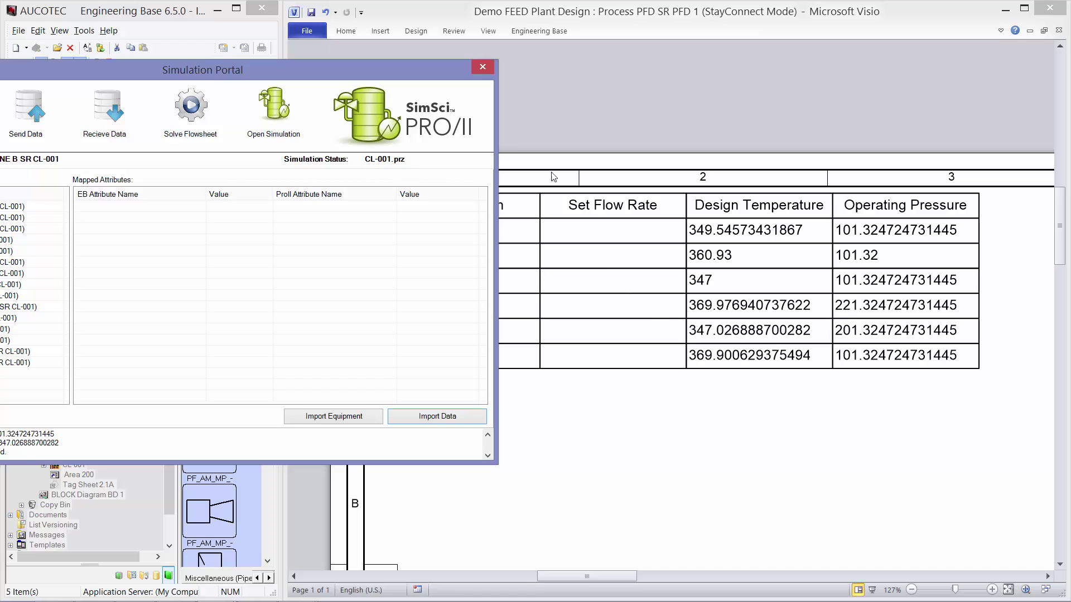
click(484, 68)
scroll(723, 438, down, 4)
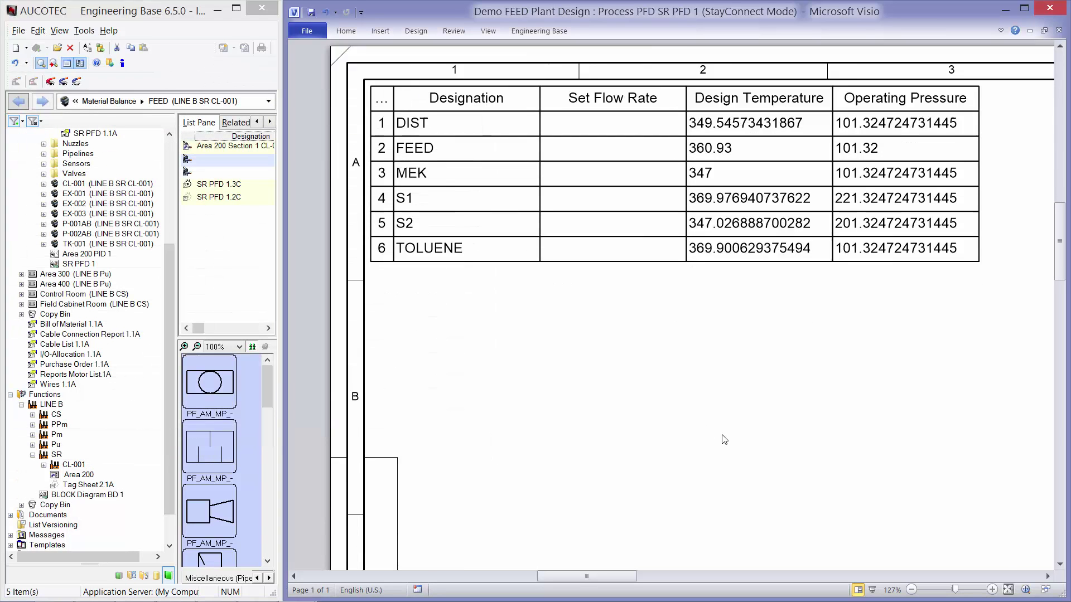
ctrl+scroll(724, 440, down, 3)
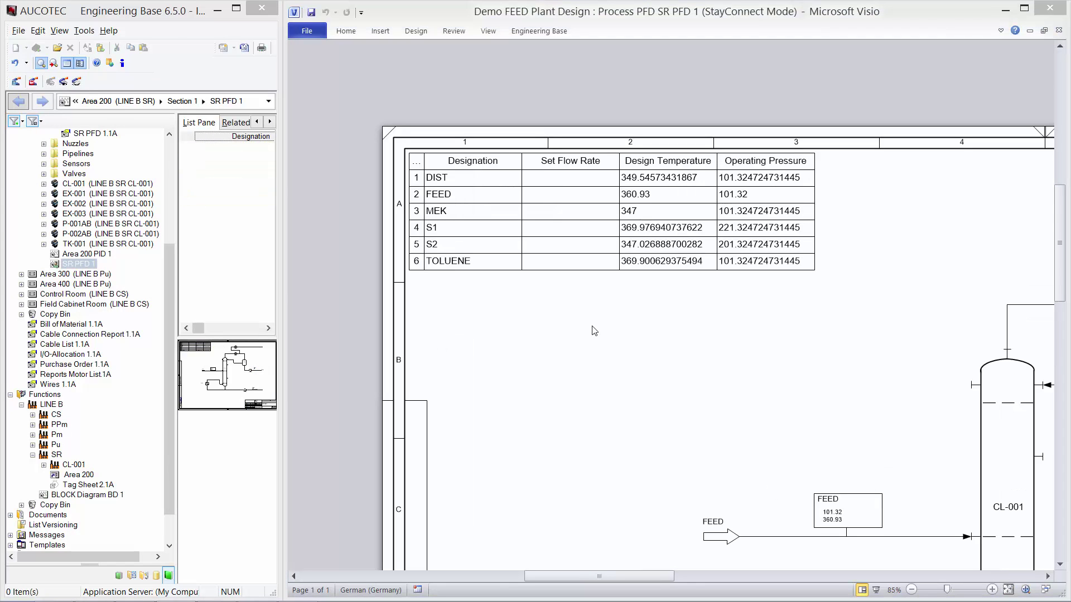
- Mark the Design The Simulation and Design The PFD steps of the LINE B SR CL-001 checklist as Resolved
click(1004, 11)
right_click(520, 219)
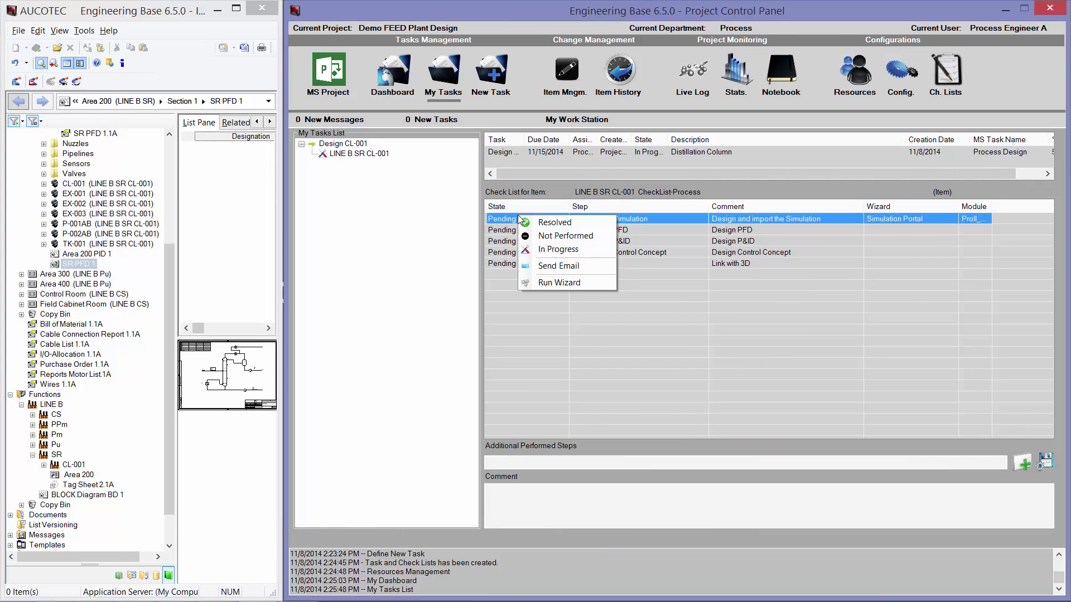
click(552, 223)
right_click(533, 228)
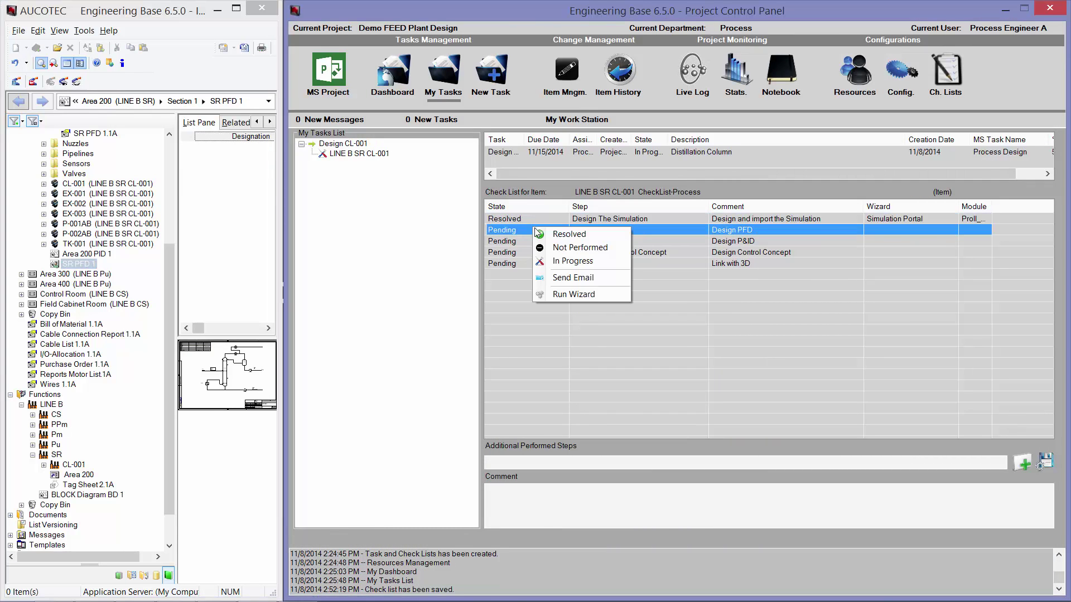
click(539, 234)
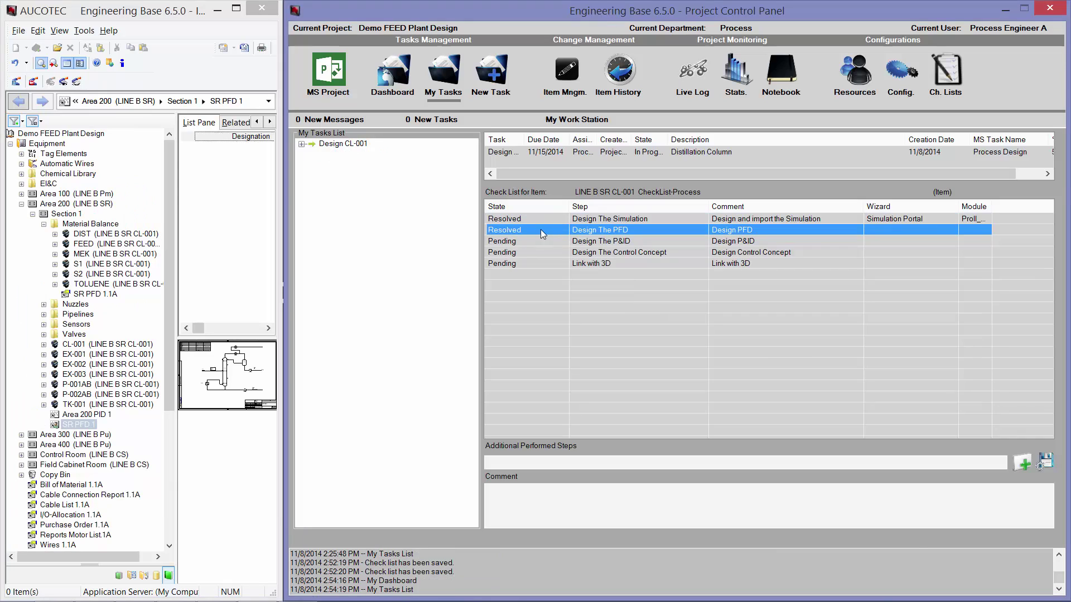
- View the Design CL-001 task's statistics on the dashboard and update the completion percentages of the MS Project tasks
click(389, 75)
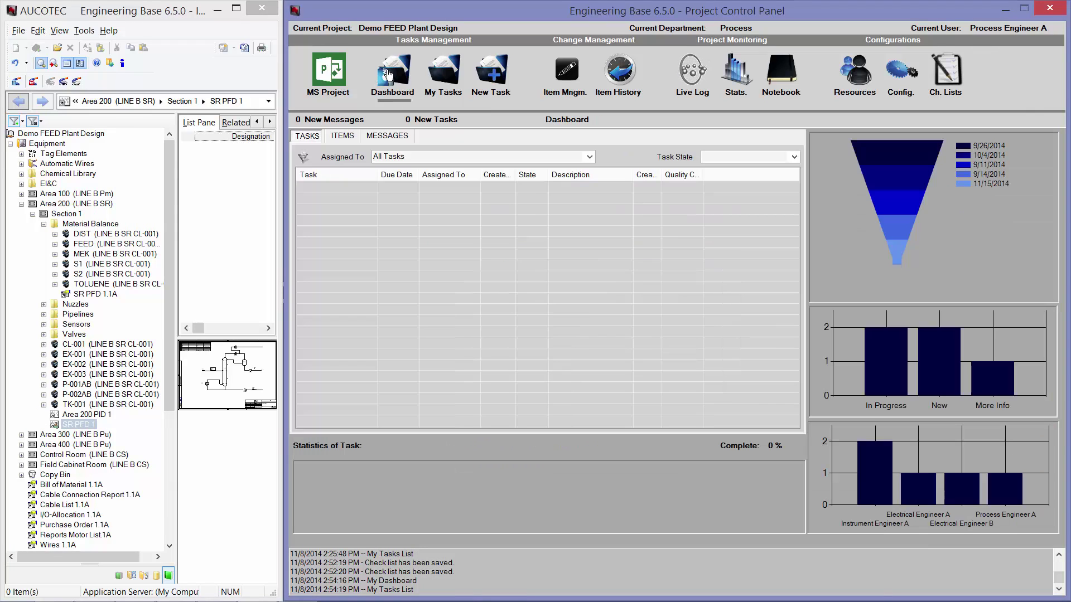
right_click(422, 231)
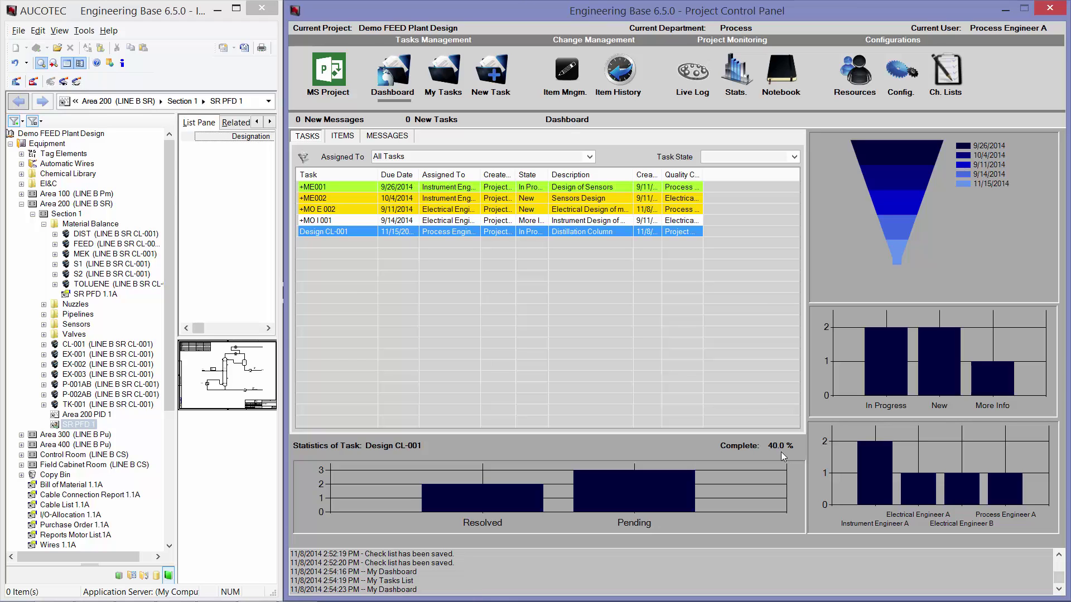
click(335, 79)
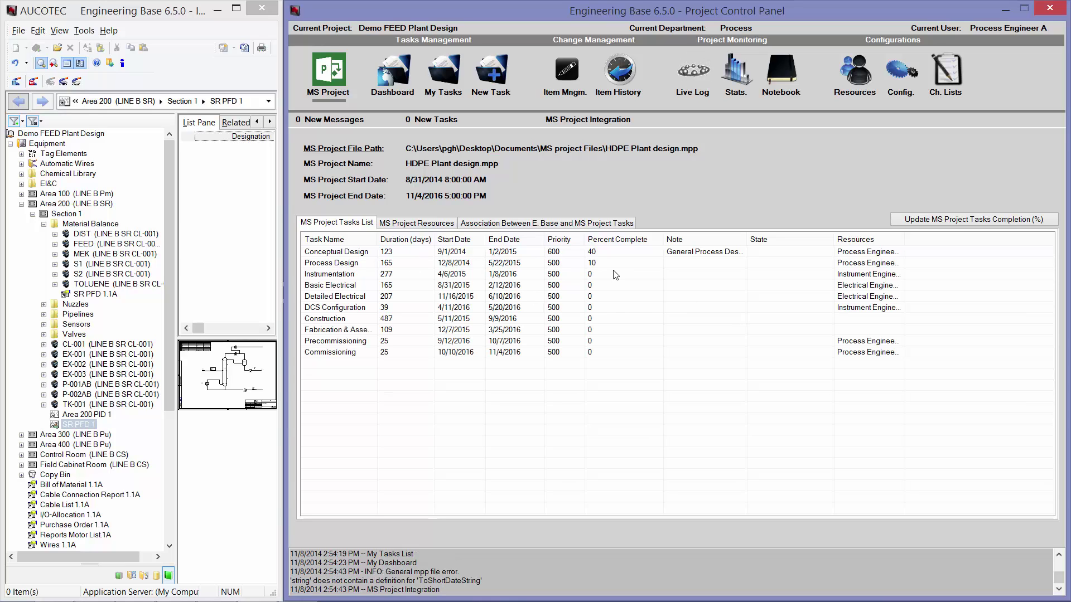
click(956, 223)
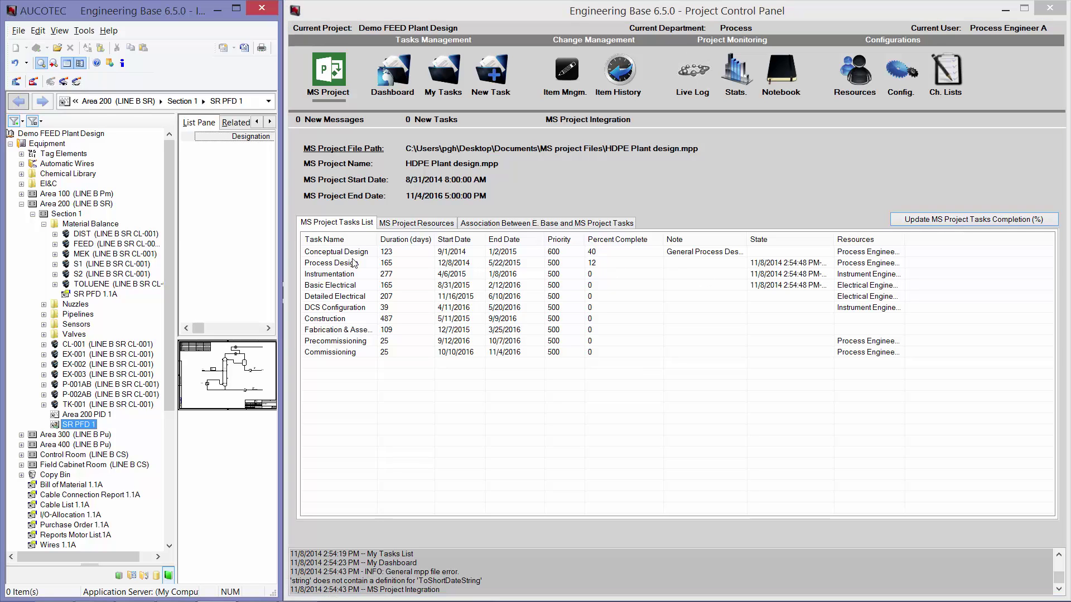
- Switch to Microsoft Project by opening the HDPE Plant design.mpp file from the desktop
click(217, 10)
double_click(23, 226)
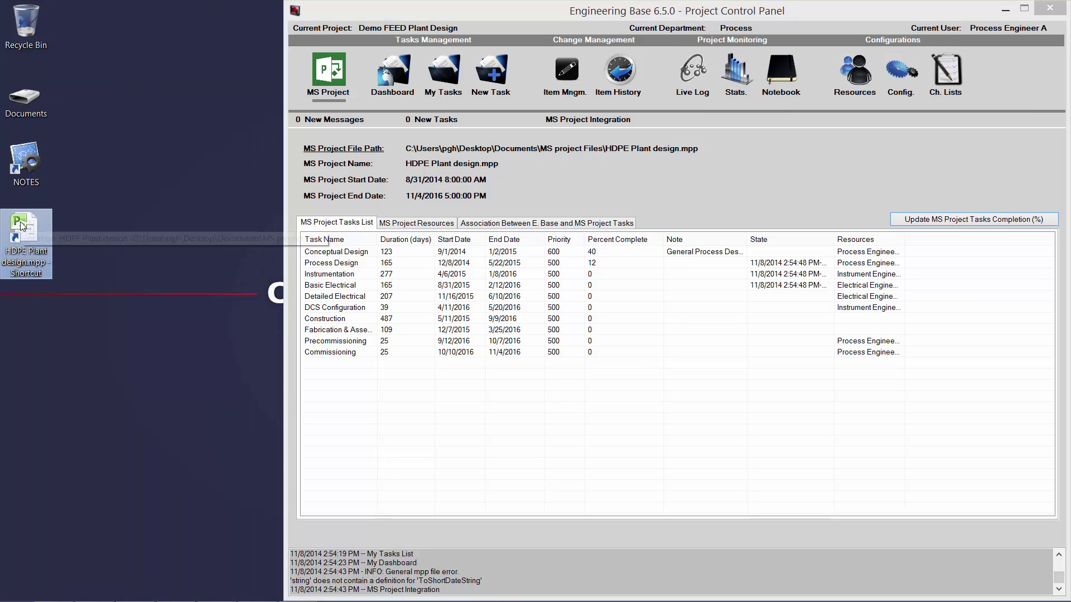
click(709, 54)
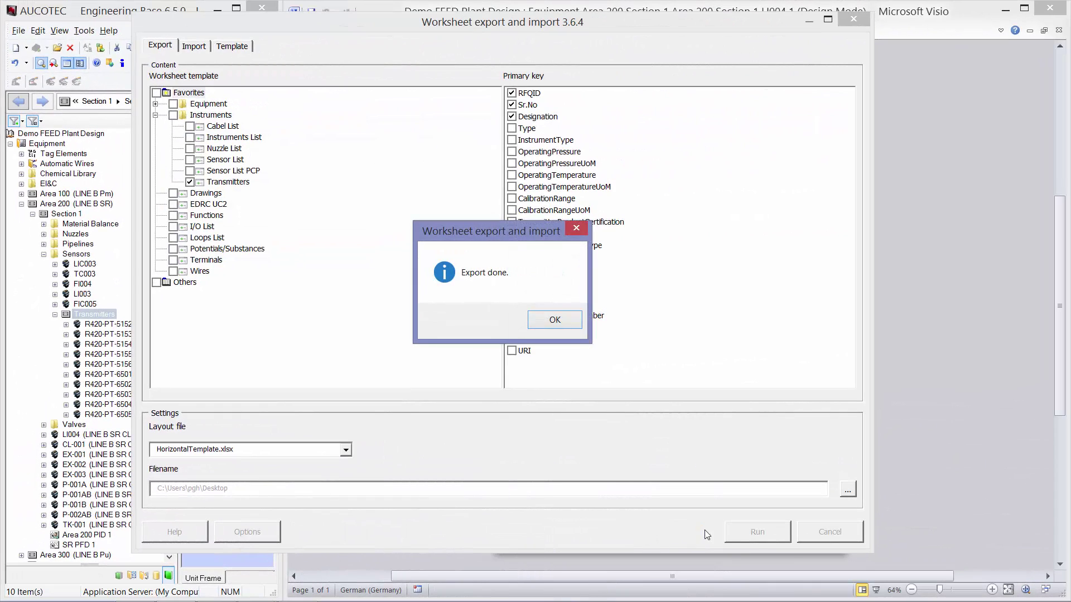
- Acknowledge the finished export of the Transmitters worksheet
click(562, 322)
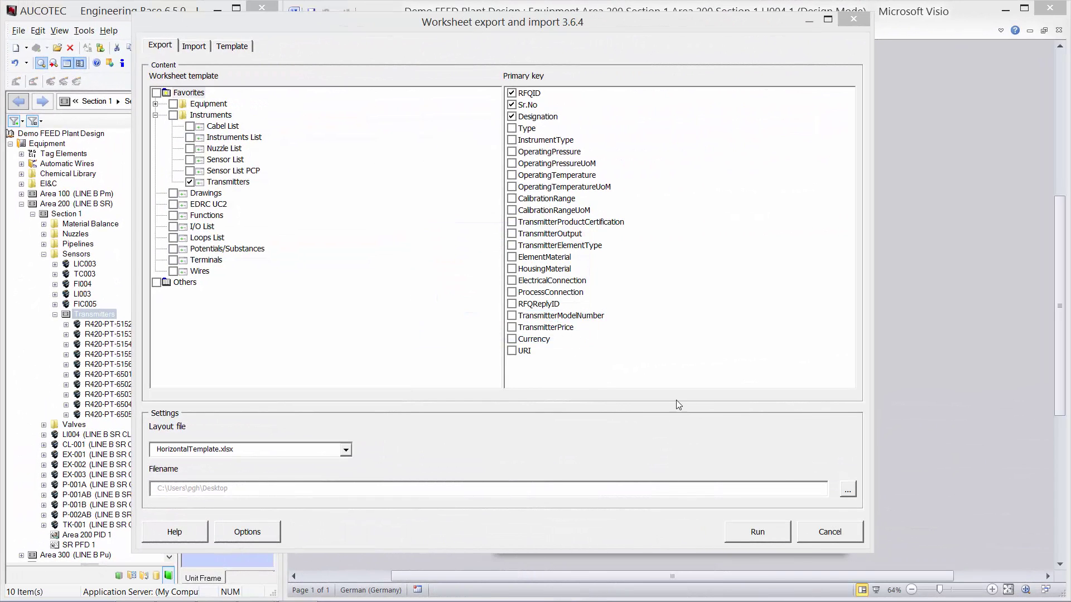
- Close the worksheet export dialog and load transmitters R420-PT-5152 through R420-PT-6505 into Item Management of the Project Control Panel
click(845, 536)
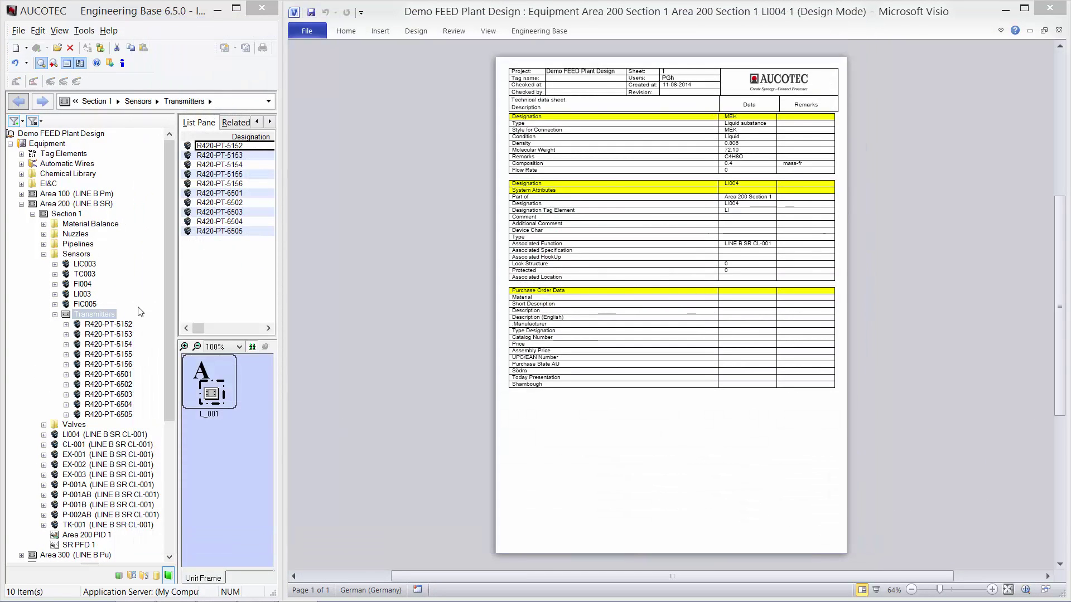
mouse_move(260, 589)
click(215, 589)
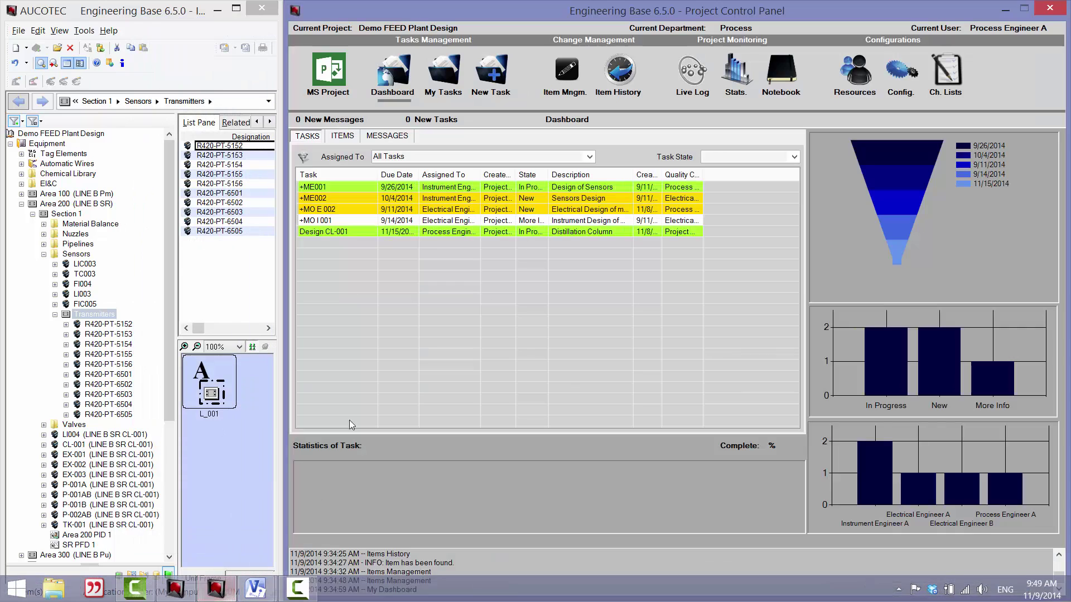
click(105, 325)
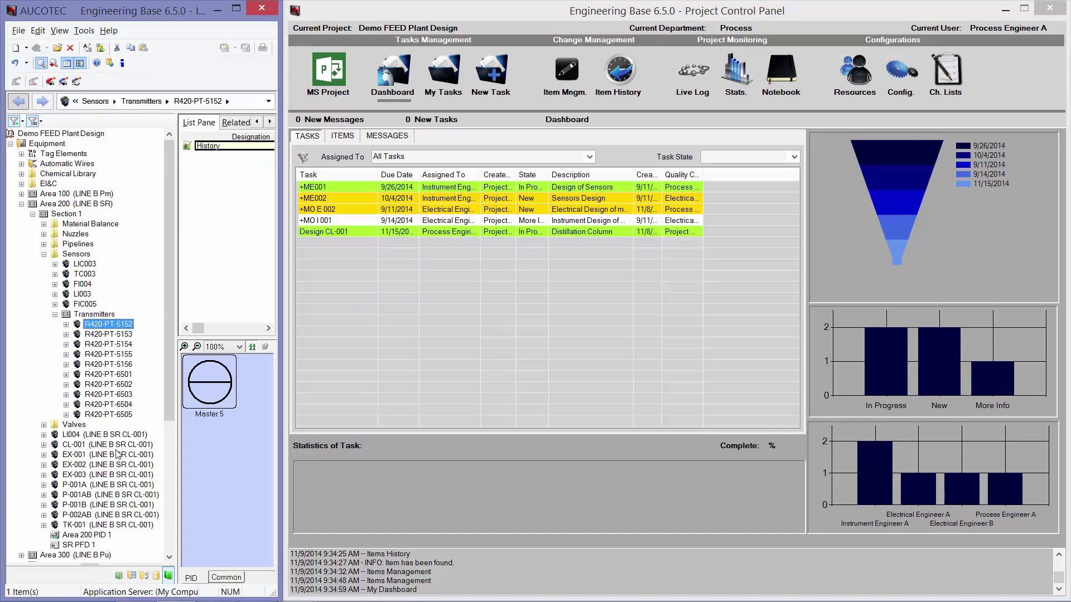
shift+click(109, 415)
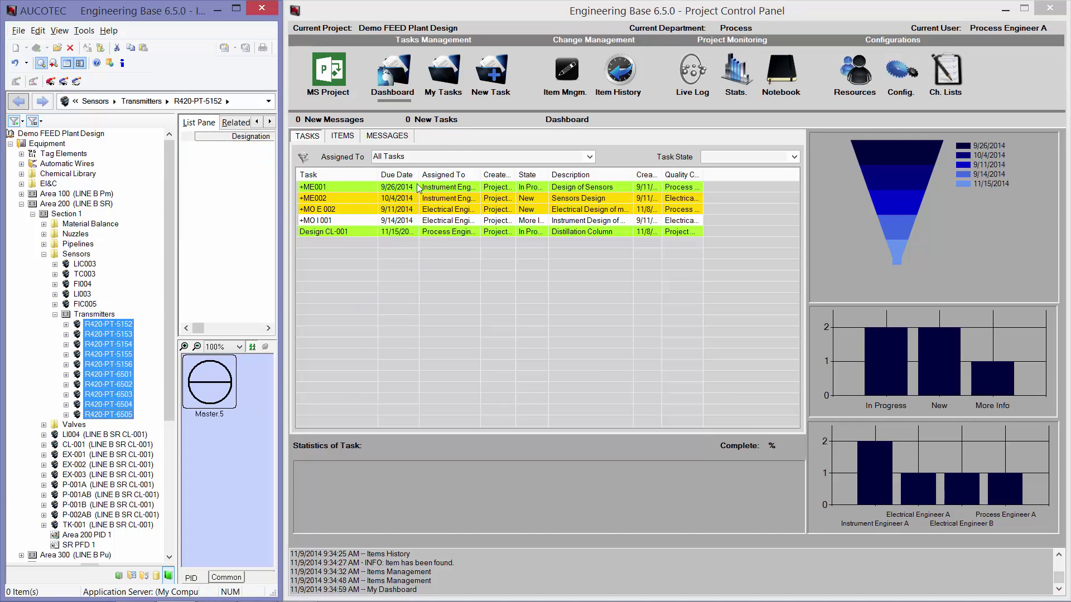
click(569, 84)
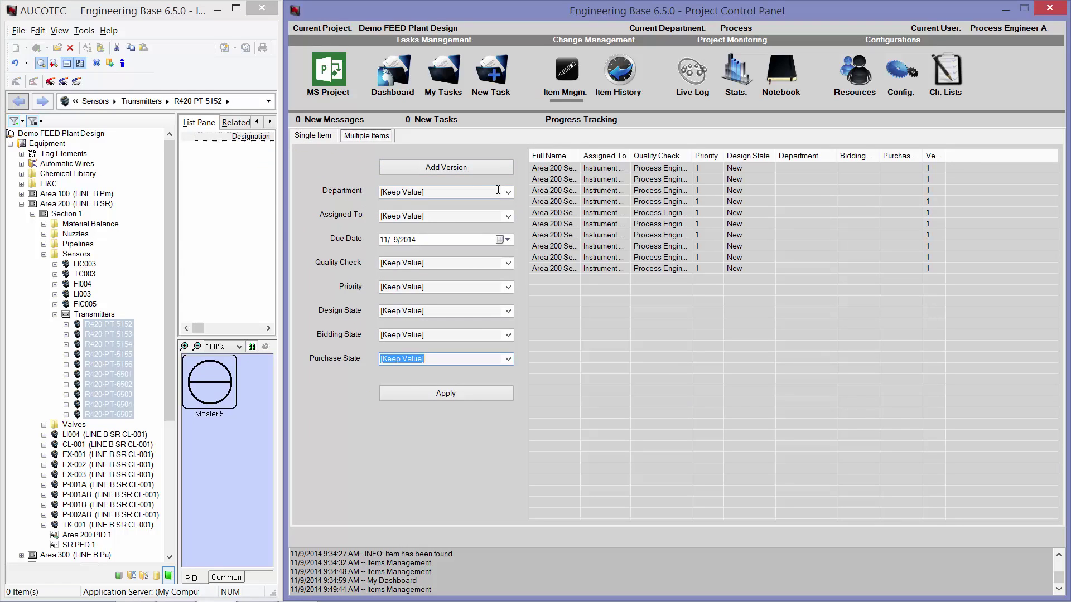
- Add a version to the selected transmitters and apply Design State New and Bidding State Exported to all of them
click(508, 310)
click(507, 321)
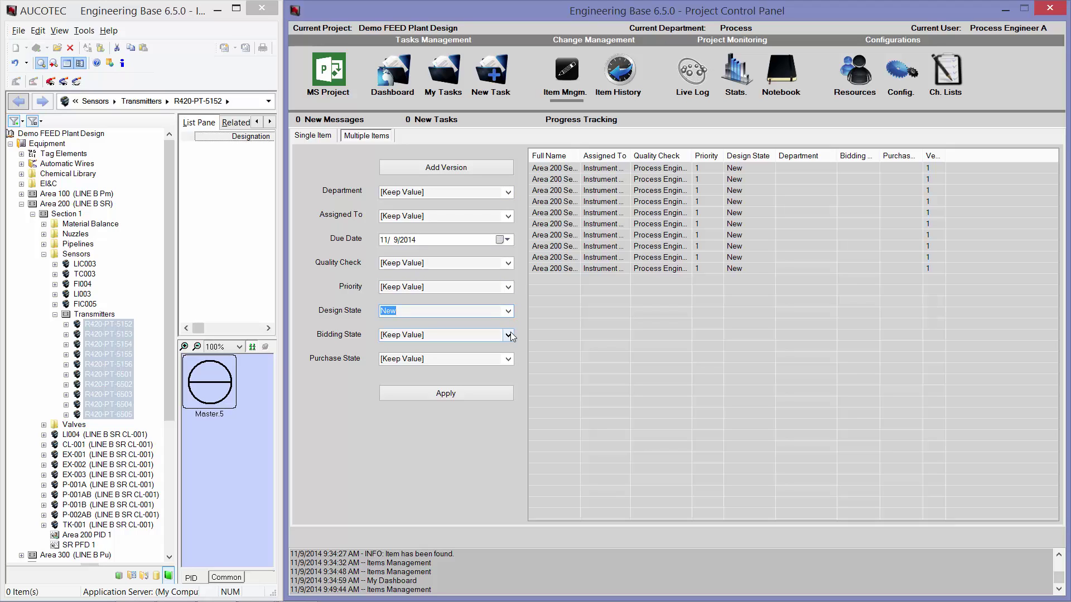
click(510, 334)
click(507, 348)
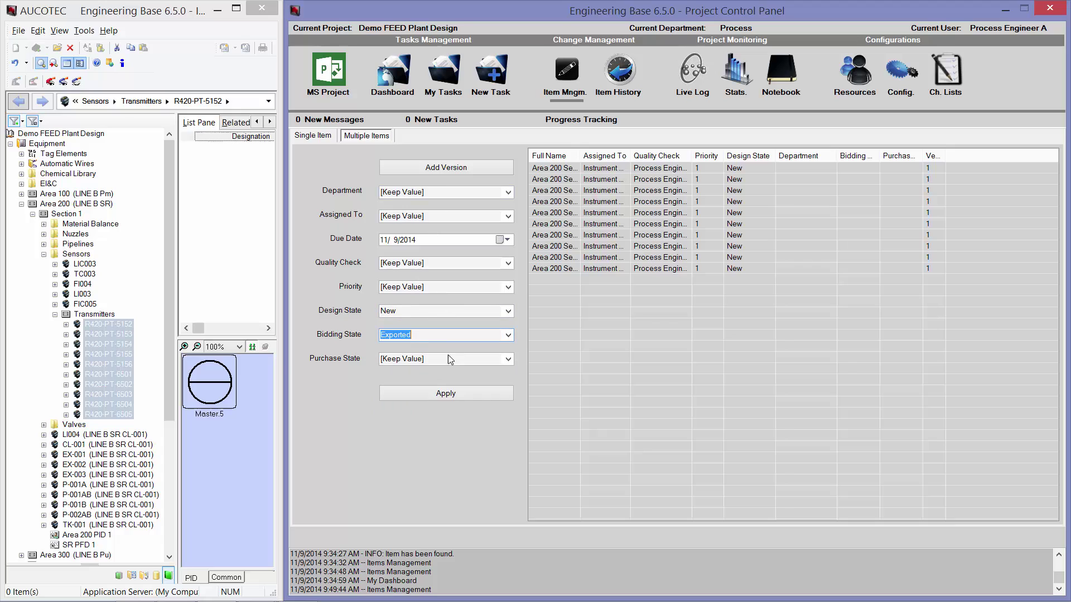
click(460, 169)
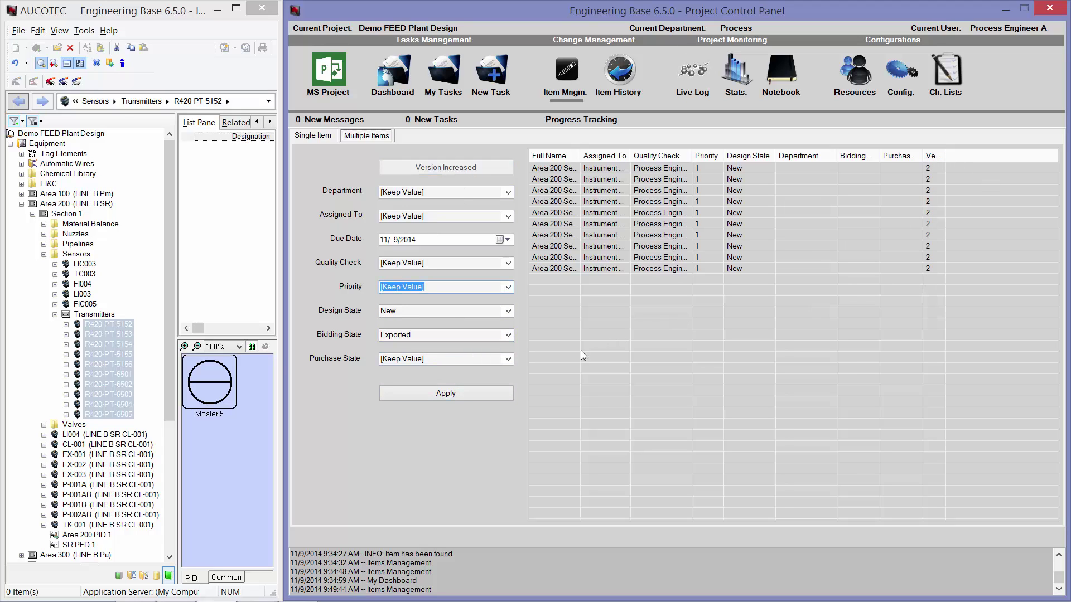
click(441, 392)
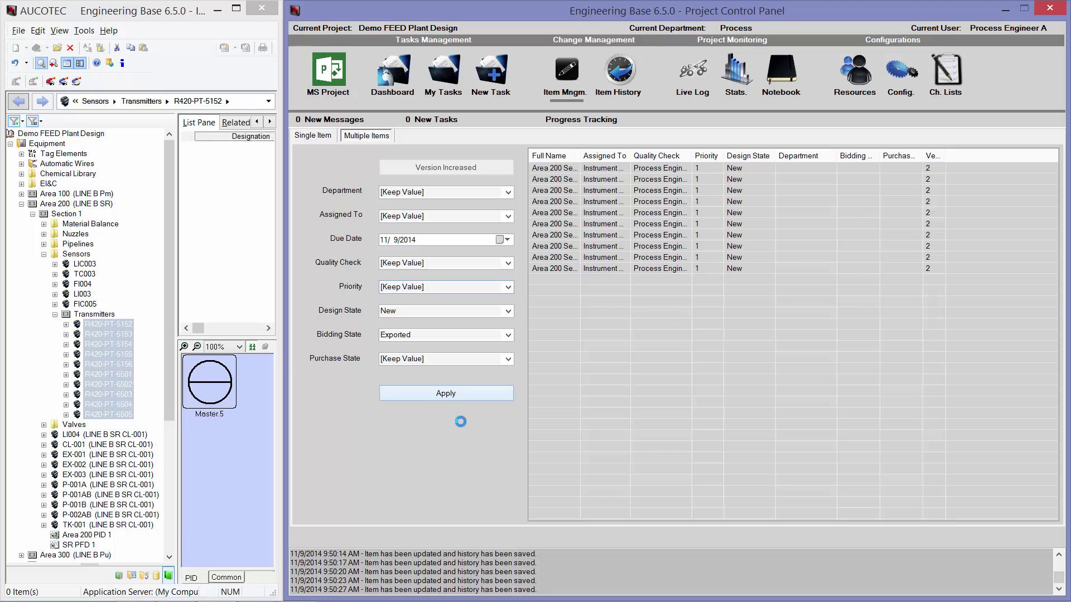
- Create a new list version of the Transmitters folder using the Transmitters instrument list
click(89, 314)
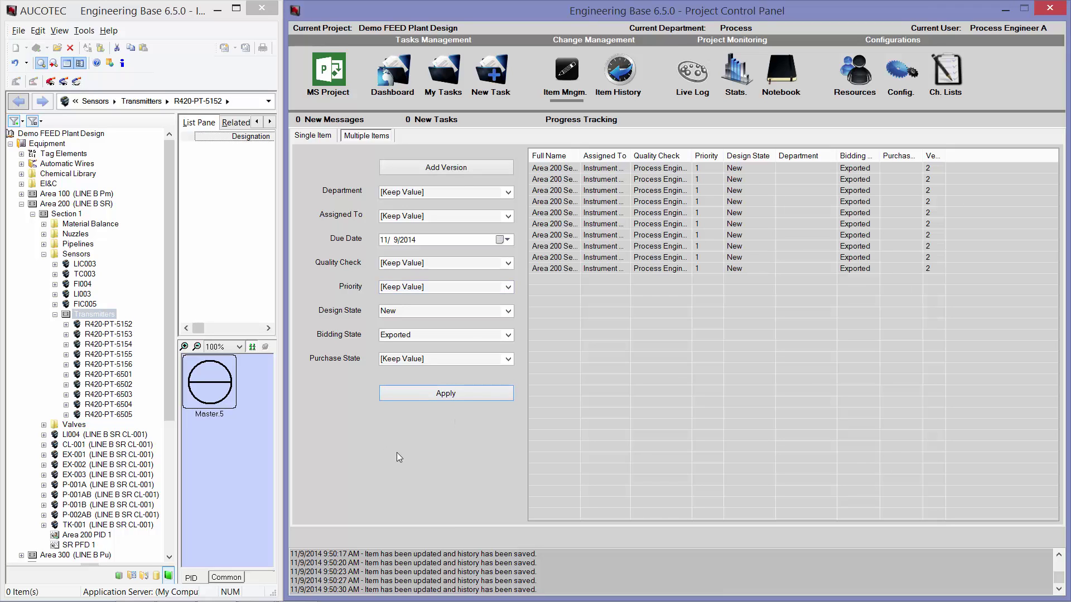
right_click(87, 314)
mouse_move(157, 288)
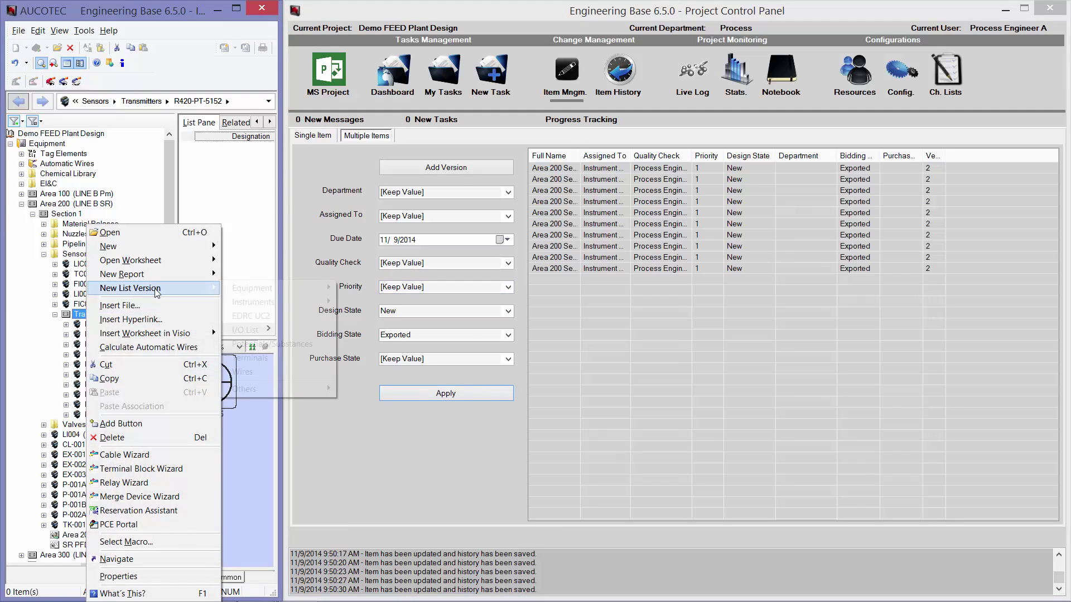
mouse_move(280, 293)
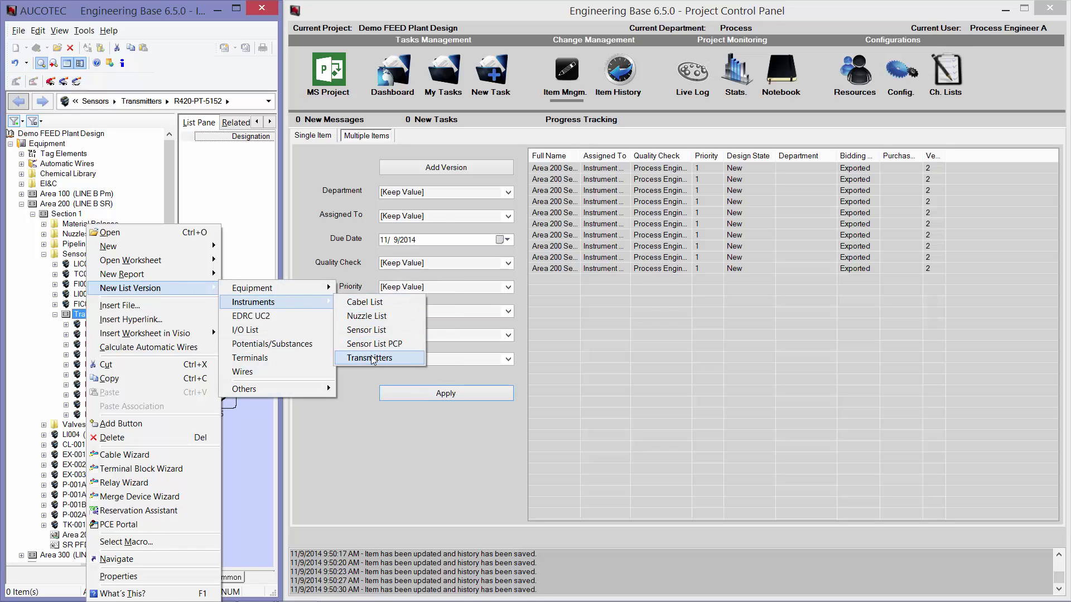
click(370, 357)
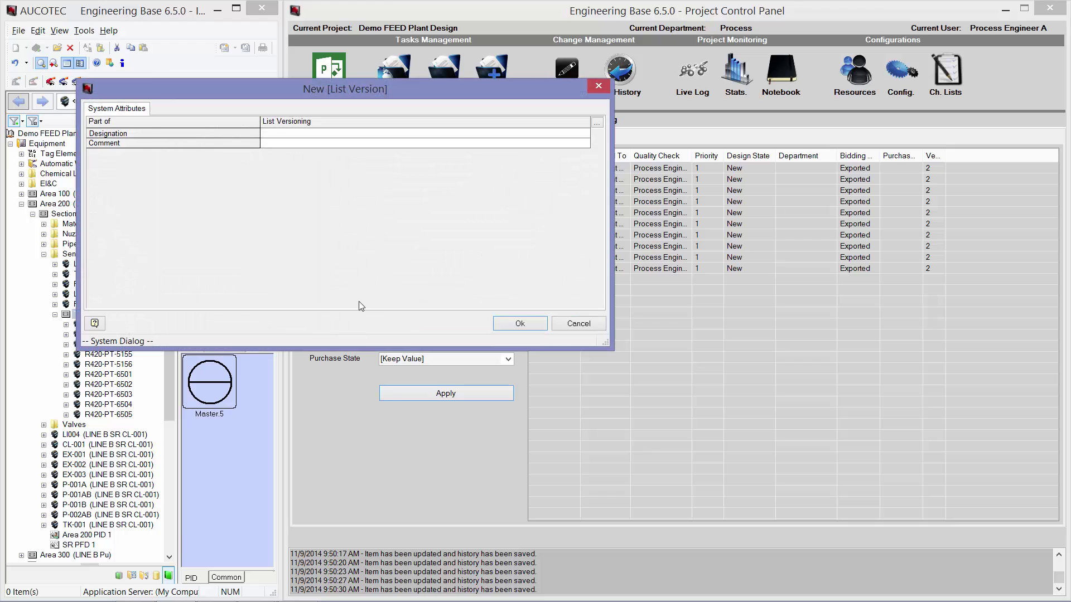
key(Return)
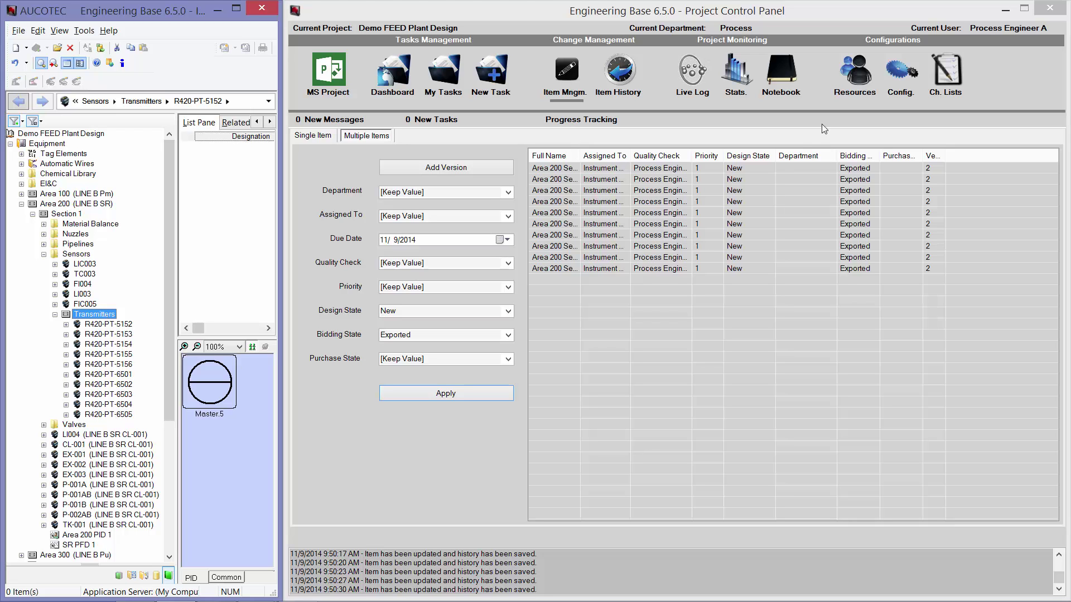
- Switch to Transmitters.xls in Excel and enter a TransmitterPrice of 500 and Currency $ for the first transmitter
click(1005, 10)
click(1005, 11)
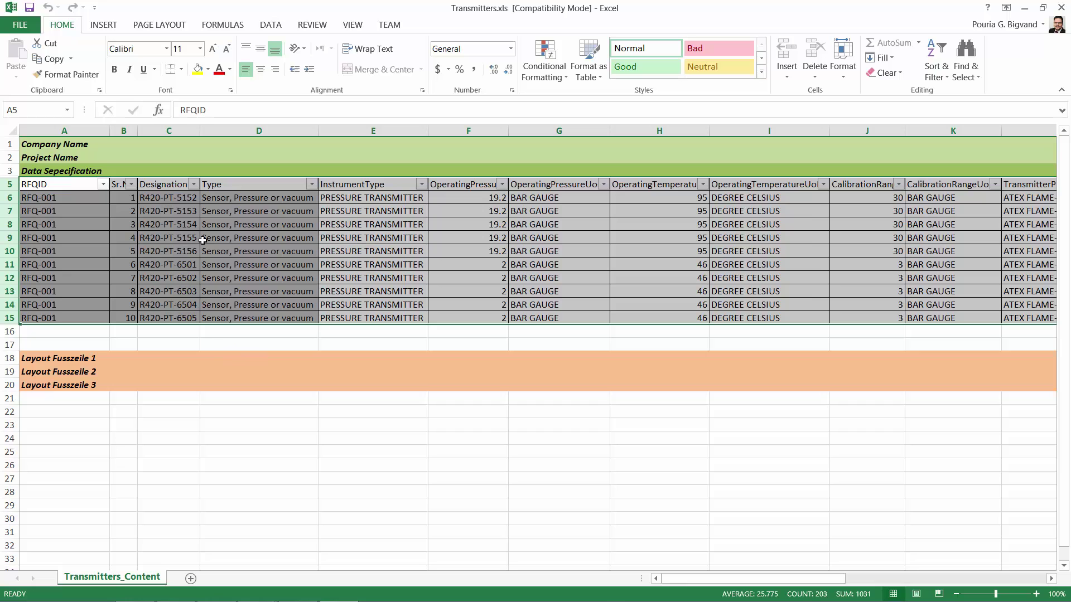
scroll(850, 198, right, 4)
click(850, 198)
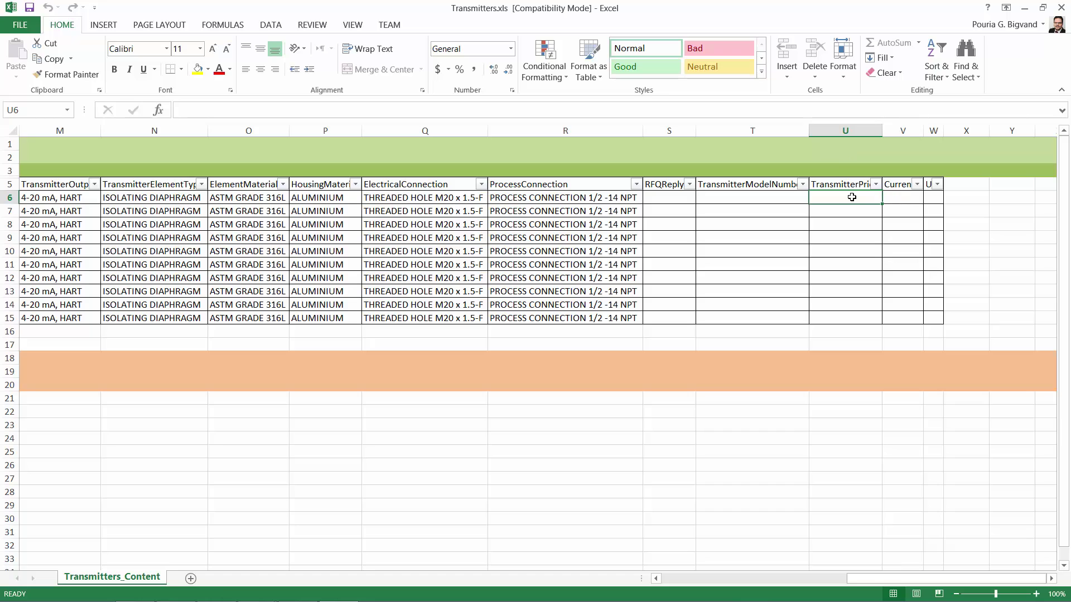
text(500)
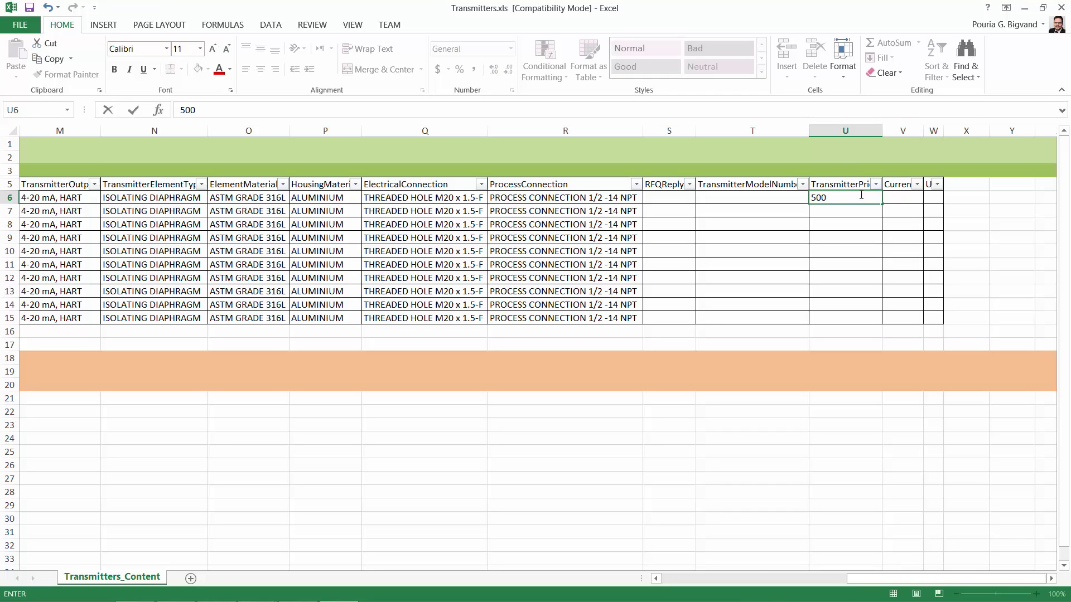
click(902, 196)
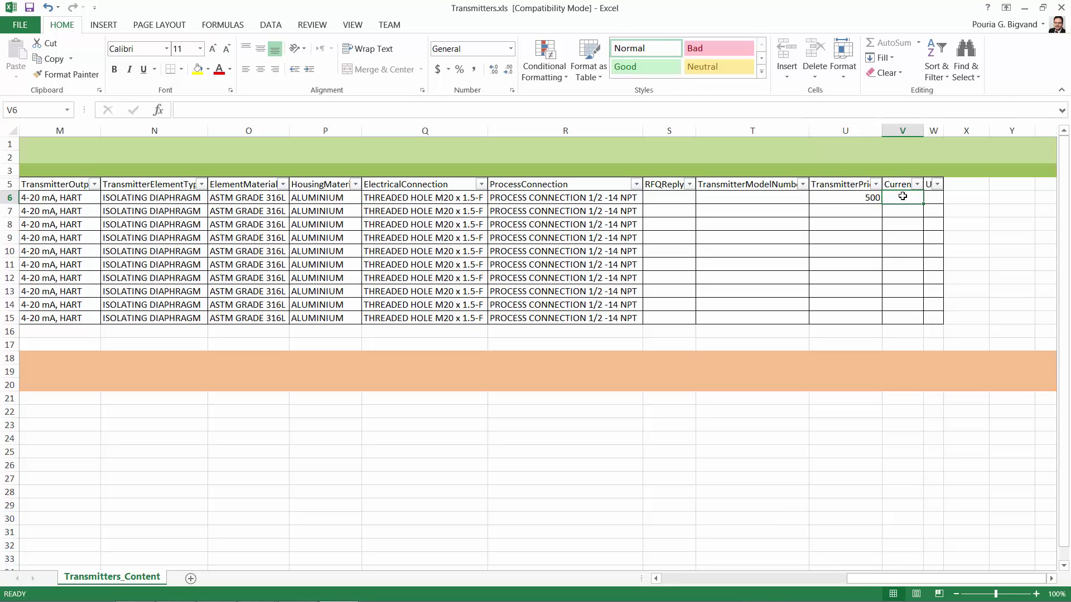
text($)
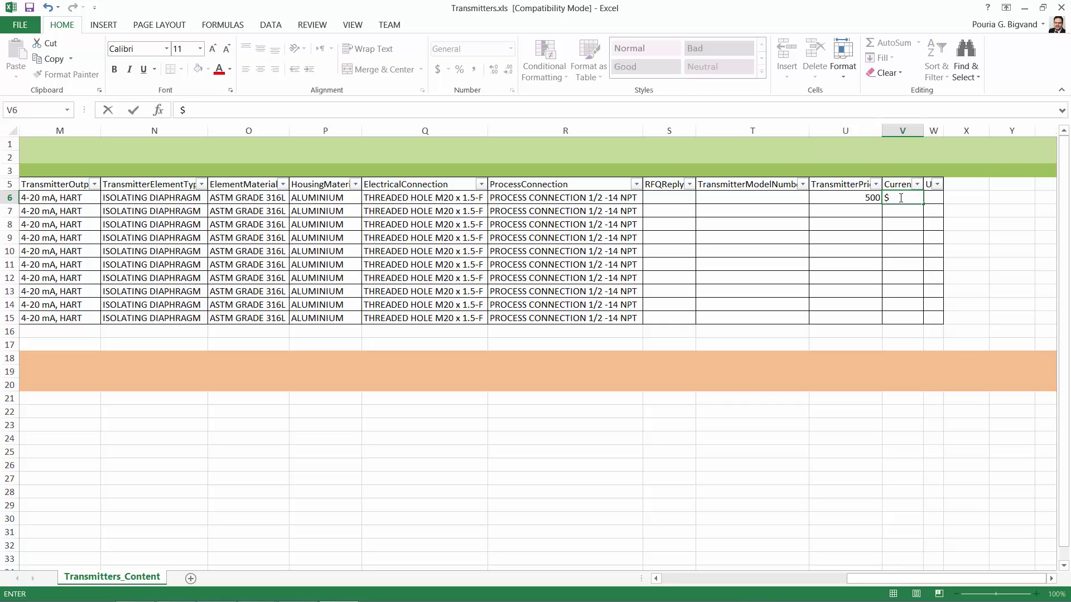
- Fill the price and currency of the first transmitter down to all ten rows and save the workbook
click(864, 199)
drag(880, 204, 872, 325)
click(922, 204)
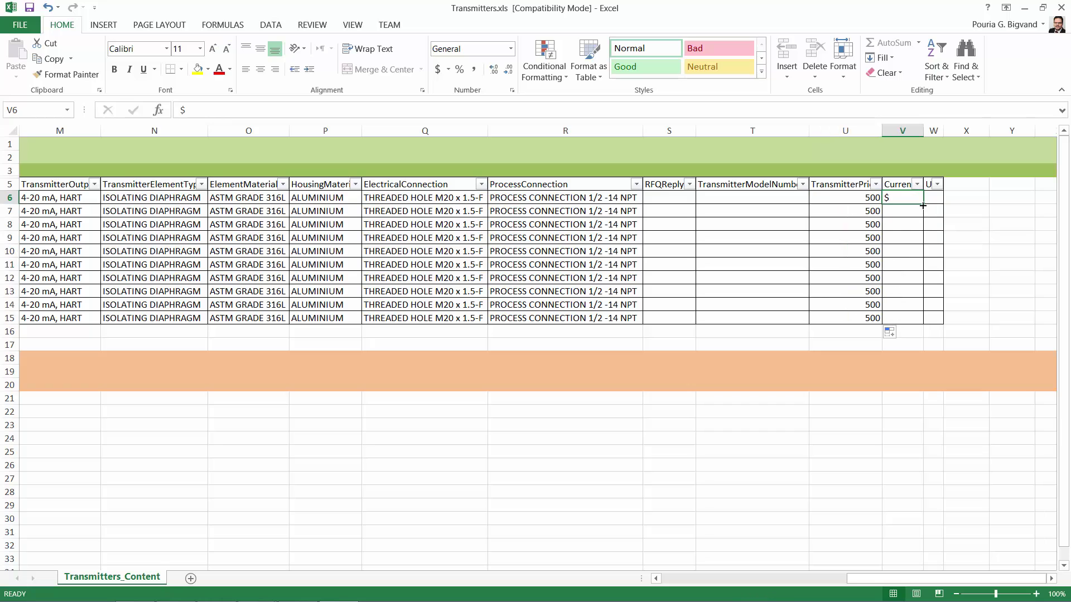
drag(923, 205, 927, 323)
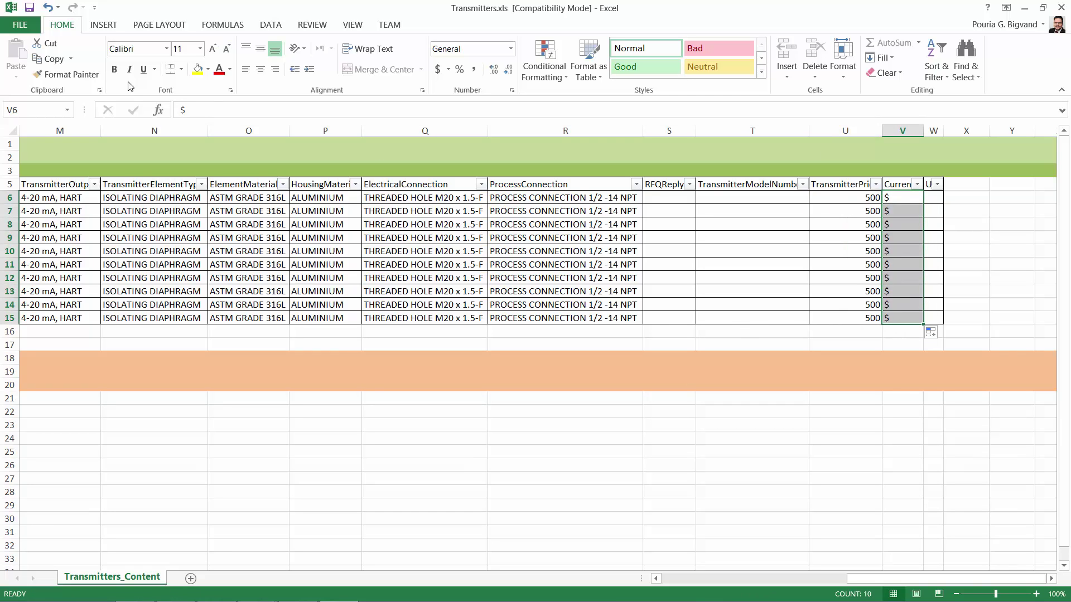
click(29, 7)
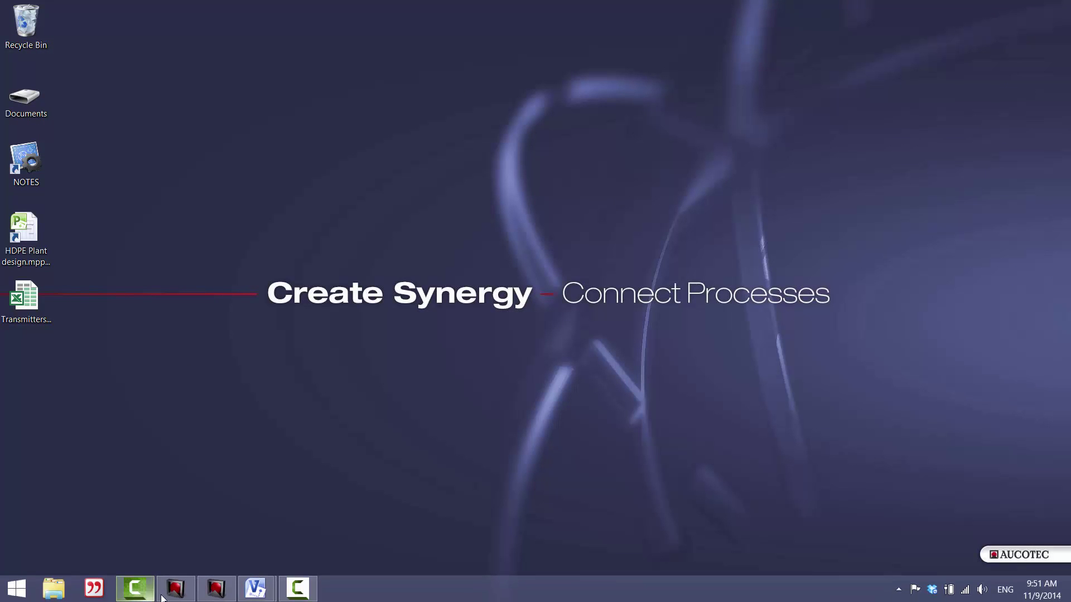
- Switch back to Engineering Base and run the Smart Excel macro on the Transmitters folder
click(176, 589)
click(216, 590)
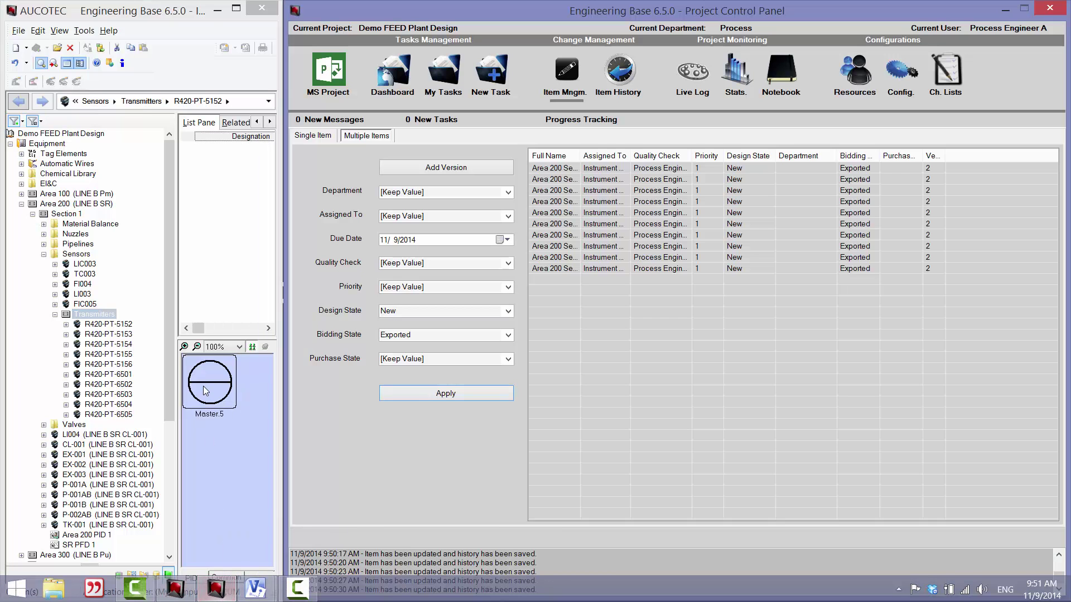
right_click(83, 314)
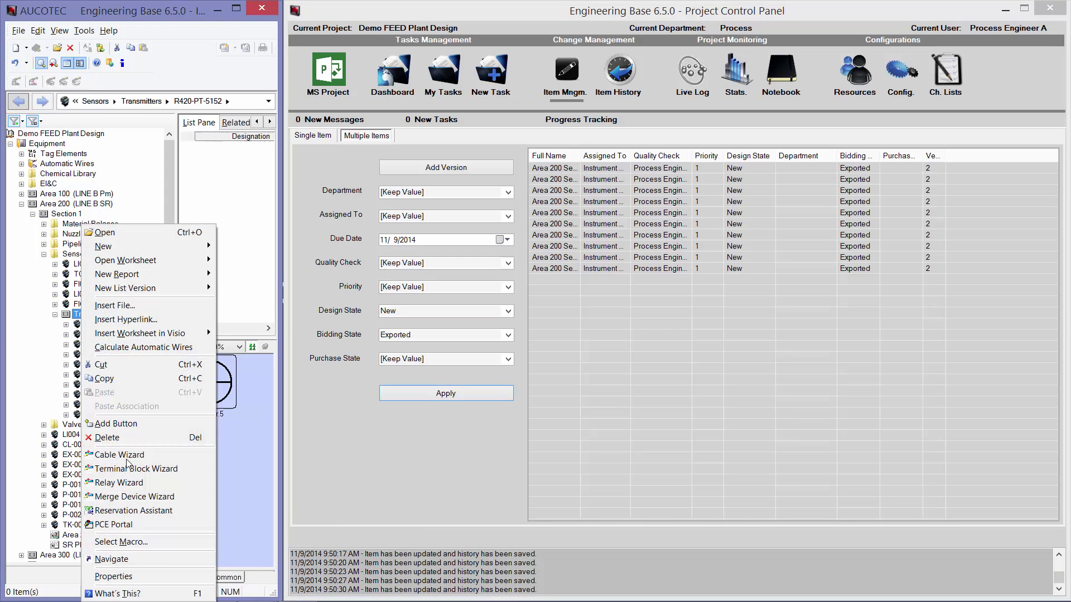
click(121, 541)
text(sm)
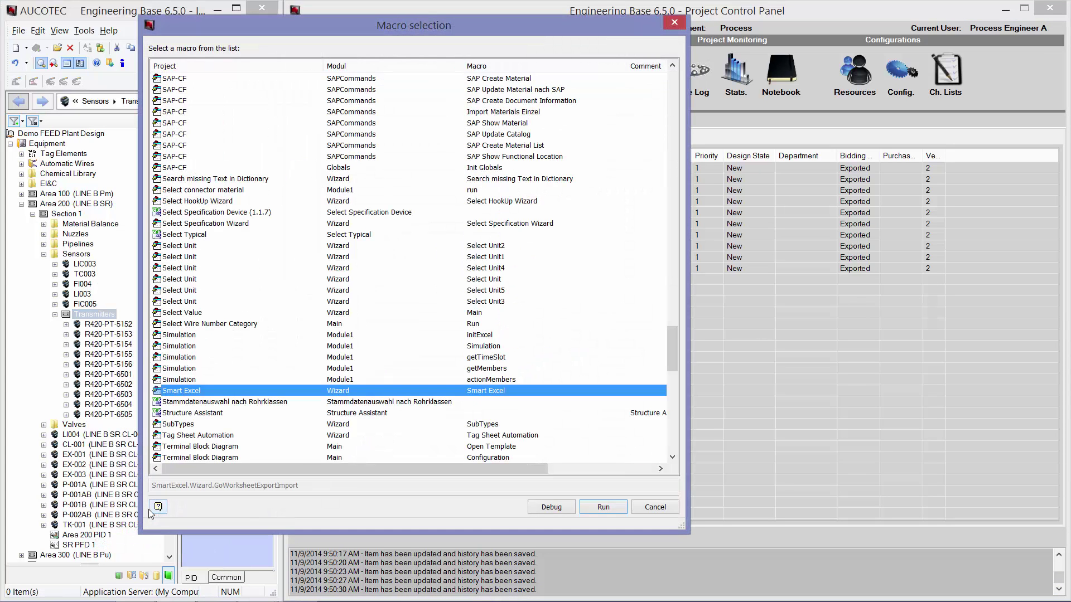
double_click(205, 393)
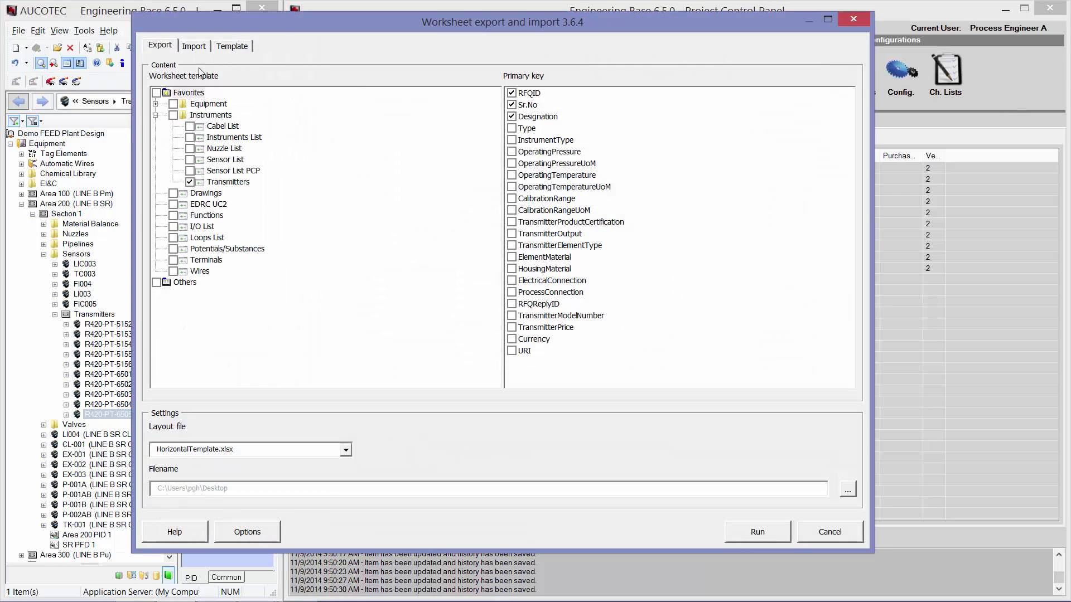
- Load Transmitters.xls from the desktop as the Excel file to import
click(195, 46)
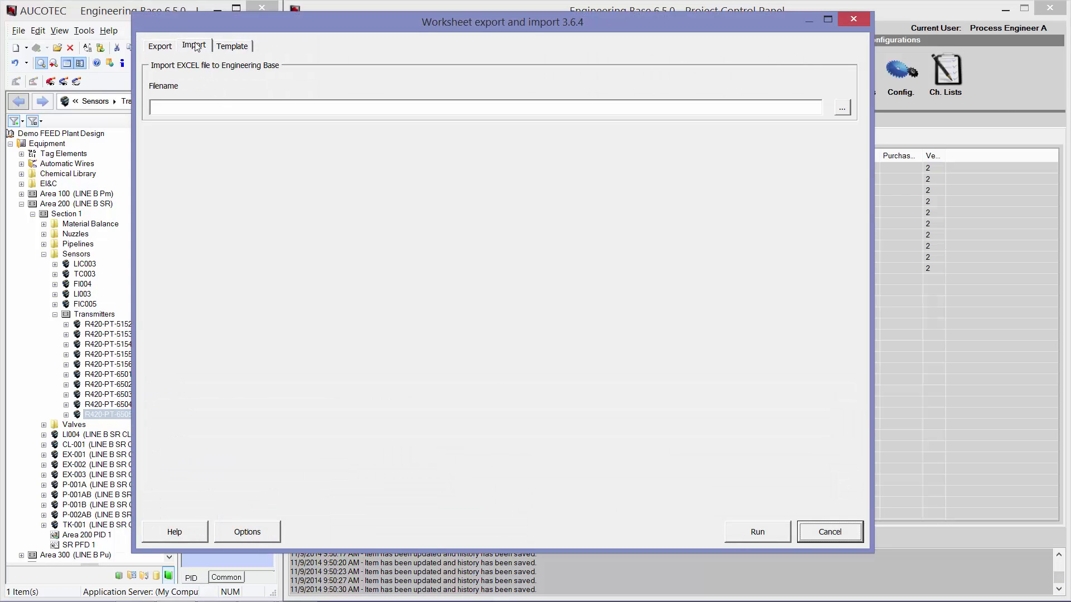
click(842, 108)
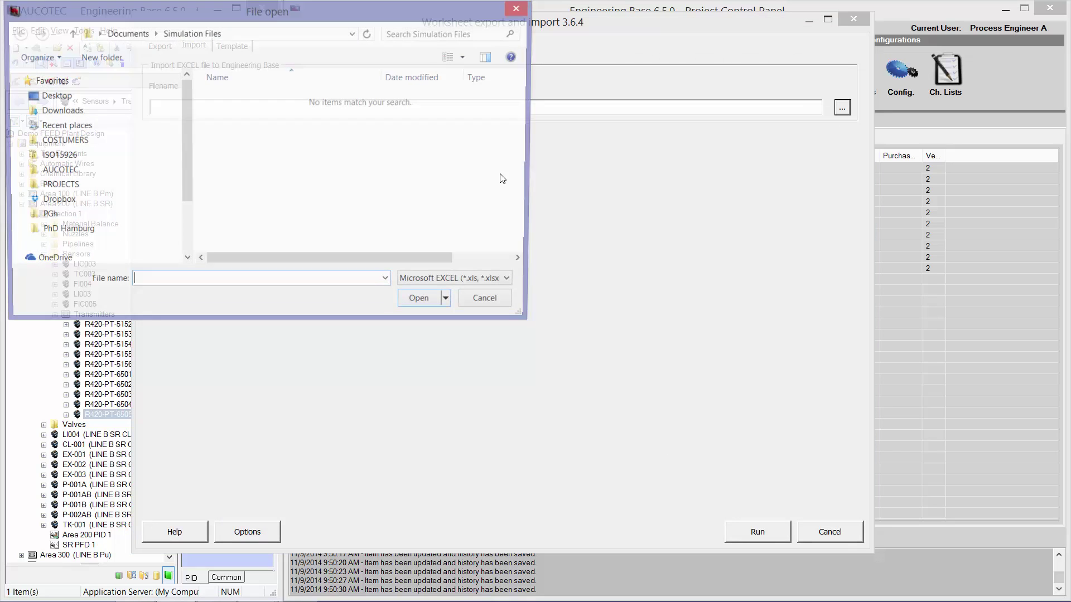
click(78, 96)
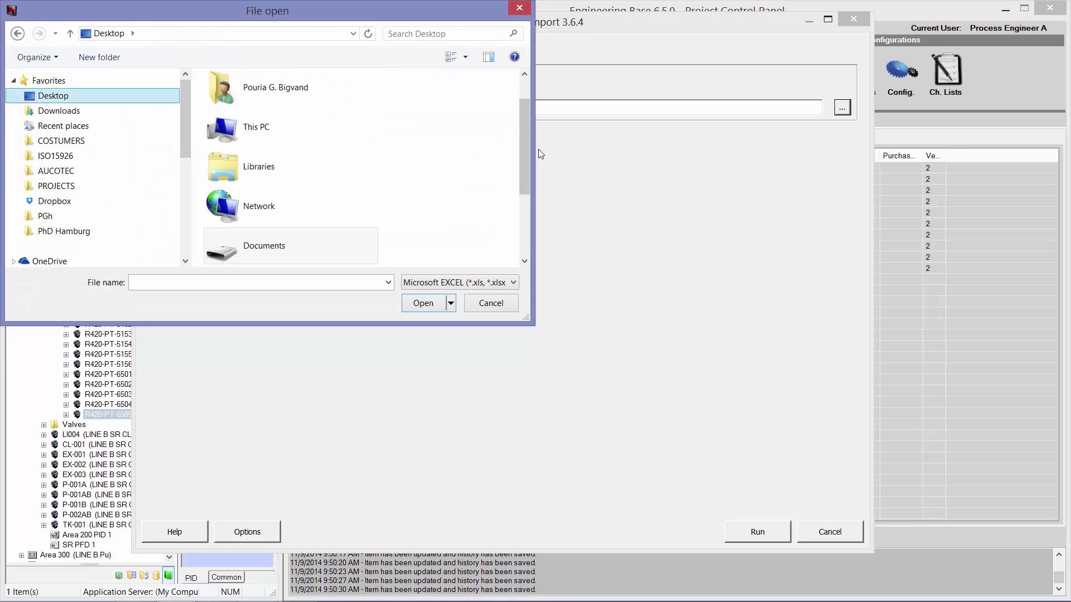
drag(524, 147, 524, 207)
double_click(253, 242)
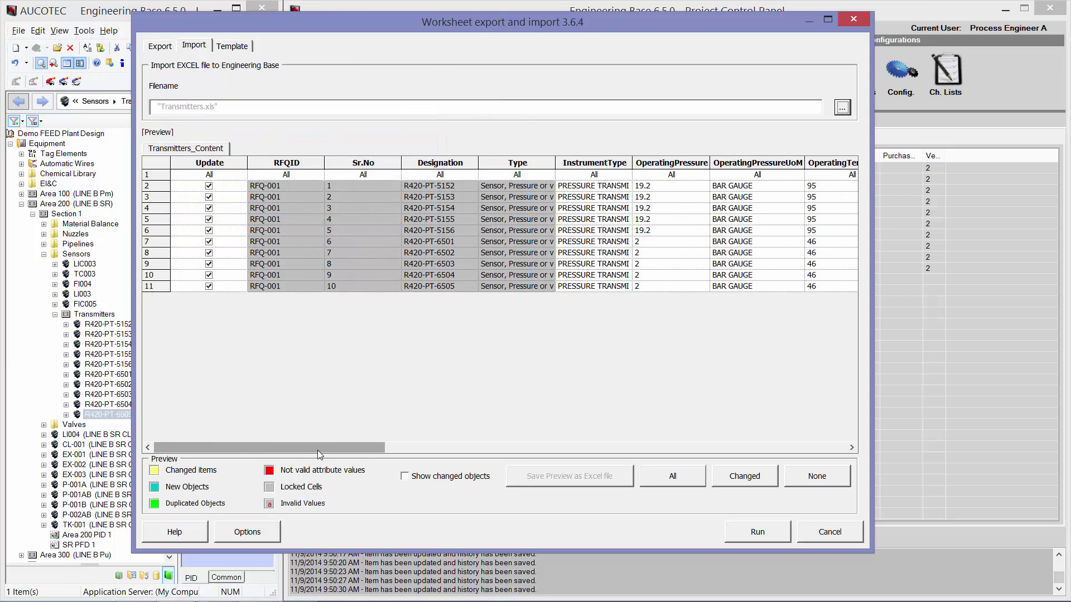
- Review the price and currency changes in the import preview and exclude transmitters R420-PT-5152 to R420-PT-5156 from the update
drag(332, 447, 766, 462)
mouse_move(723, 285)
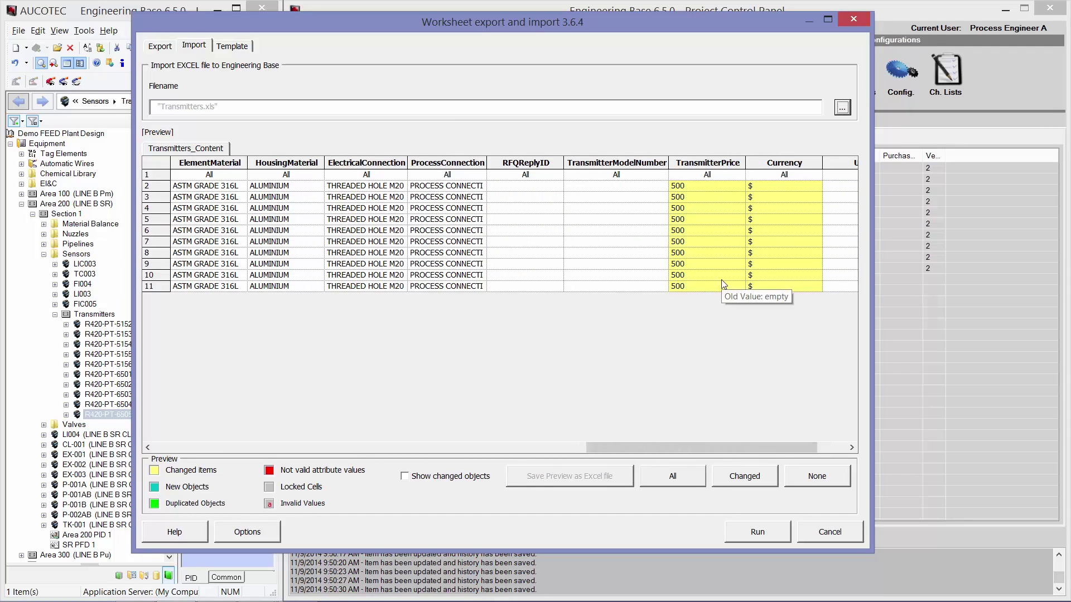
drag(672, 444, 226, 446)
click(209, 187)
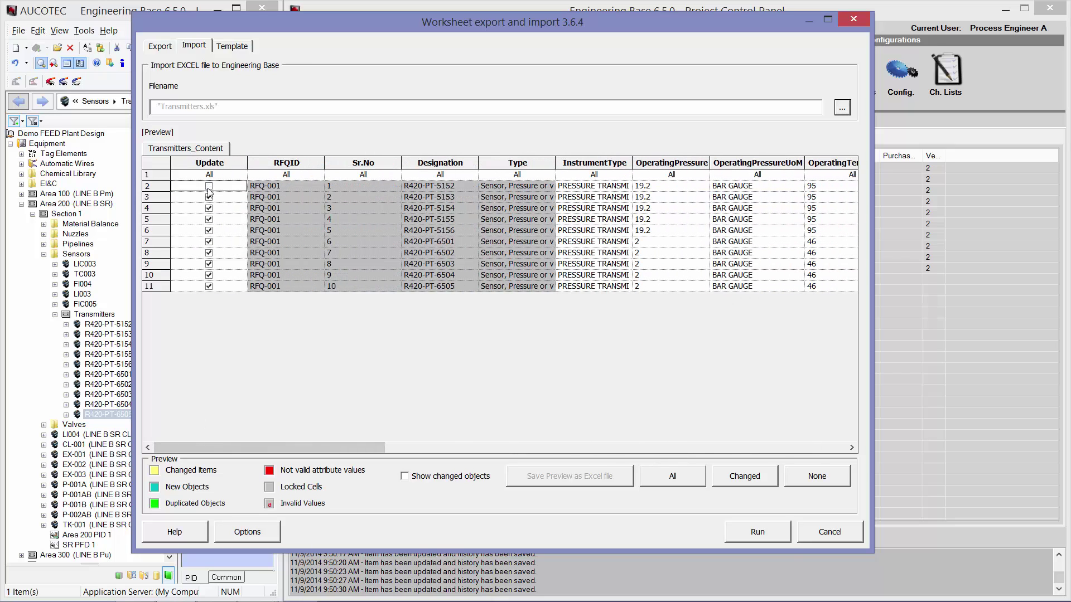
click(209, 197)
click(209, 208)
click(209, 219)
click(208, 231)
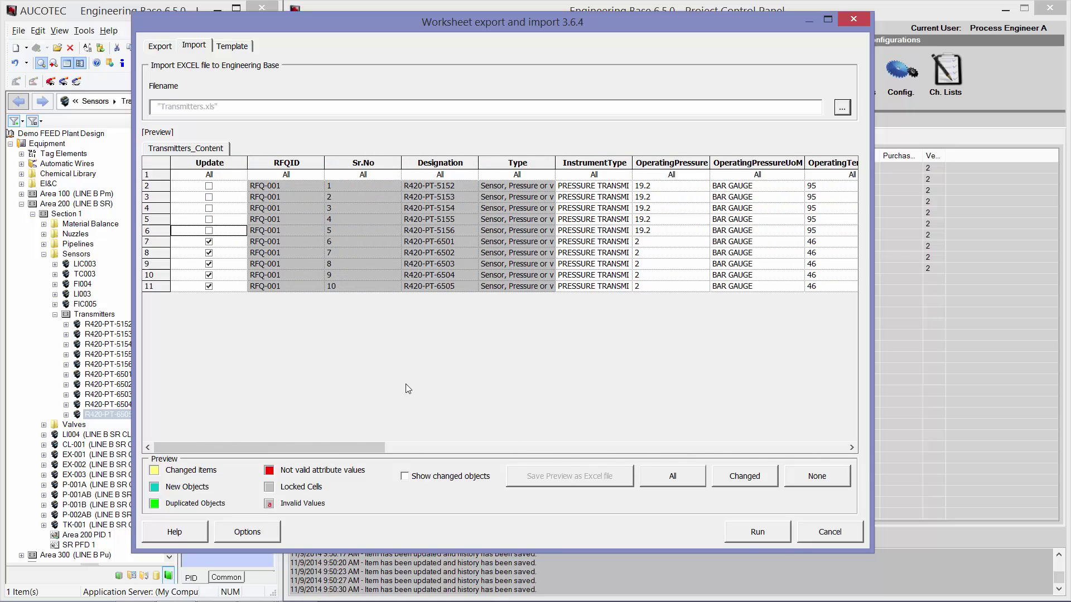
- Run the import with Purchased as the department in the status information, and close the worksheet import dialog
drag(358, 449, 831, 465)
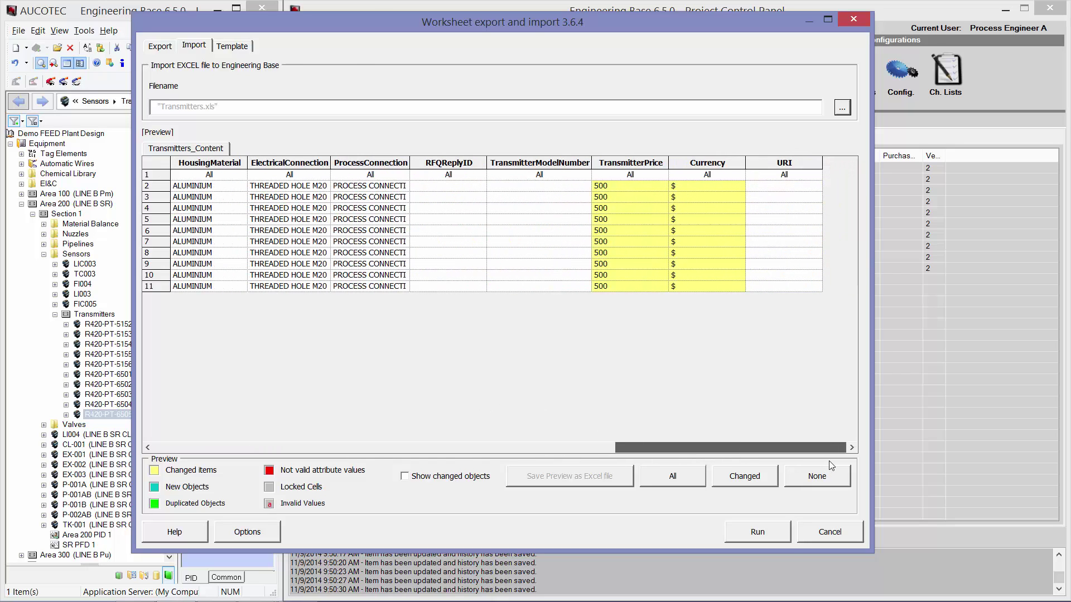
click(757, 533)
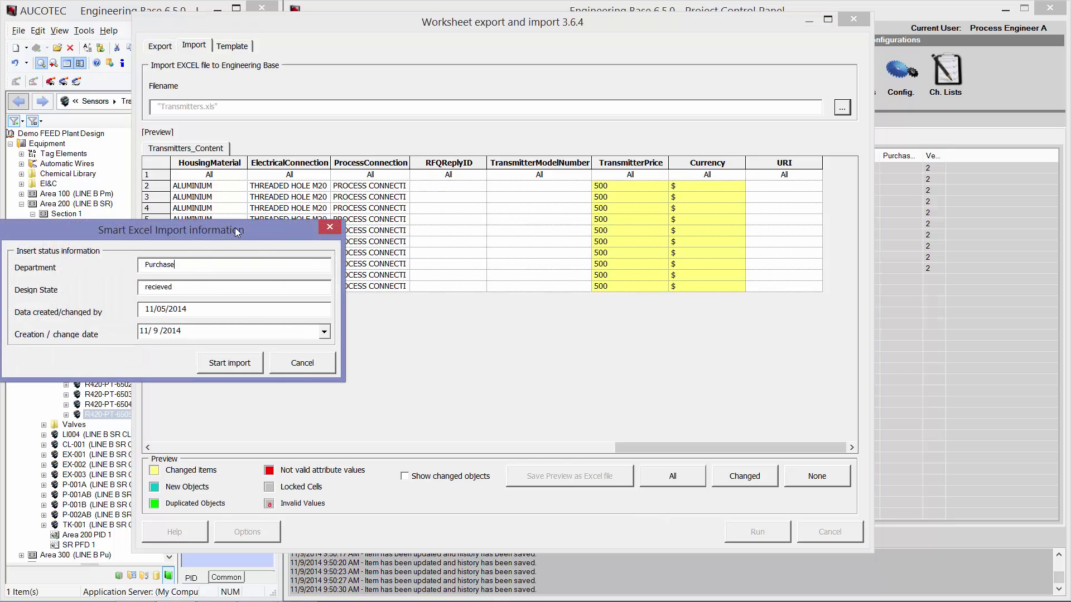
drag(237, 229, 600, 191)
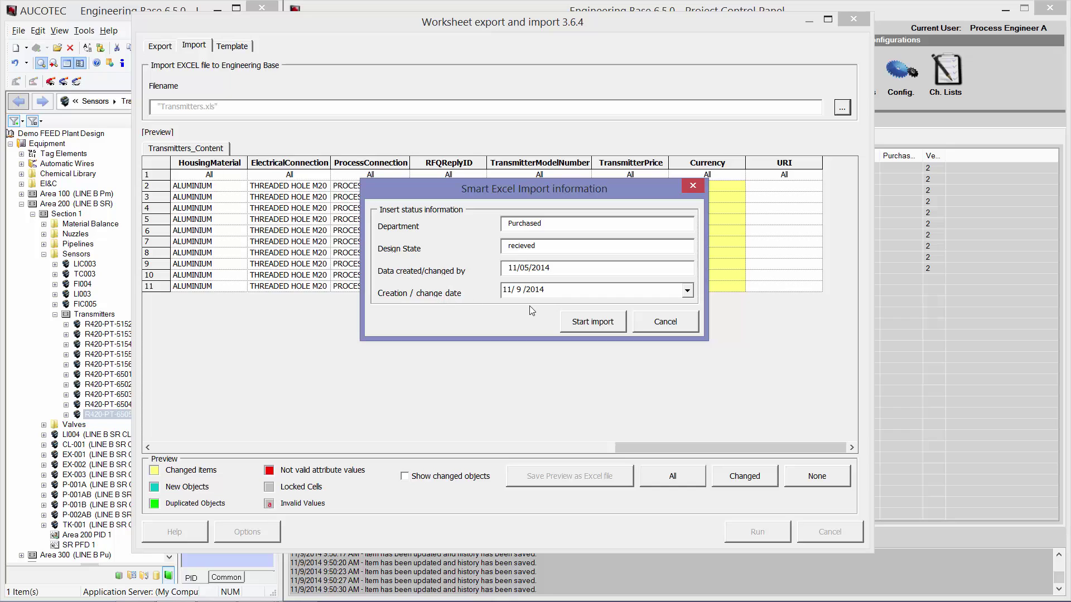
click(600, 327)
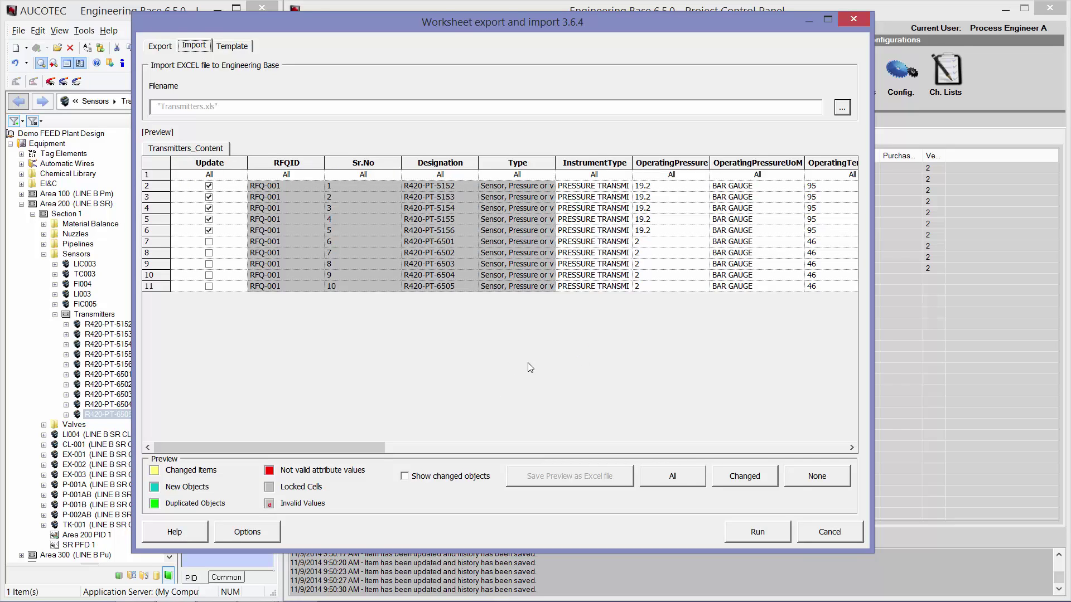
click(851, 21)
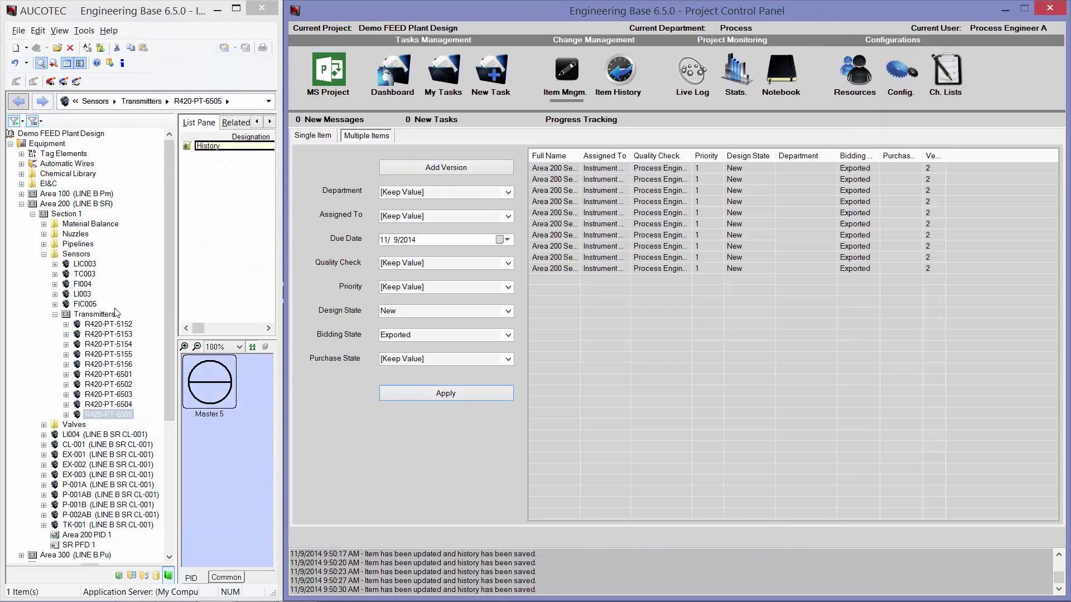
- Add a new version to all ten transmitters, R420-PT-5152 to R420-PT-6505
click(100, 325)
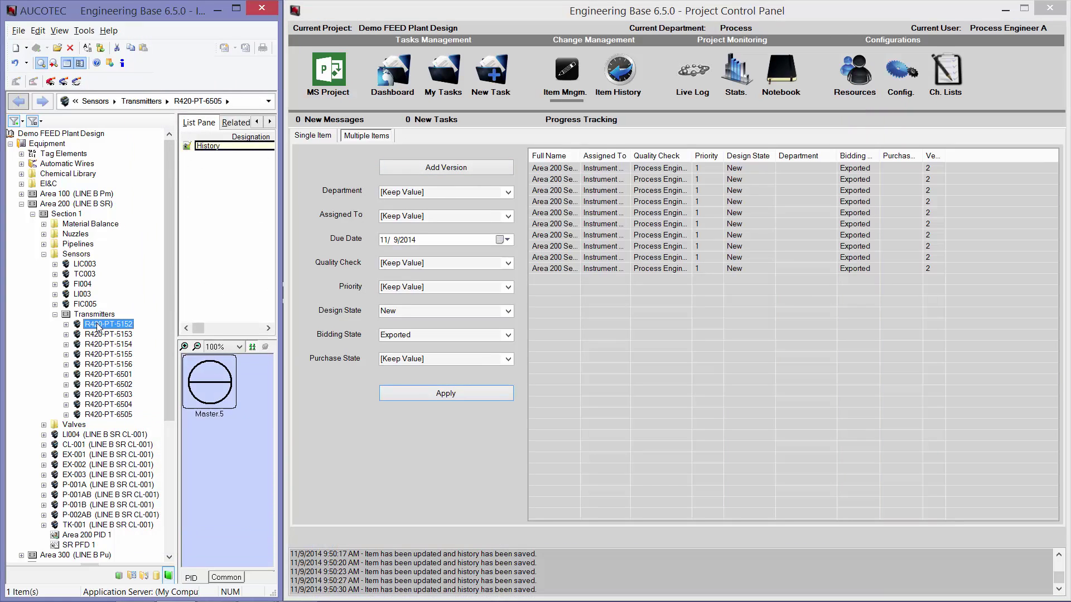
shift+click(106, 414)
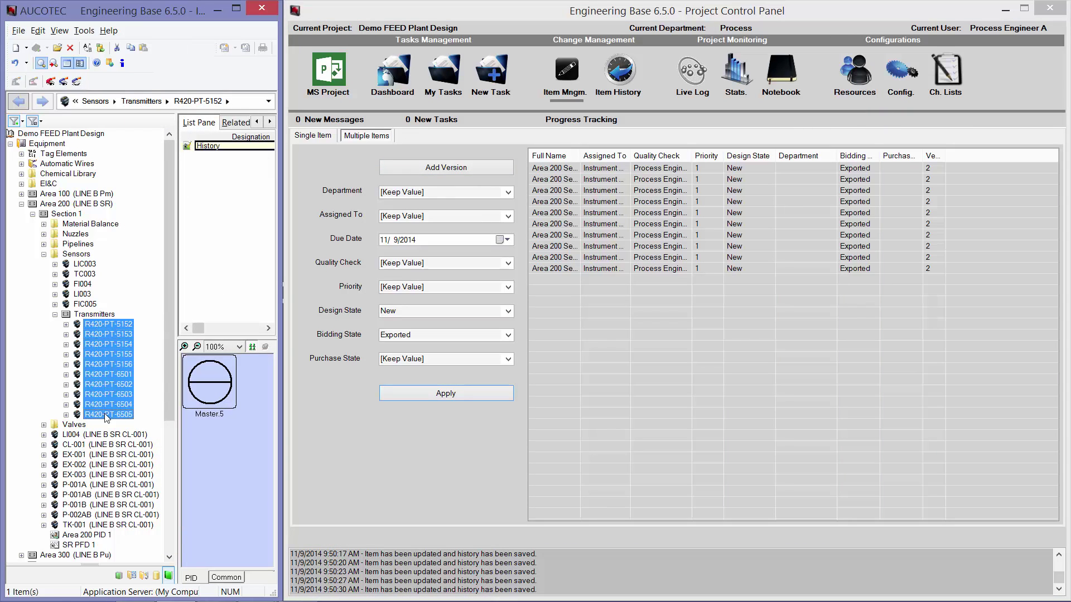
click(440, 167)
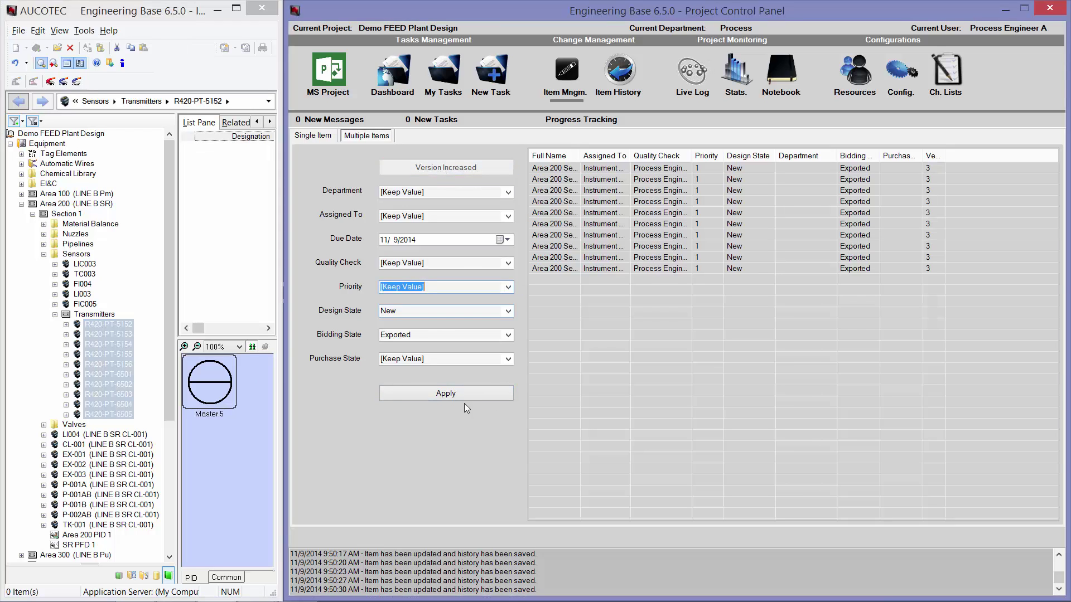
- Set the ten transmitters' bidding state to Approved and design state to Released, and apply the changes
click(508, 335)
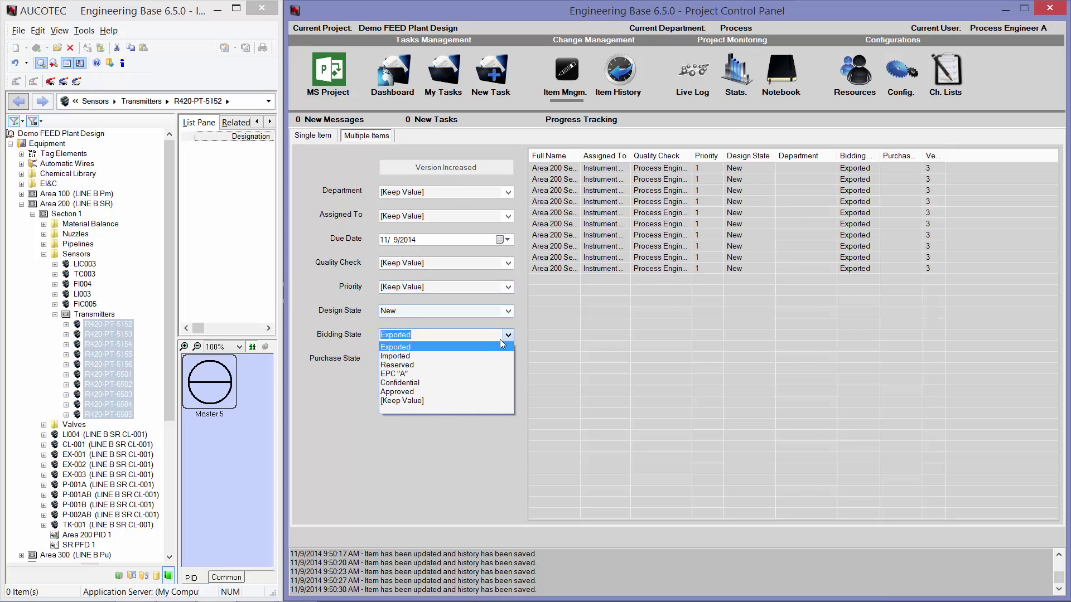
click(464, 391)
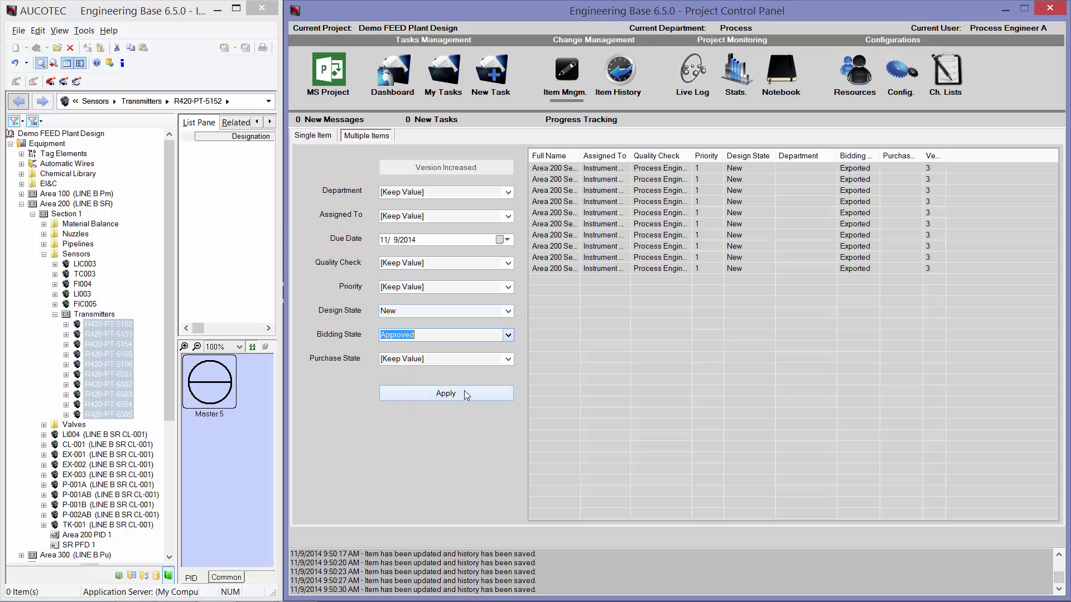
click(507, 312)
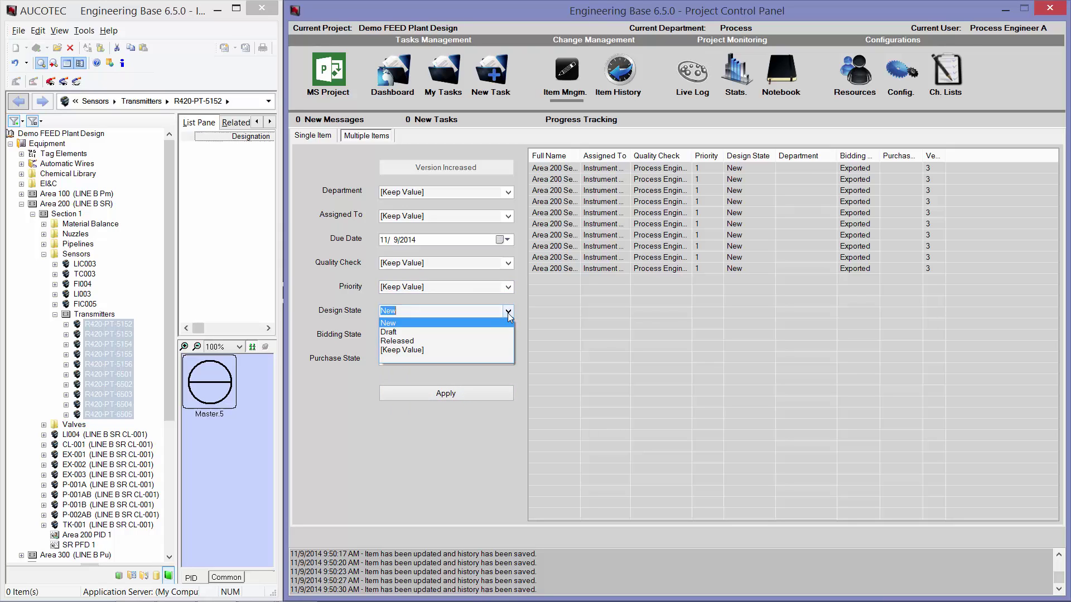
click(484, 338)
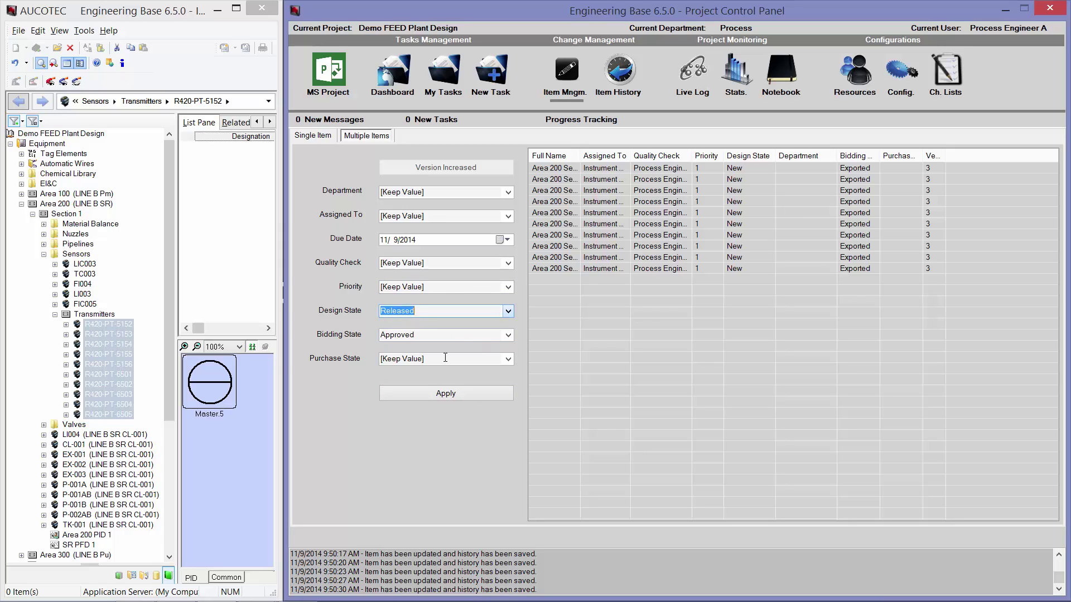
click(447, 393)
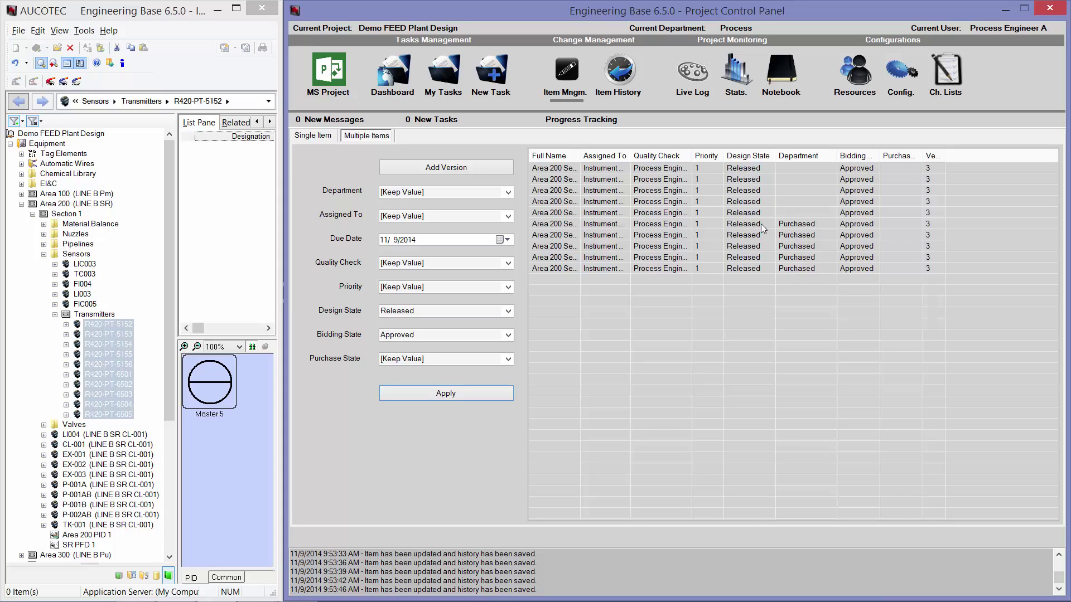
- Examine the item history of transmitter R420-PT-5152, going through the attribute changes of versions 3, 2 and 1
click(623, 84)
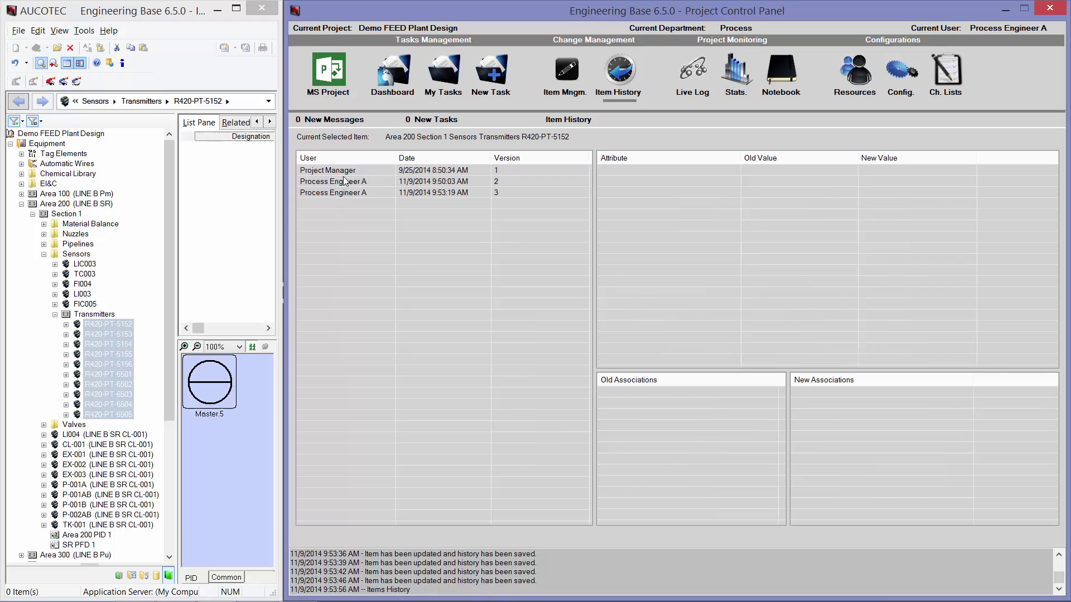
click(124, 324)
click(620, 77)
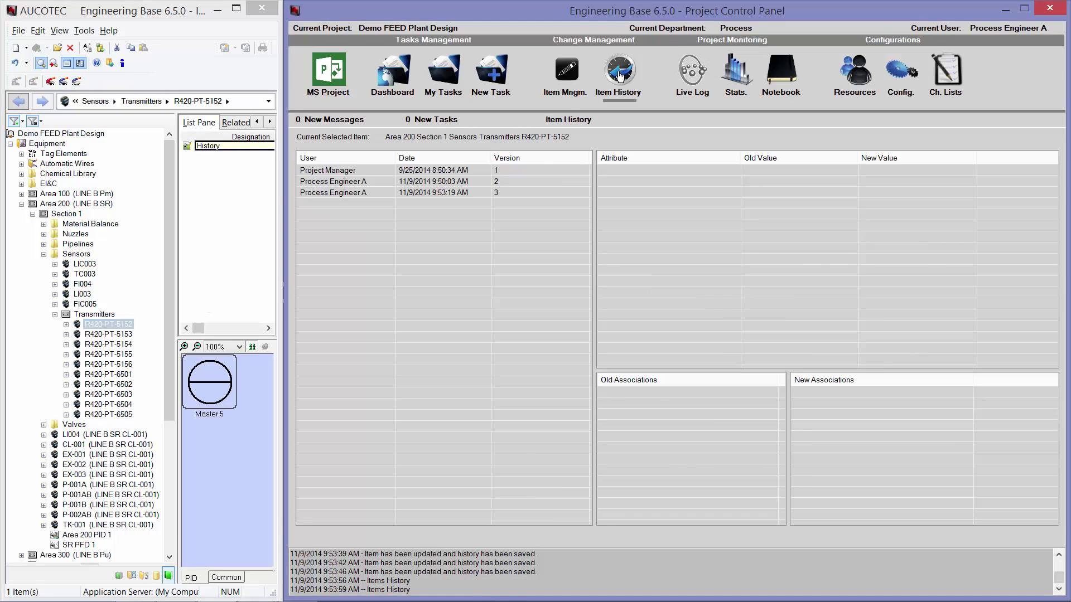
click(370, 192)
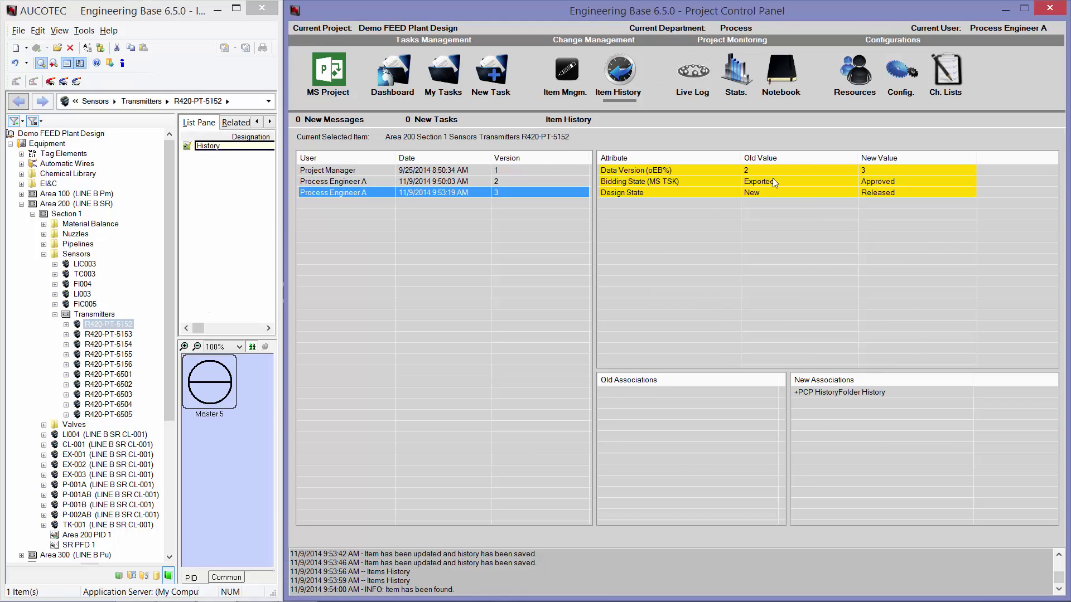
click(434, 181)
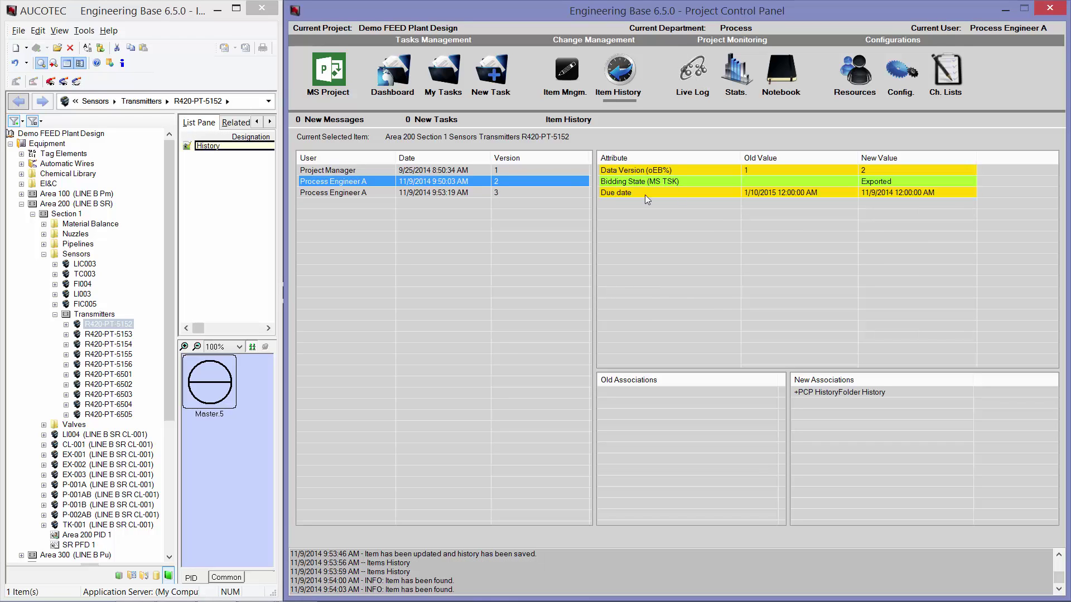
click(430, 170)
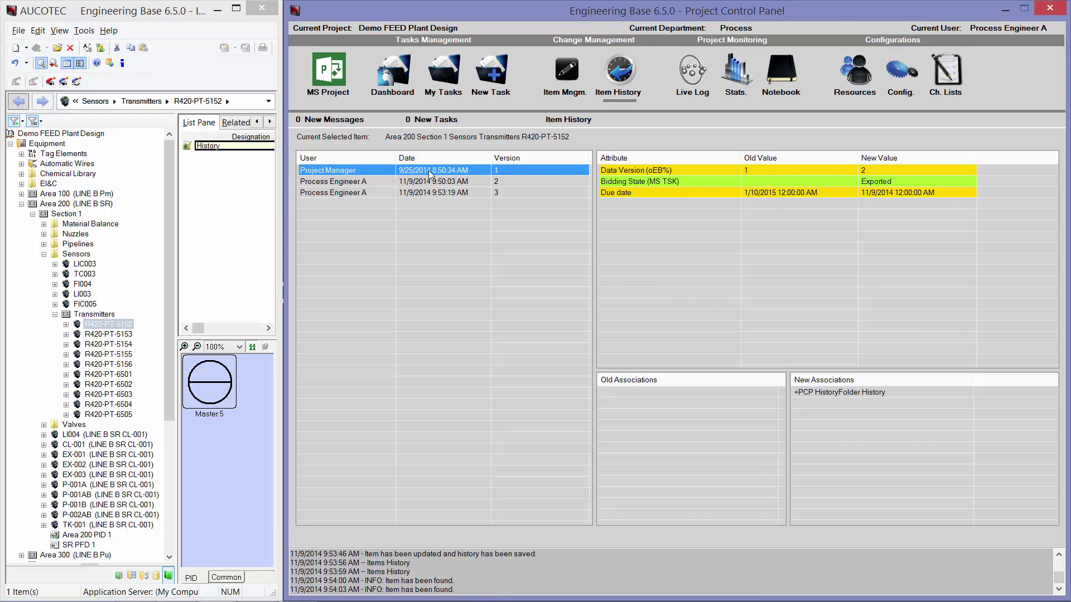
- Compare the Transmitters worksheet stored under List Versioning A, revision 0, with the current project, and check its price and currency columns
click(84, 314)
scroll(29, 498, down, 7)
click(10, 495)
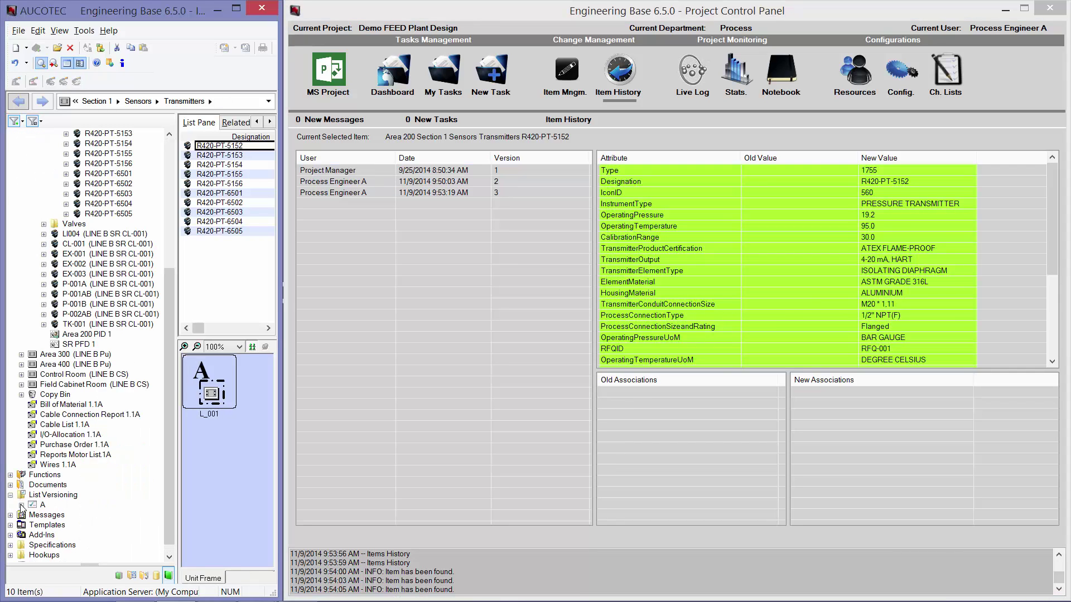
click(21, 504)
click(33, 515)
right_click(68, 525)
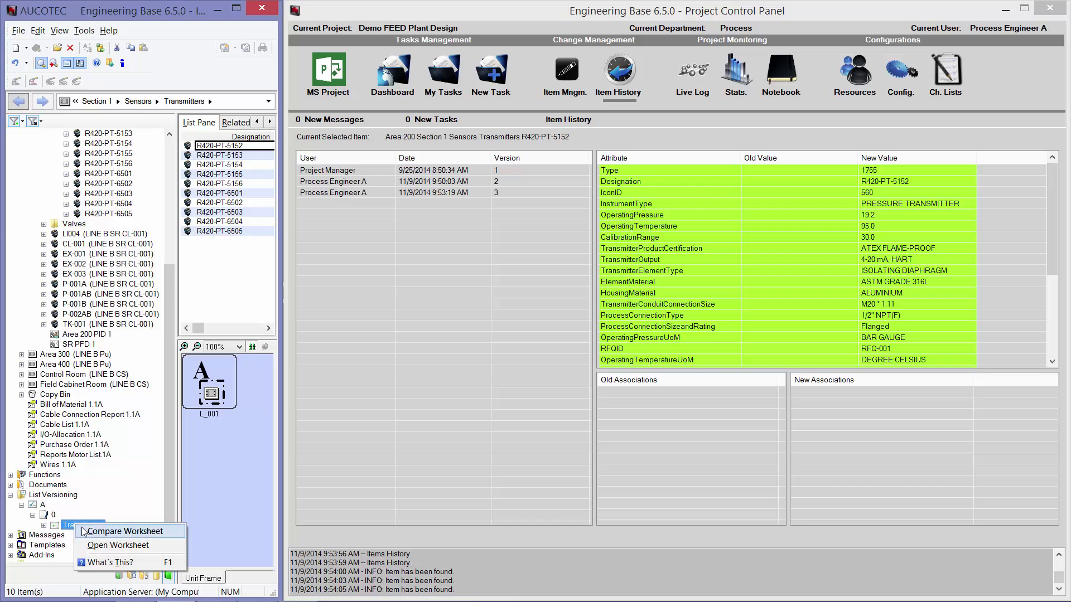
click(83, 533)
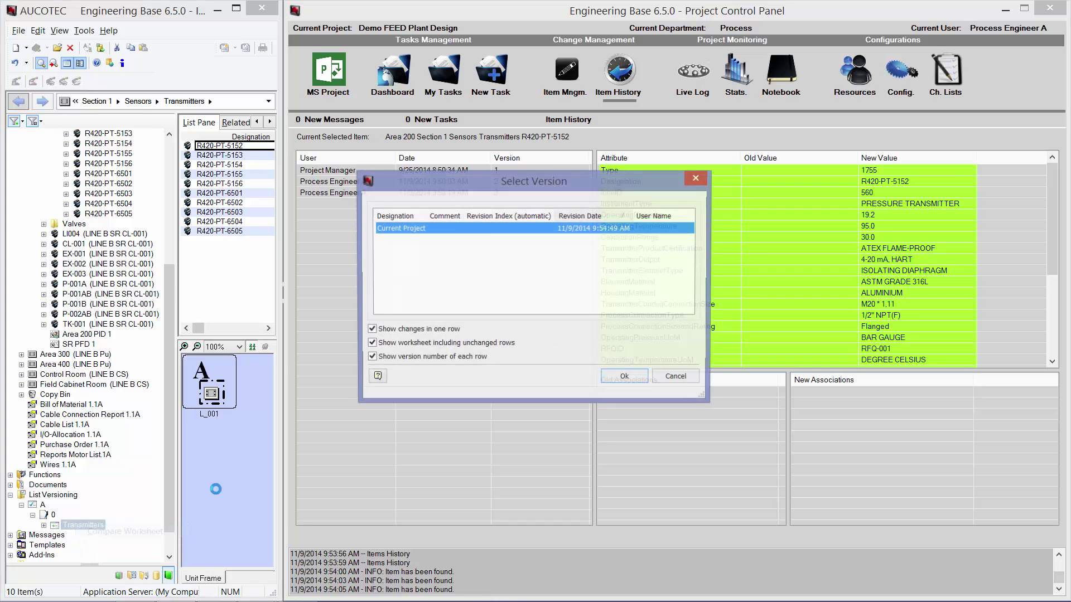
click(624, 380)
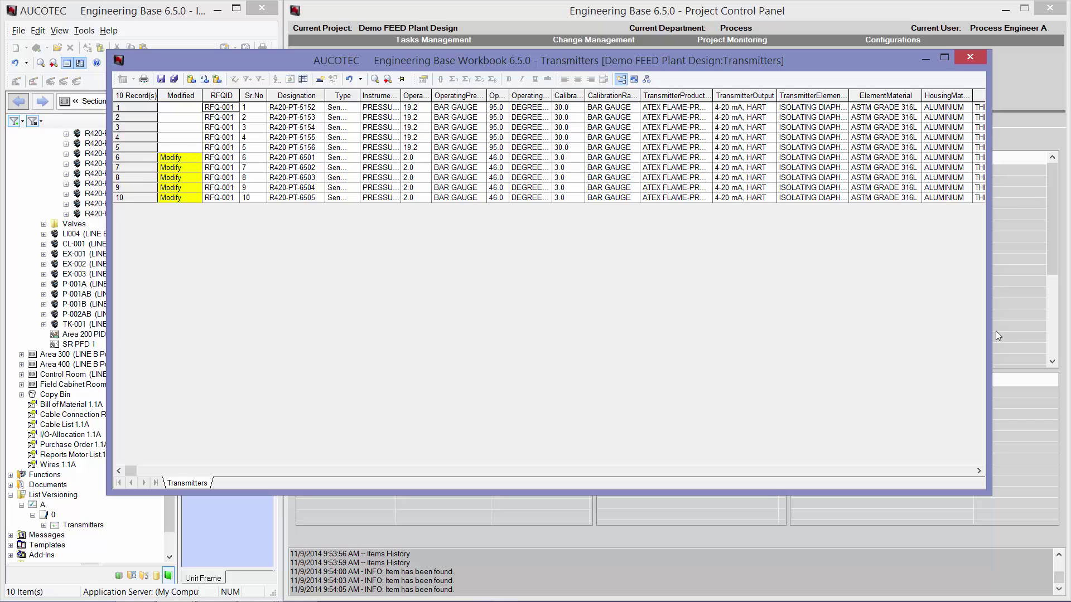
click(979, 472)
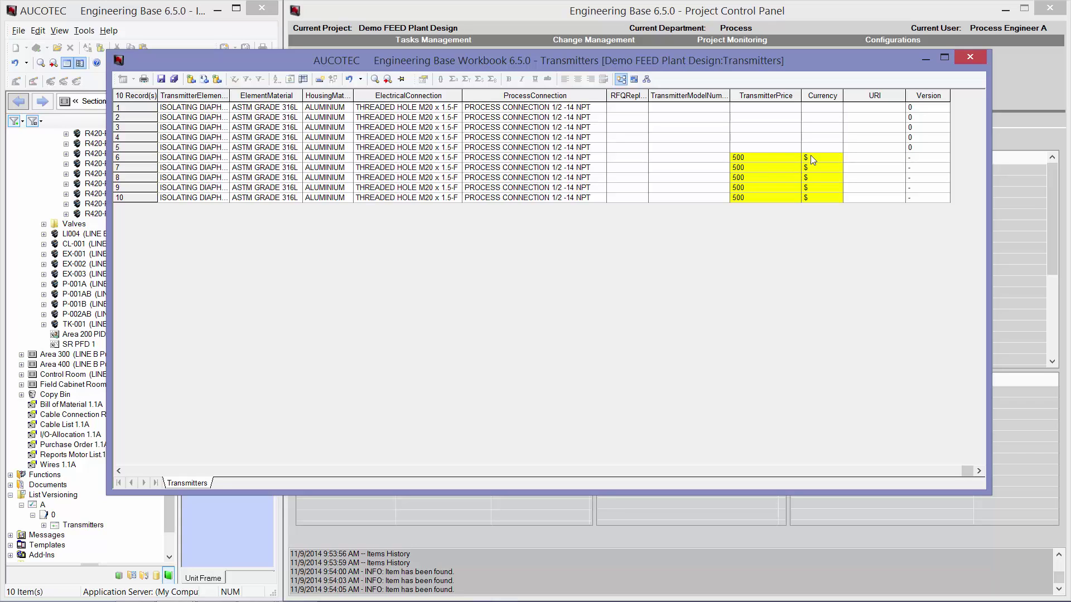
click(970, 57)
- Open the project live log and select the version 3 entry of transmitter R420-PT-6505
click(691, 78)
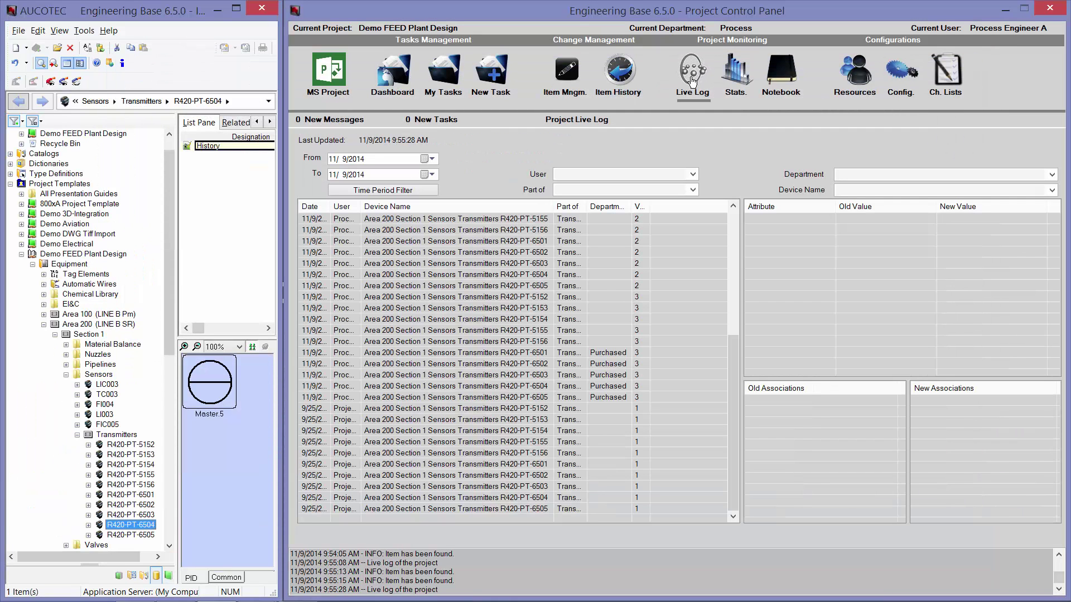
click(359, 400)
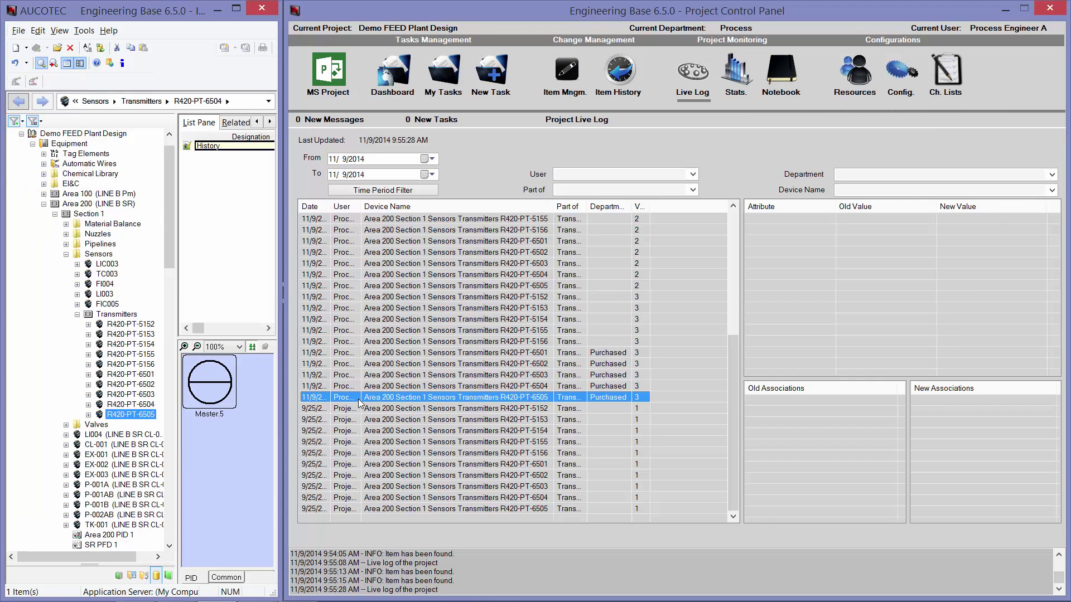